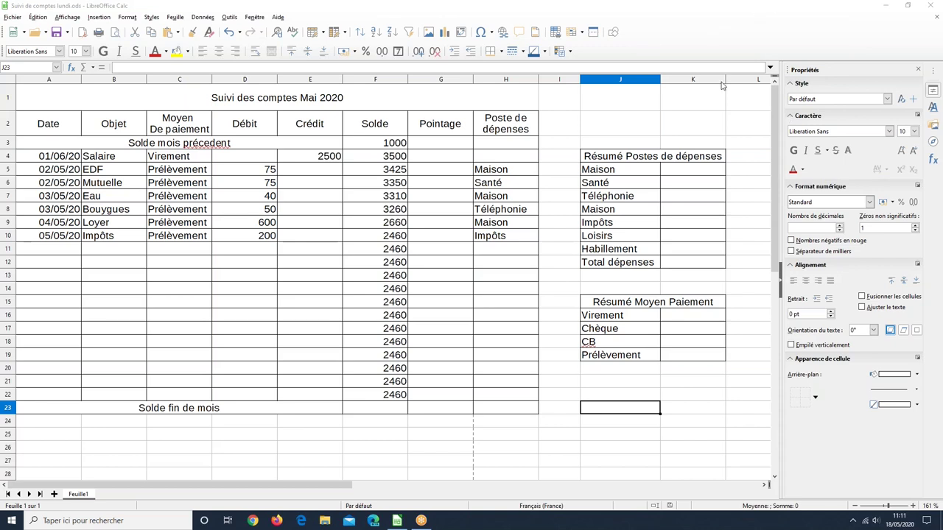
Clear the contents of the Solde column from F4 to F22.
click(383, 159)
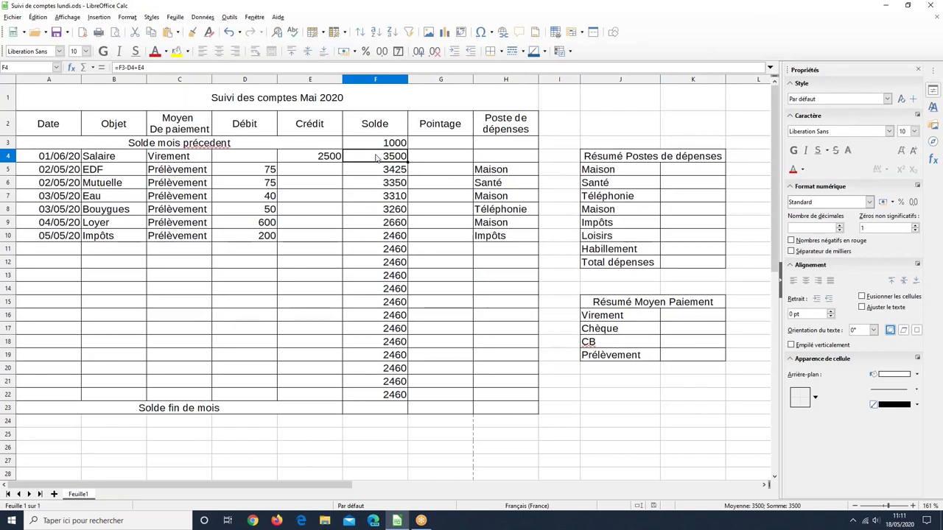
drag(379, 235, 401, 398)
key(Delete)
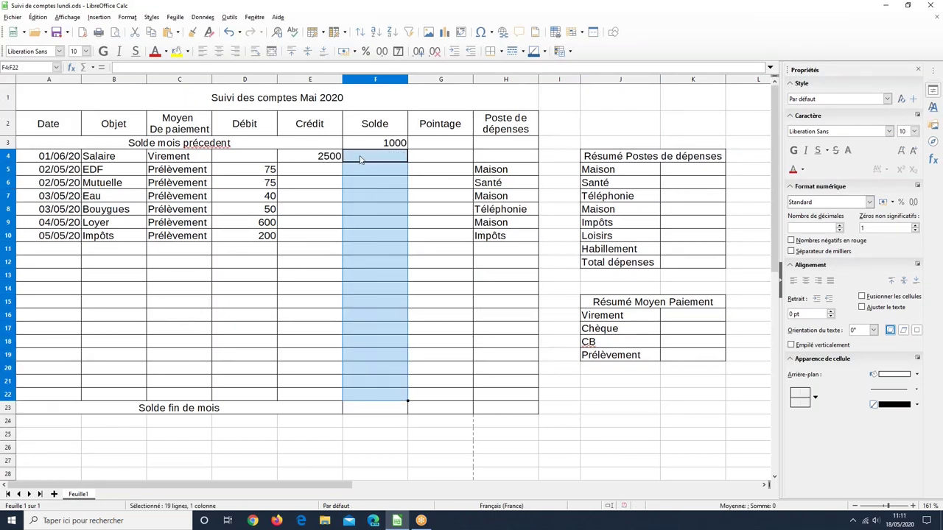
Enter the running balance formula =F3-D4+E4 in cell F4.
click(361, 159)
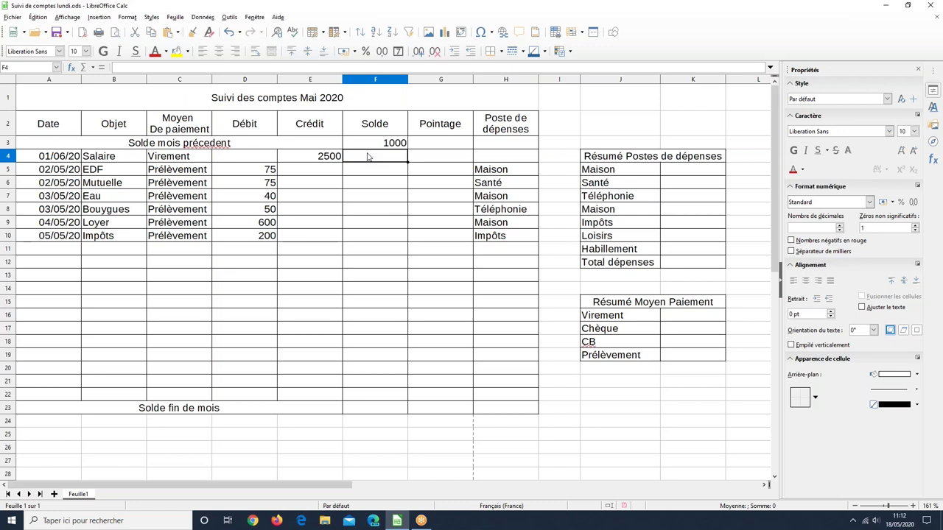
text(=)
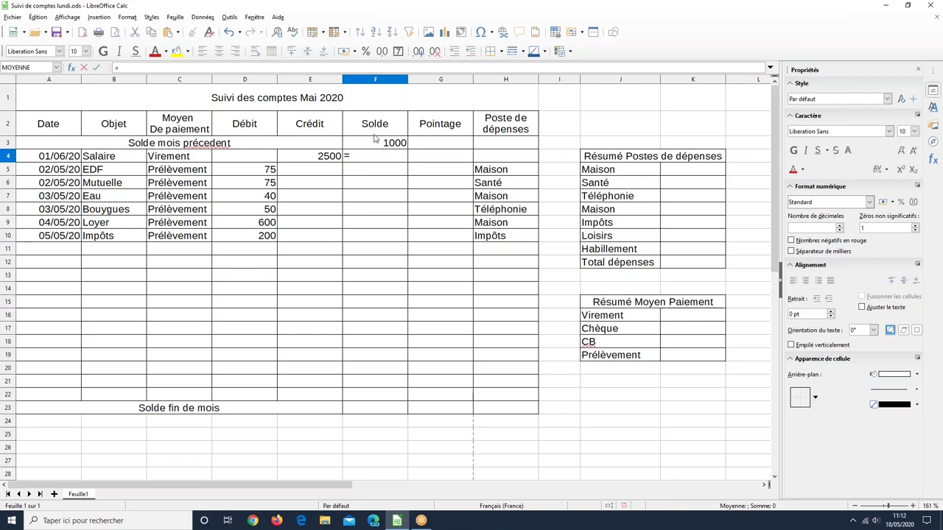
click(380, 142)
text(-)
click(258, 160)
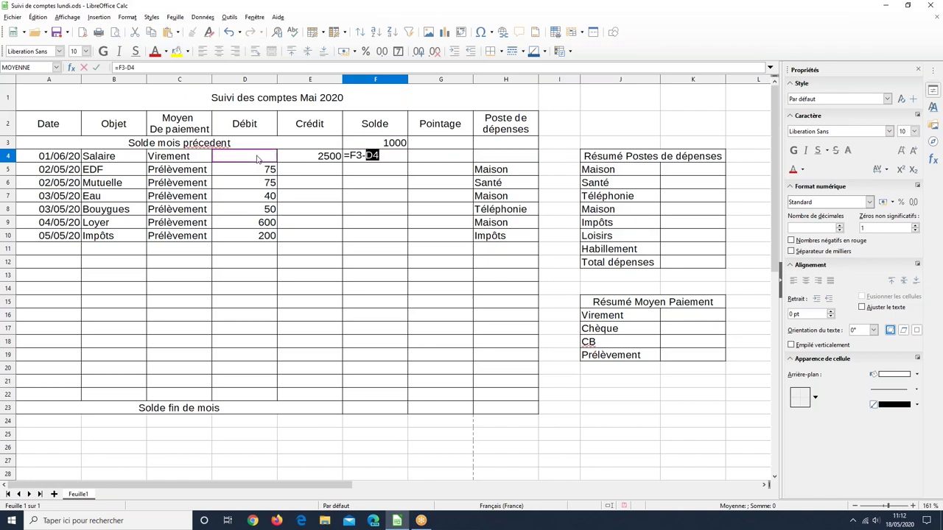
text(+)
click(310, 156)
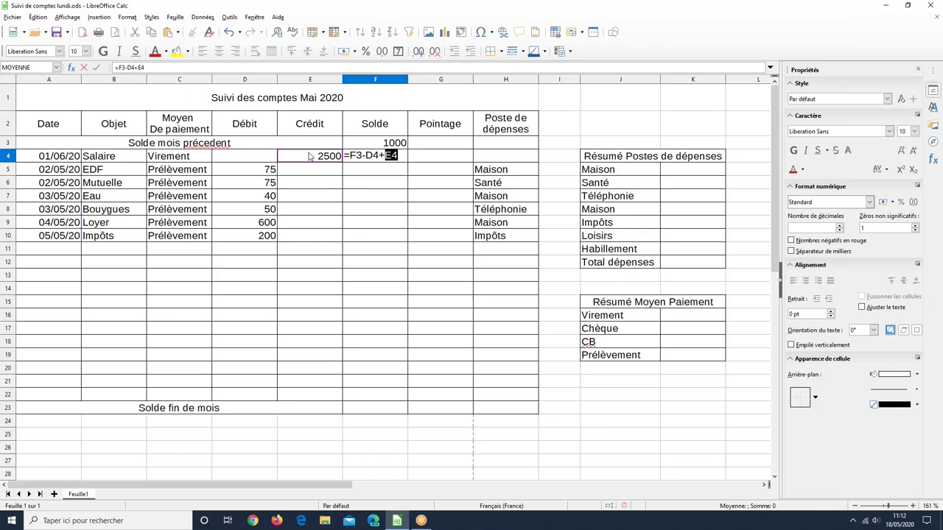
key(Return)
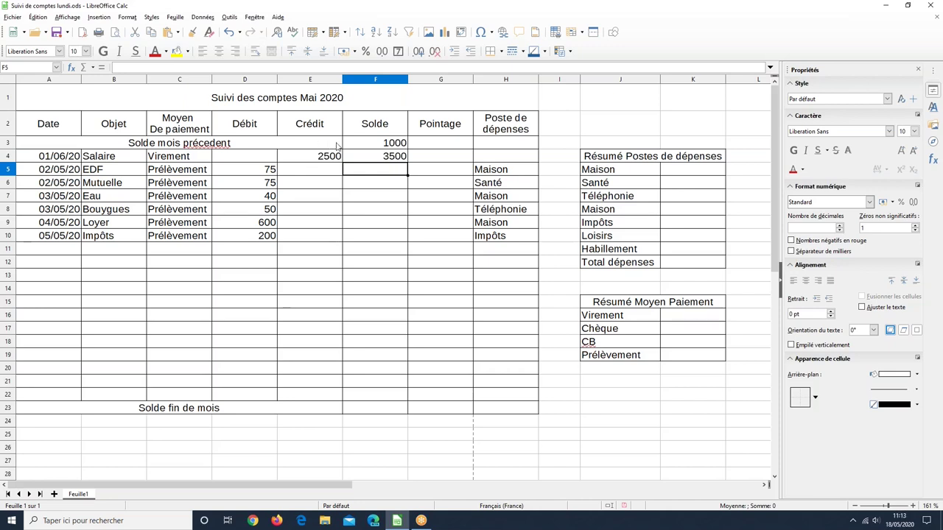
Replace the balance formula in cell F4 with =F3+E4-D4.
click(366, 159)
text(=)
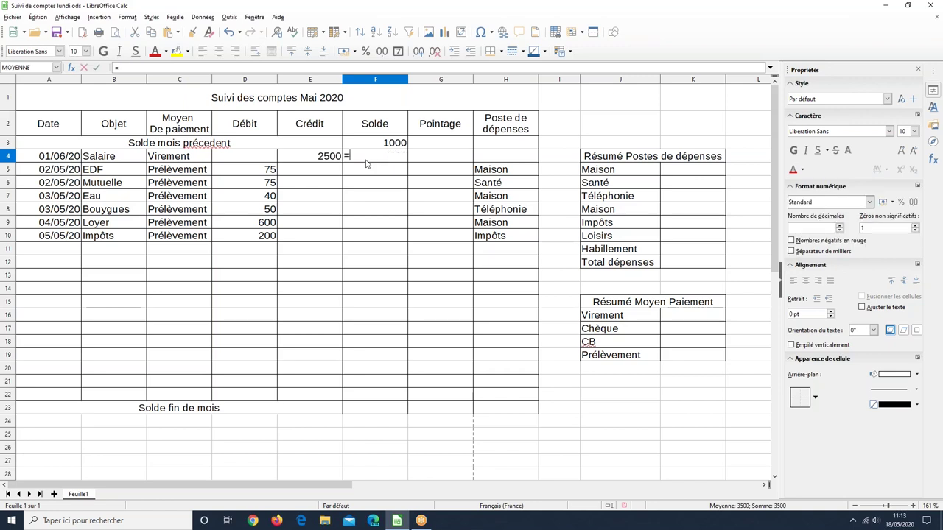
click(369, 146)
text(+)
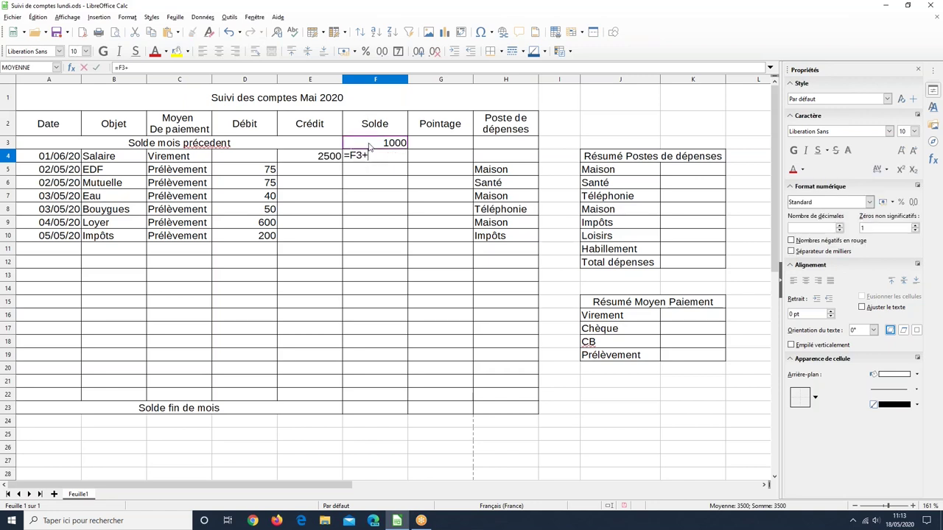
click(319, 159)
text(-)
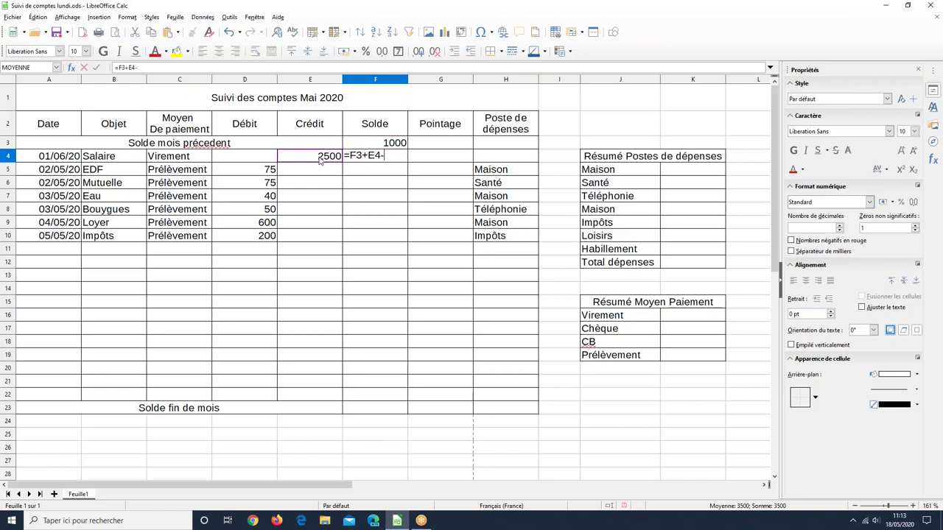
click(249, 157)
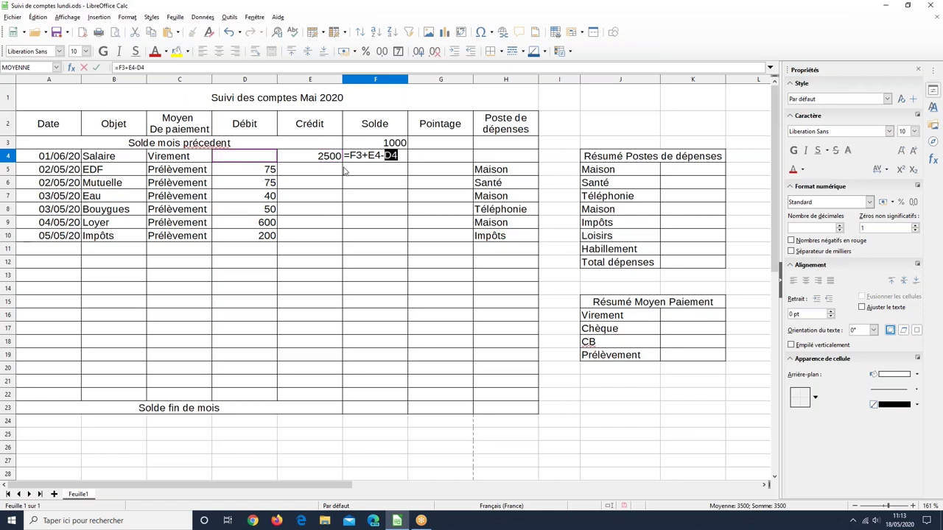
key(Return)
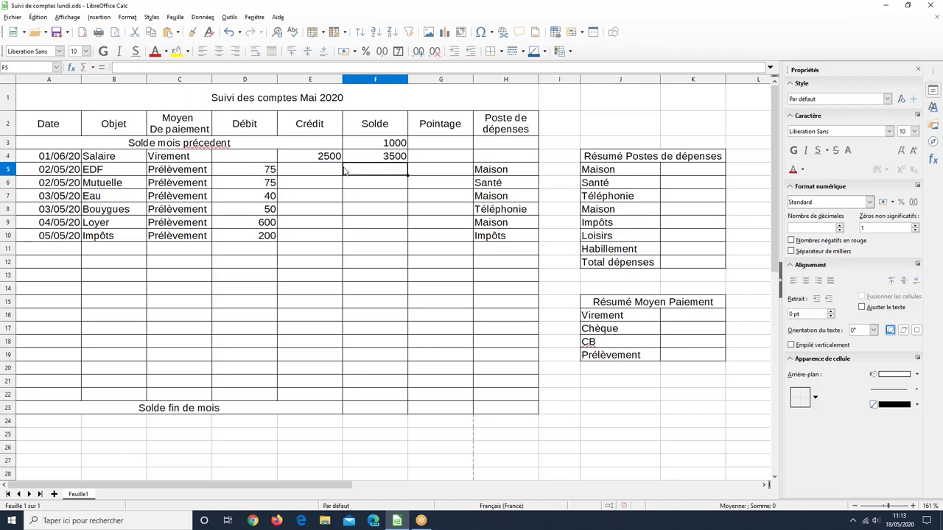
Fill the balance formula from F4 down the Solde column through the Solde fin de mois row, F23.
click(402, 158)
drag(407, 162, 394, 238)
click(379, 169)
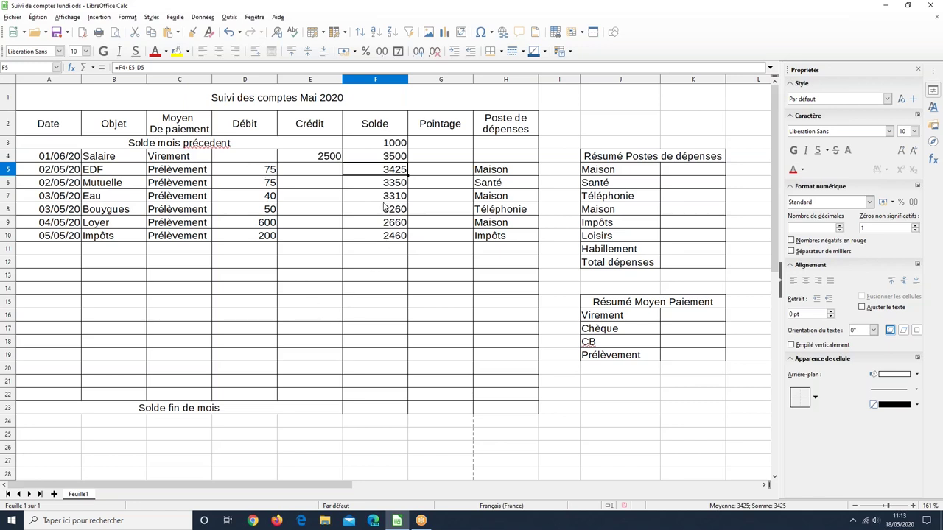
click(396, 239)
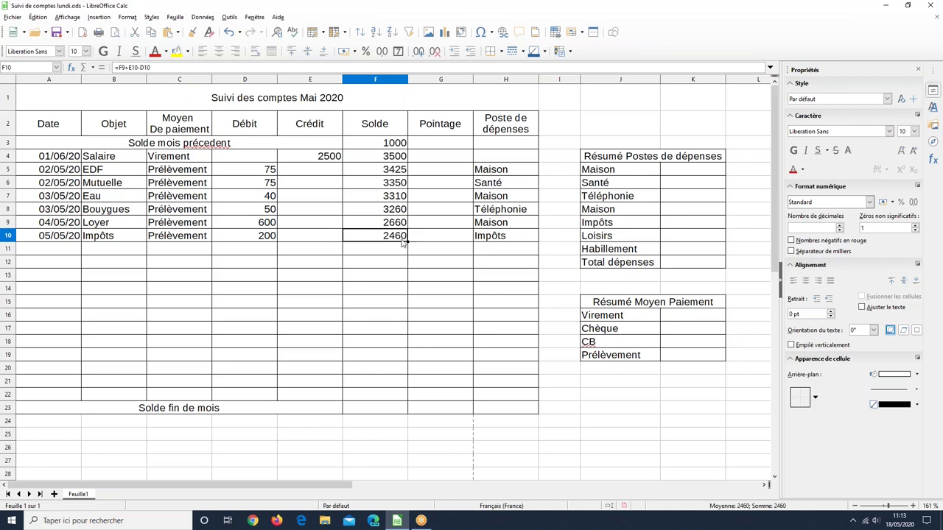
drag(407, 240, 384, 409)
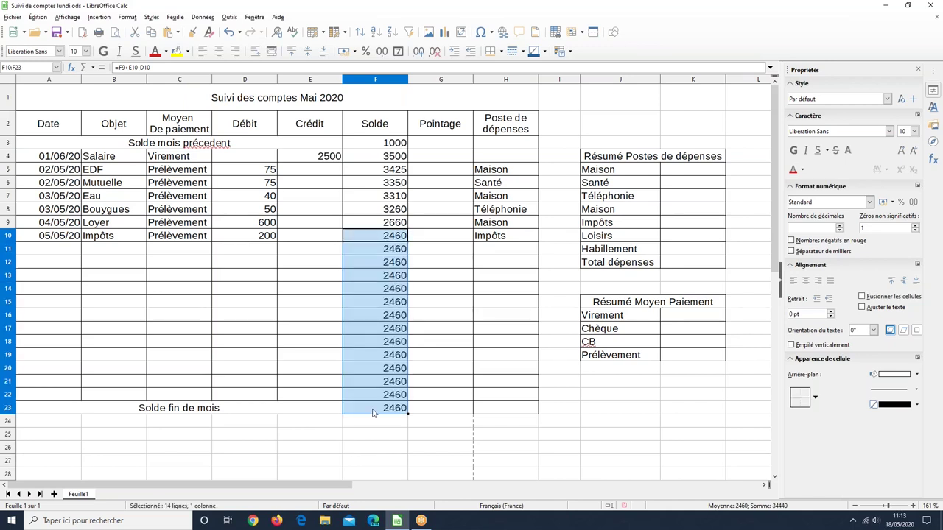
click(401, 315)
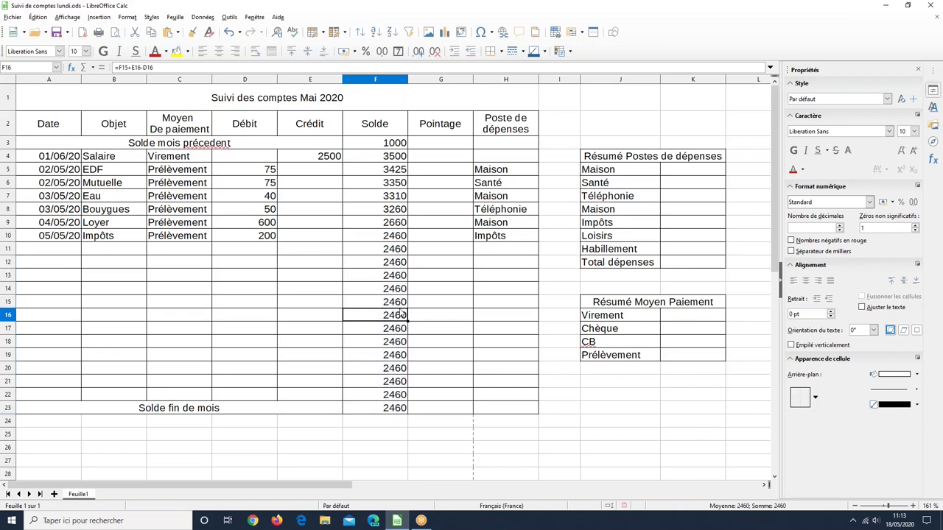
Apply the Monnaie number format to the Débit, Crédit and Solde cells D4:F22.
drag(249, 161, 379, 394)
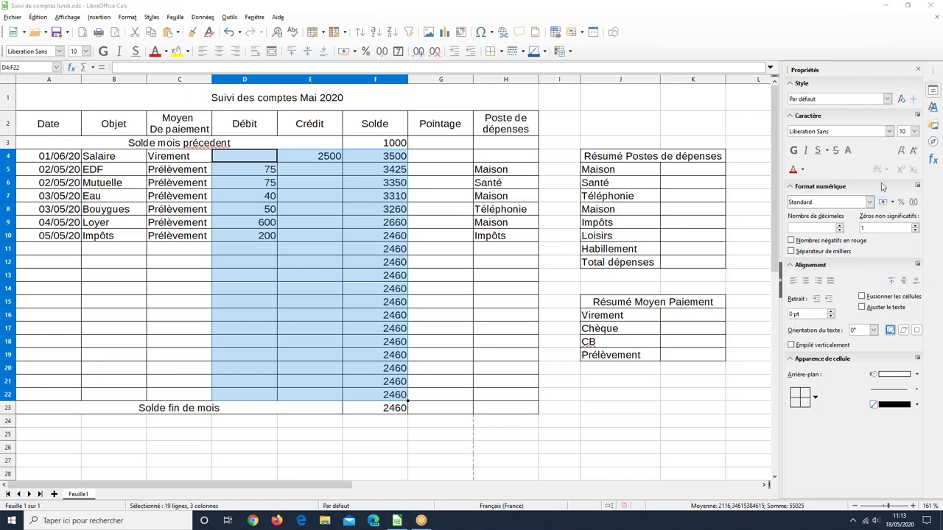
click(870, 205)
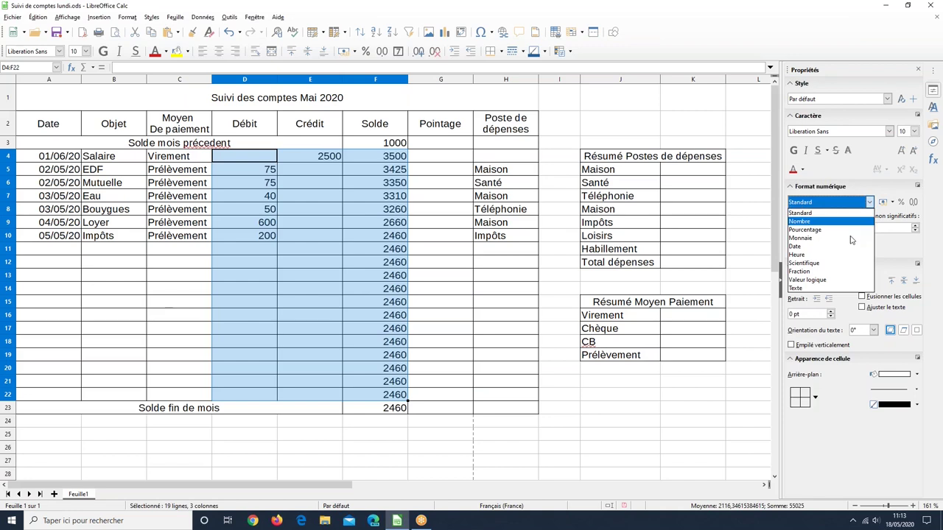
click(844, 245)
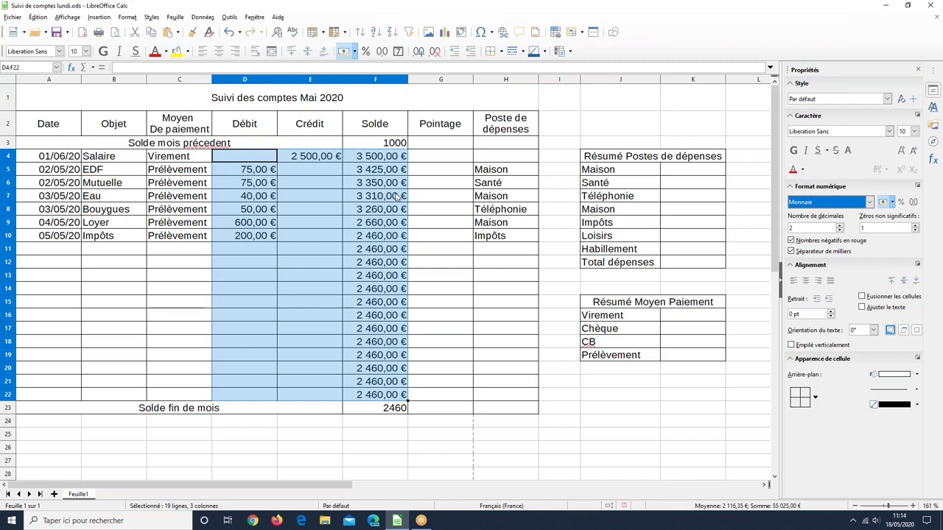
Apply the Monnaie number format to the previous month's balance in F3 and the end-of-month balance in F23.
click(391, 144)
click(869, 202)
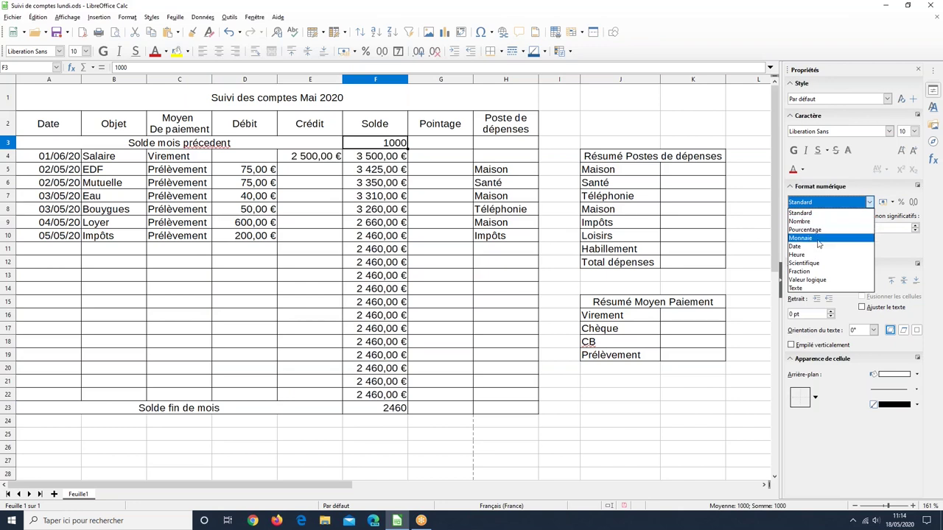
click(818, 243)
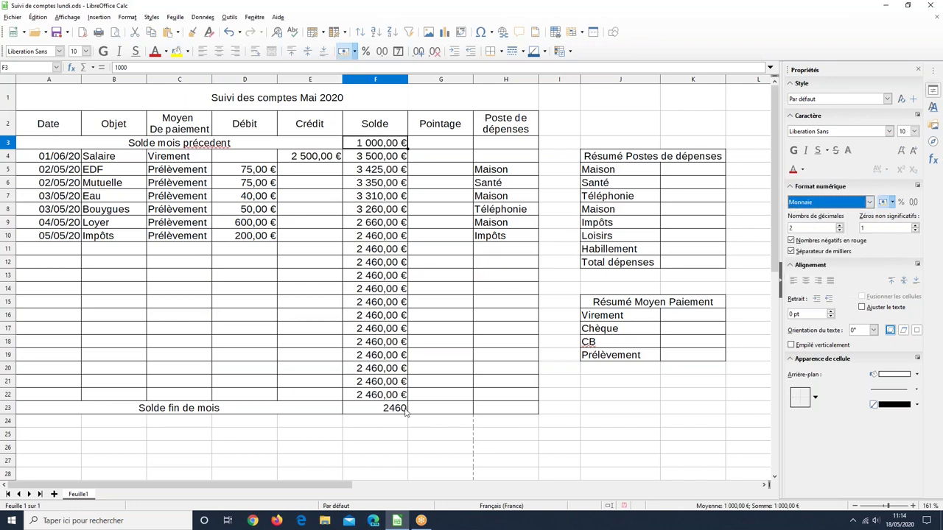
key(ctrl+Down)
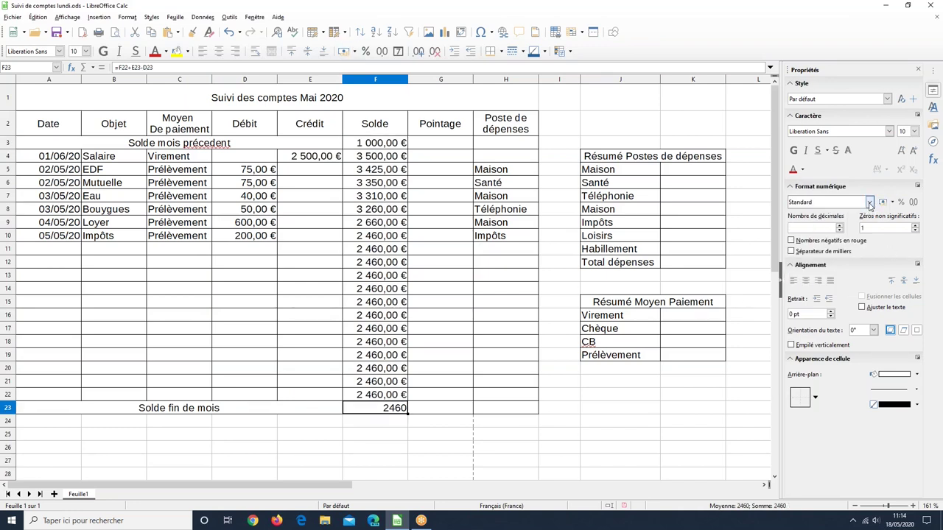
click(870, 201)
click(810, 238)
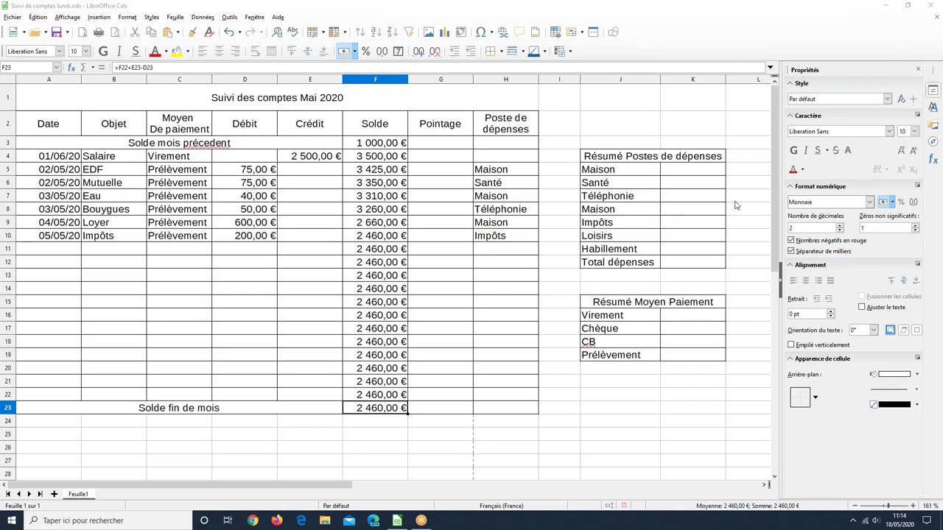
Replace the duplicate Maison entry in J8 of the Résumé Postes de dépenses table with Voiture.
click(702, 172)
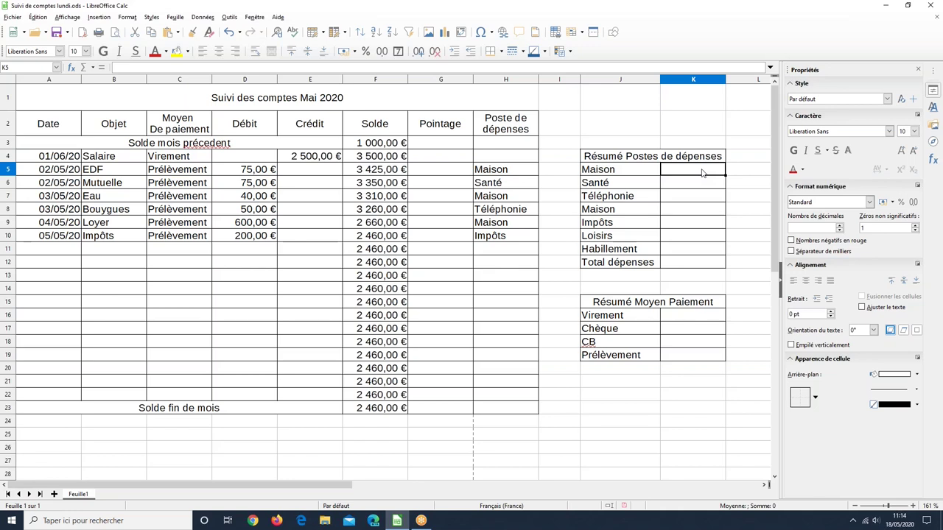
click(604, 213)
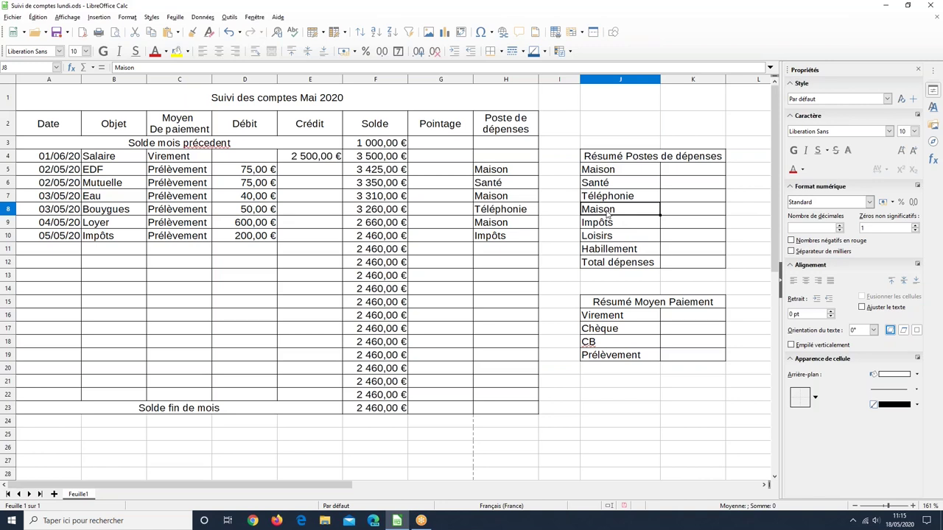
text(Voiture)
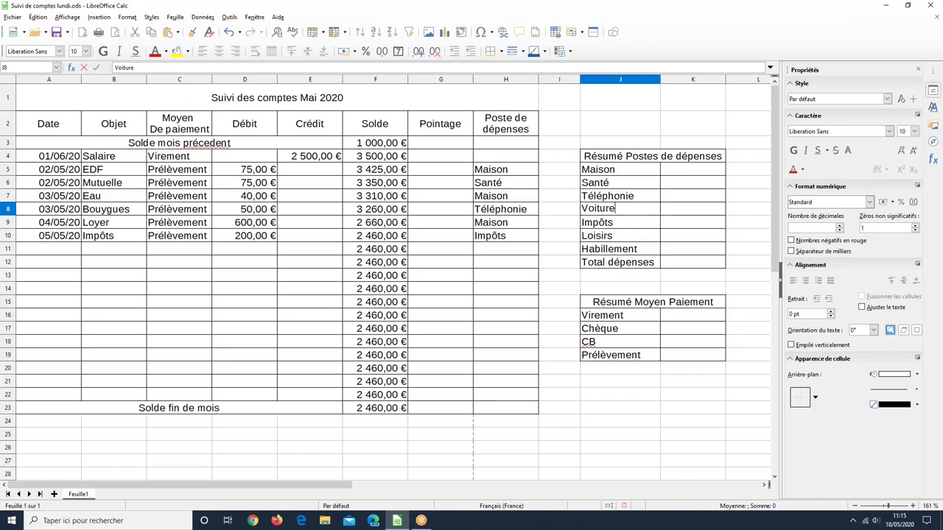
click(613, 280)
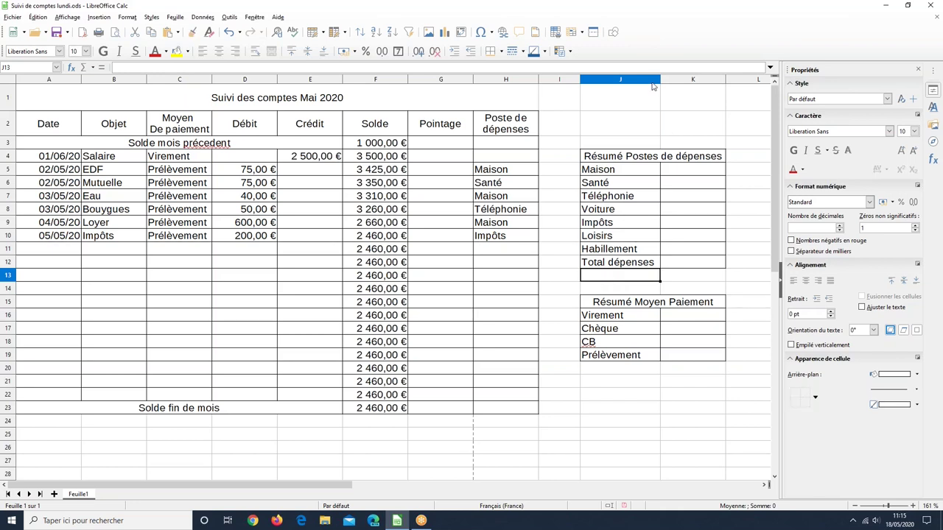
Start a SOMME.SI formula with the function wizard in cell K5, beside Maison in the expense summary.
click(684, 170)
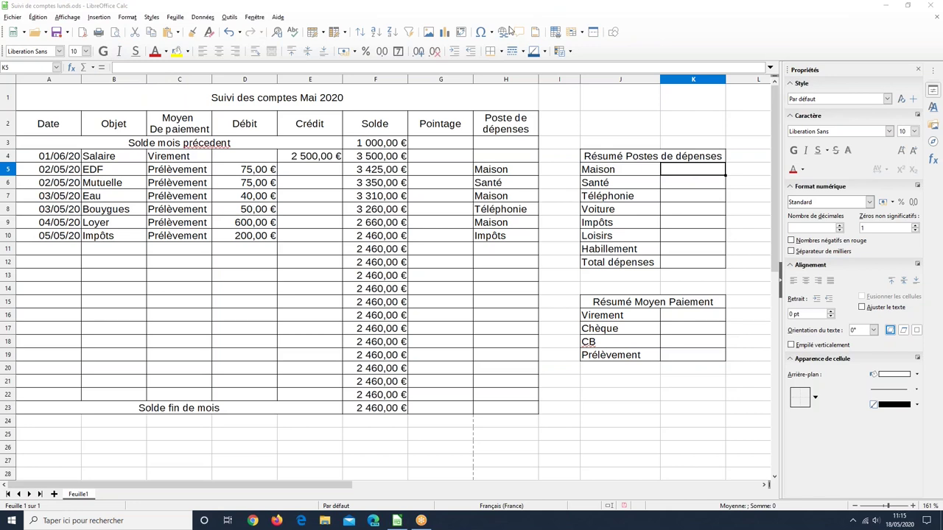
drag(77, 62, 78, 63)
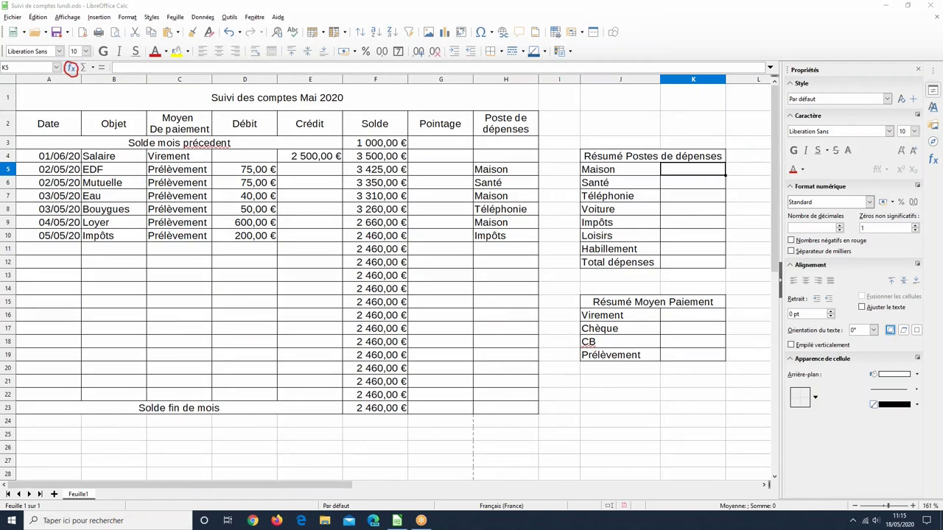
click(71, 70)
drag(416, 125, 240, 110)
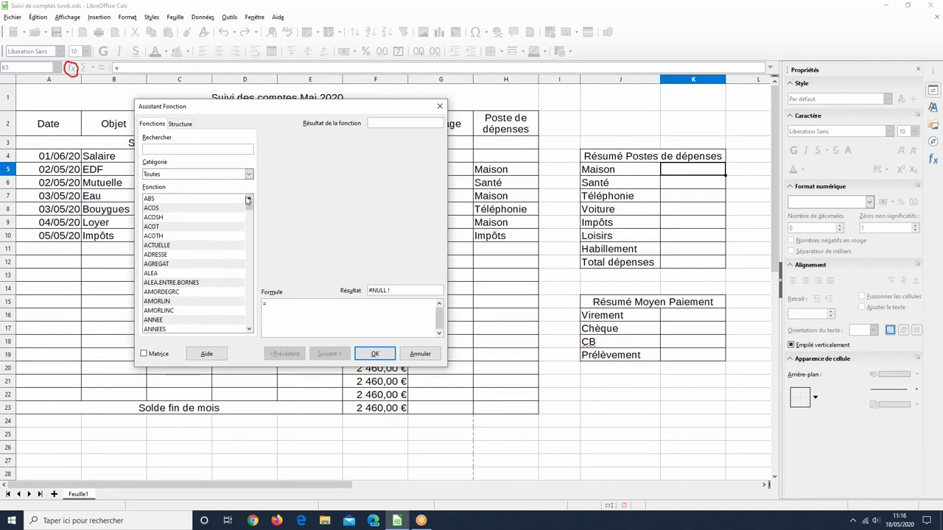
mouse_move(249, 210)
mouse_down()
mouse_move(249, 328)
mouse_move(248, 208)
mouse_up()
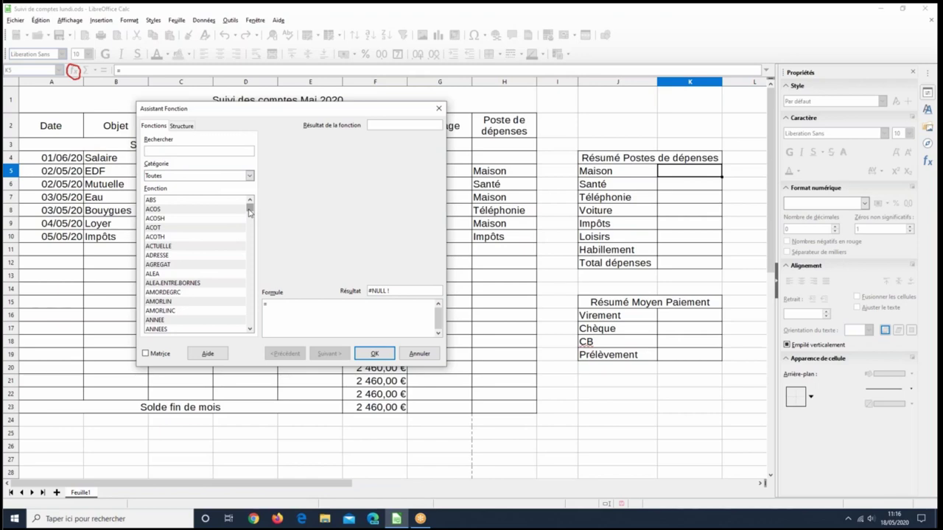
drag(249, 213, 249, 307)
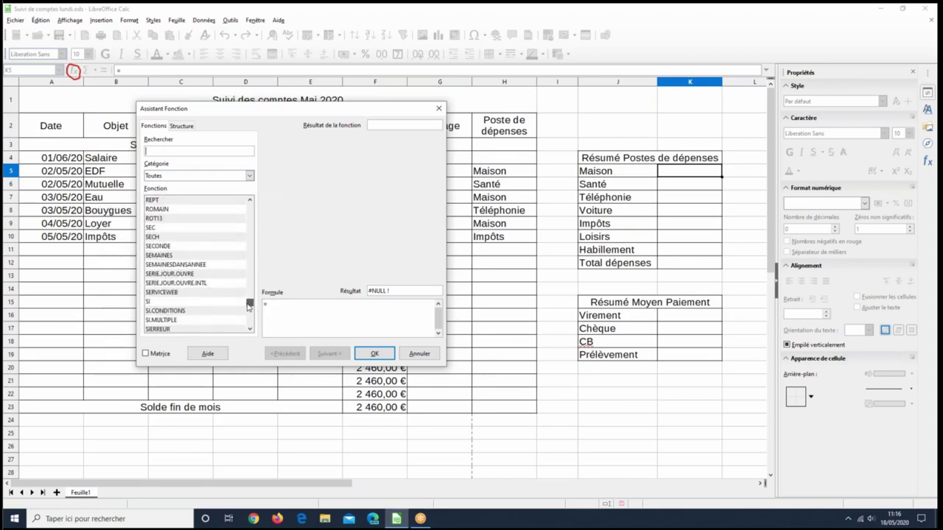
scroll(198, 282, down, 5)
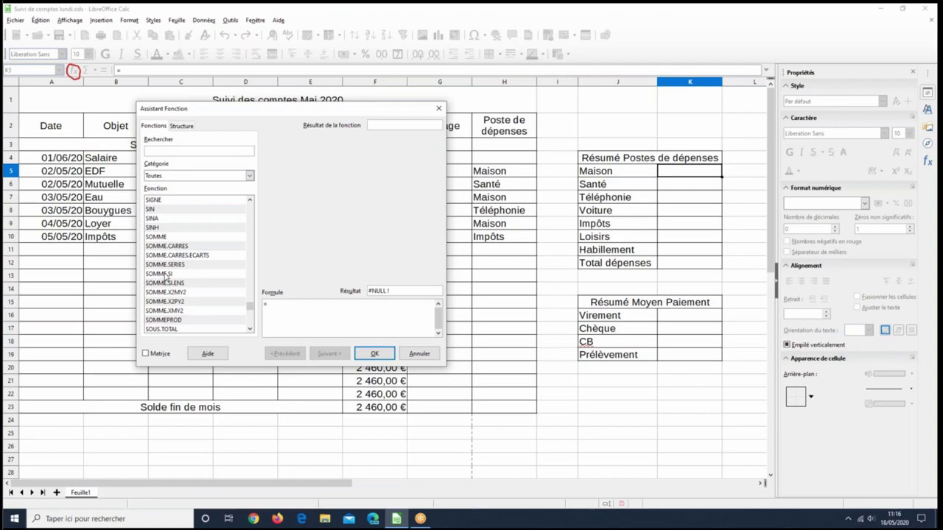
click(165, 274)
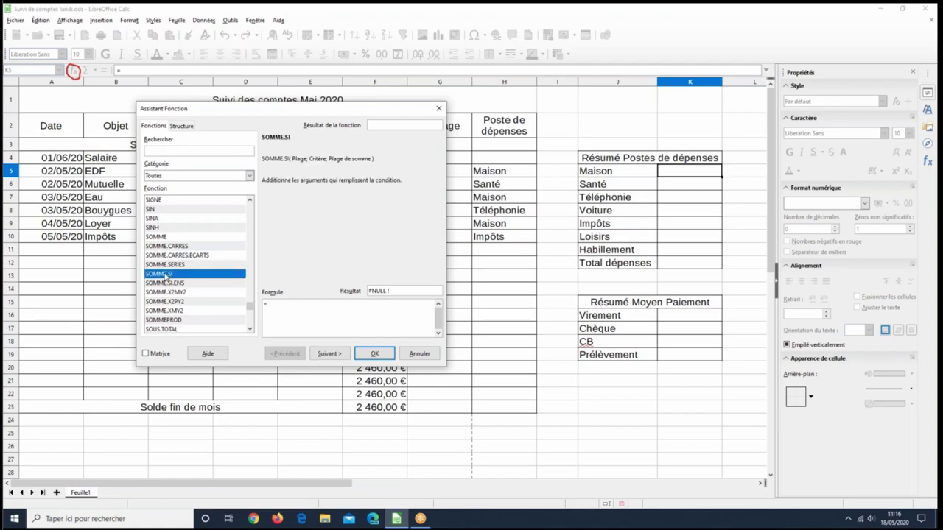
click(338, 357)
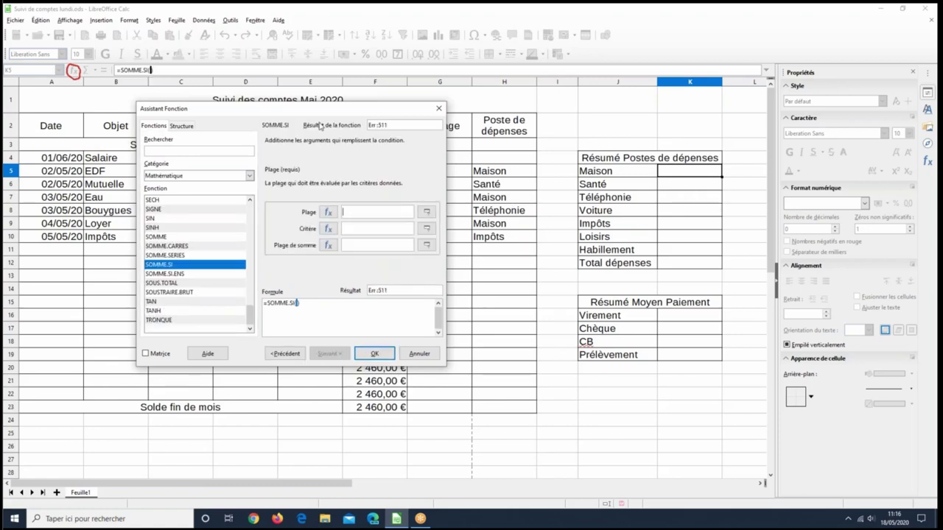
drag(325, 112, 257, 157)
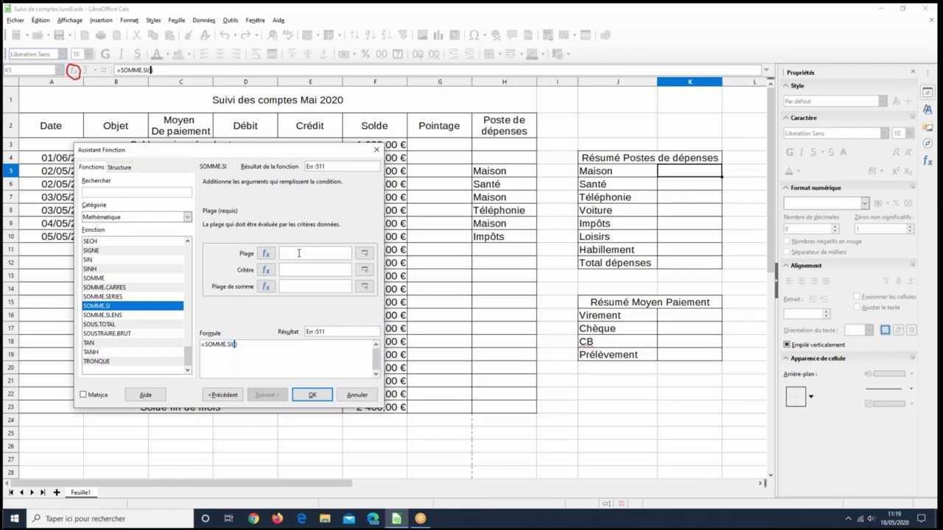
drag(278, 146, 214, 140)
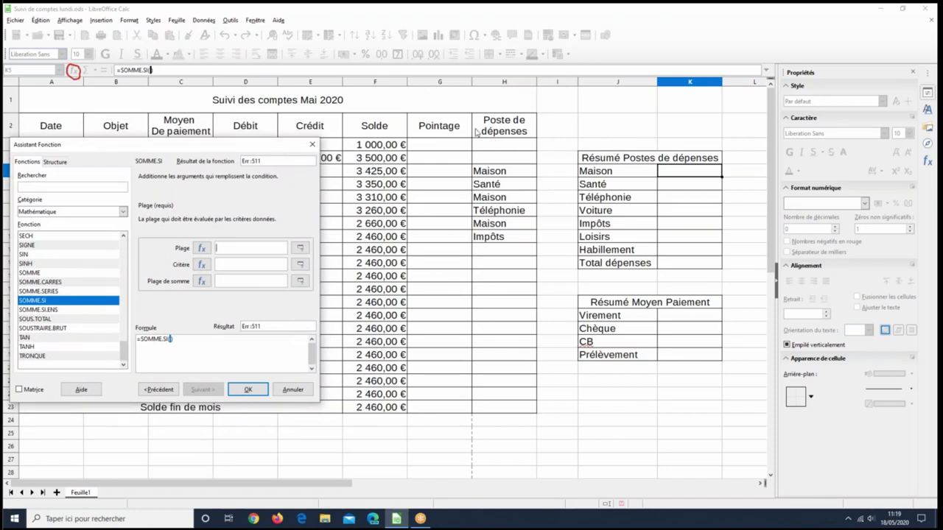
click(507, 150)
drag(508, 249, 493, 414)
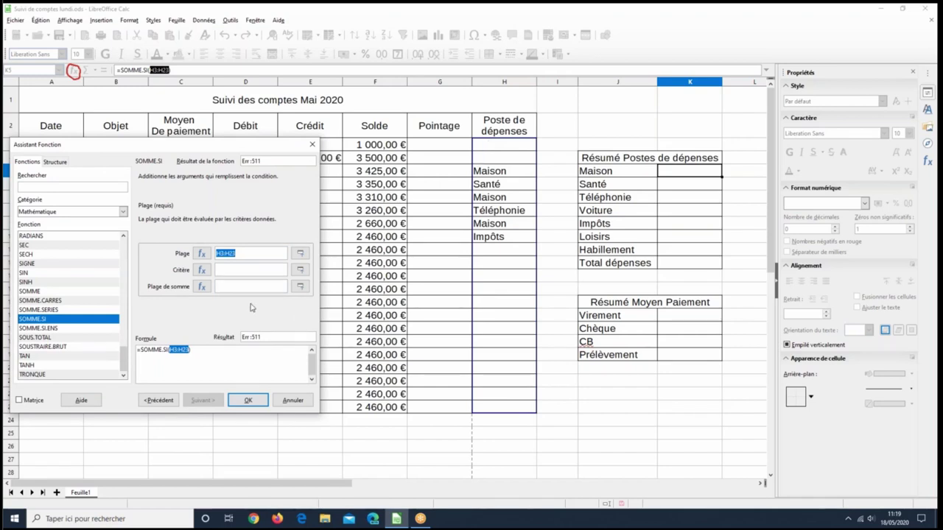
click(247, 270)
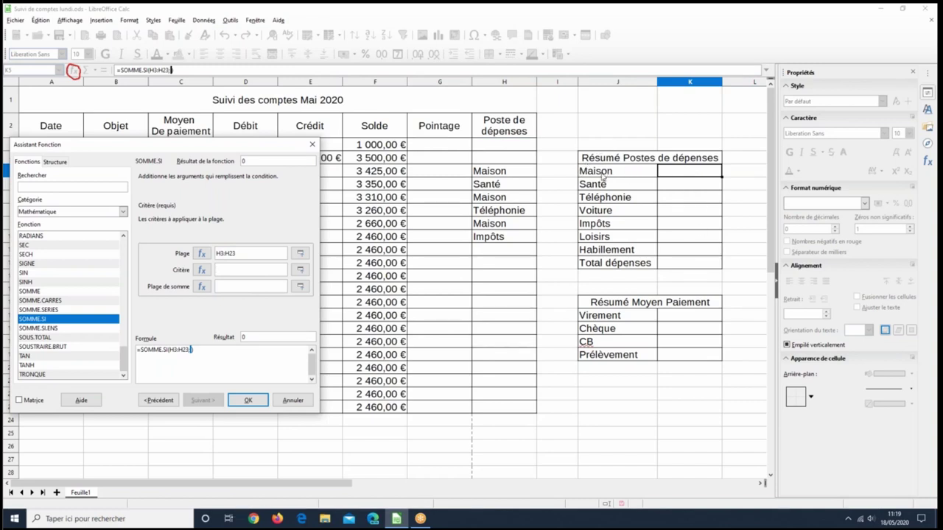
click(616, 172)
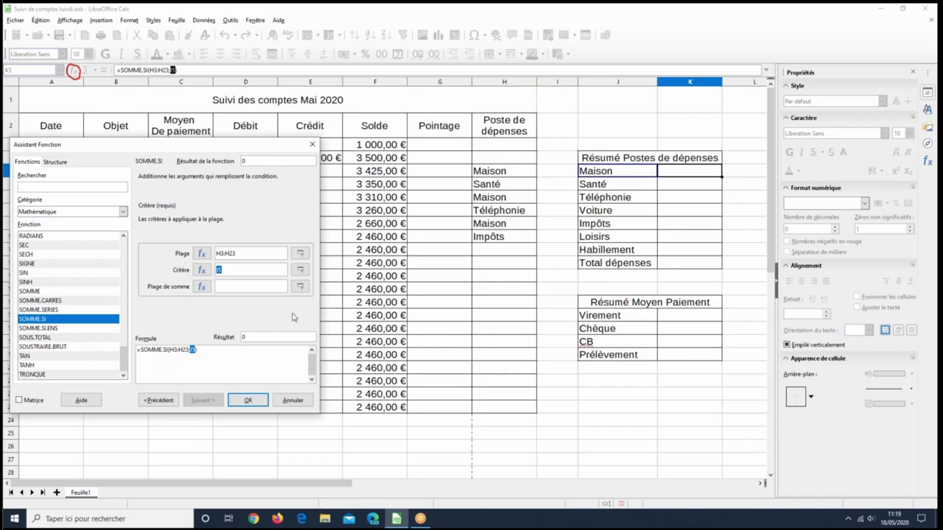
click(274, 287)
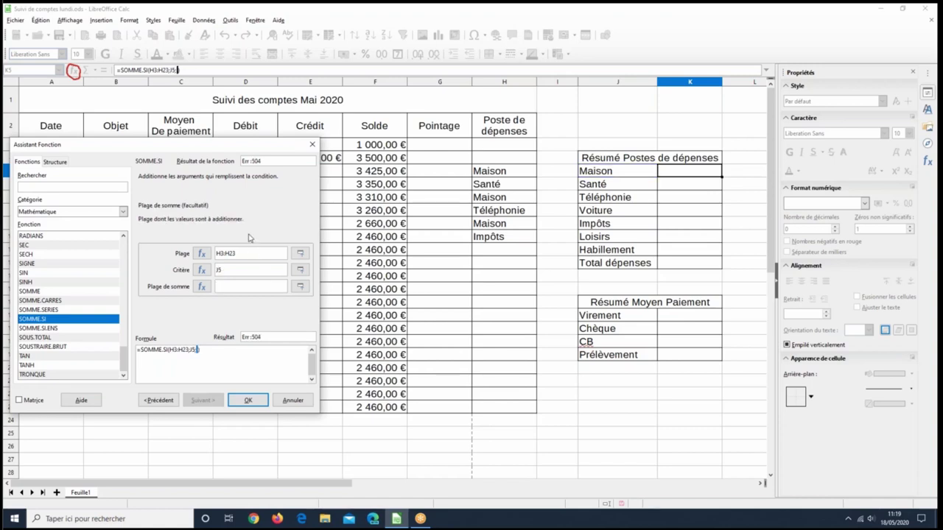
mouse_move(228, 151)
mouse_down()
mouse_move(219, 174)
mouse_move(215, 152)
mouse_up()
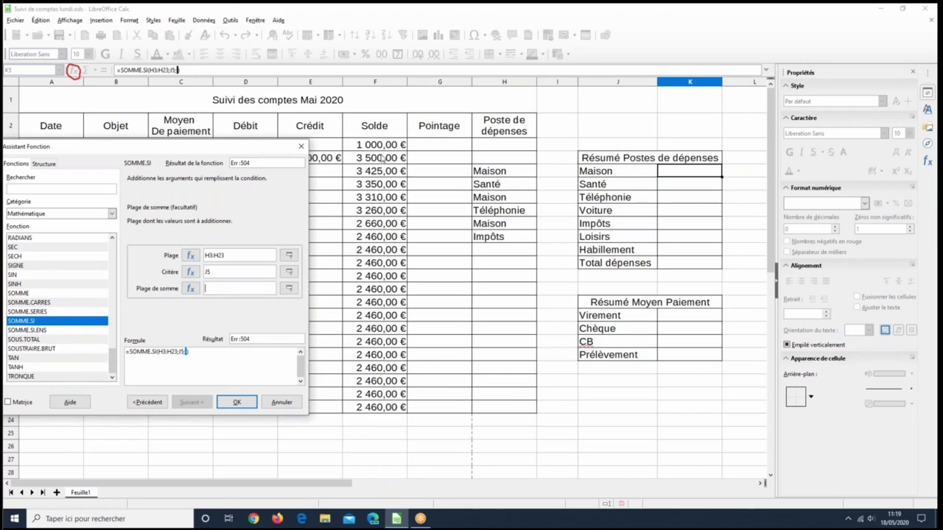
drag(383, 155, 363, 409)
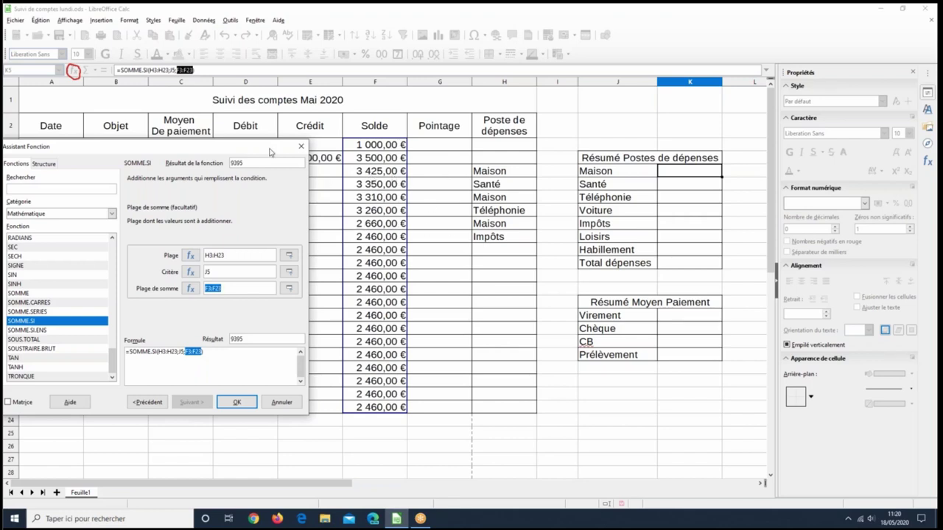
drag(286, 151, 813, 142)
drag(255, 159, 247, 395)
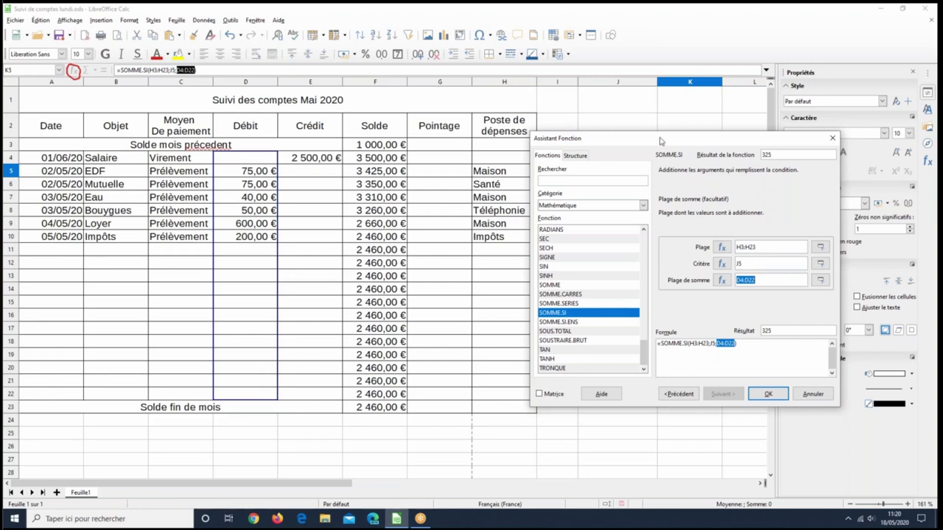
drag(657, 139, 538, 80)
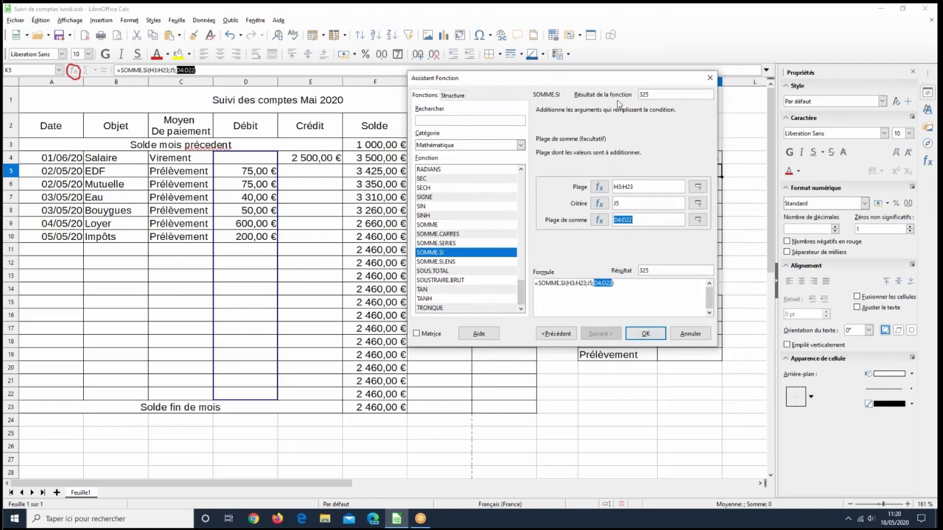
drag(617, 83, 402, 246)
drag(231, 173, 712, 196)
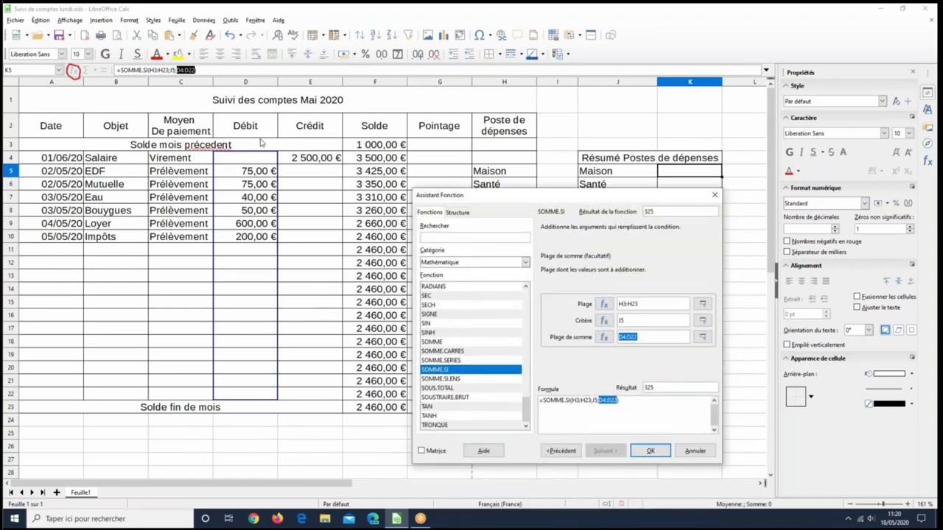
click(696, 451)
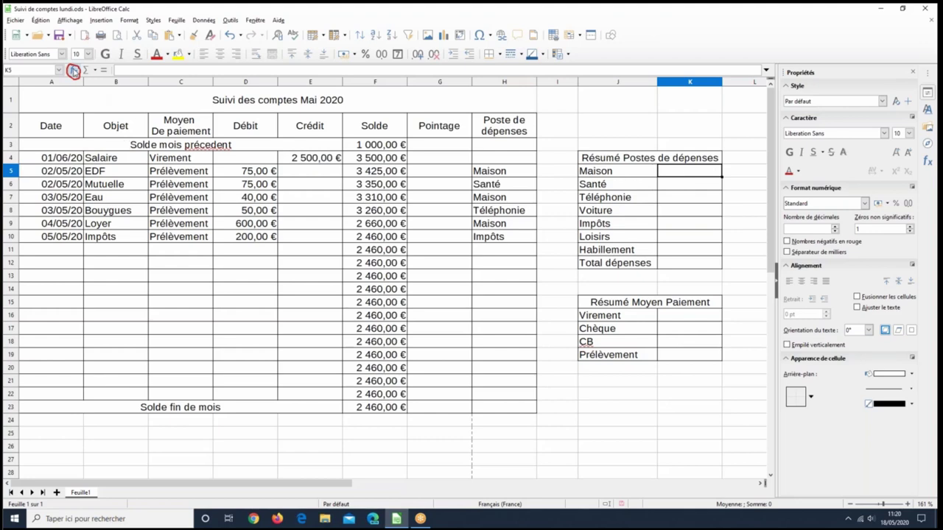
click(75, 70)
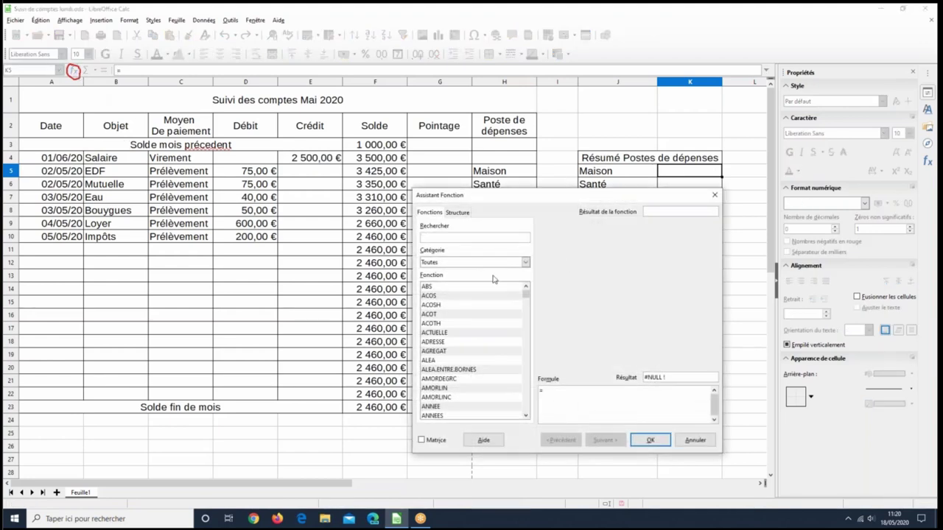
scroll(480, 310, down, 20)
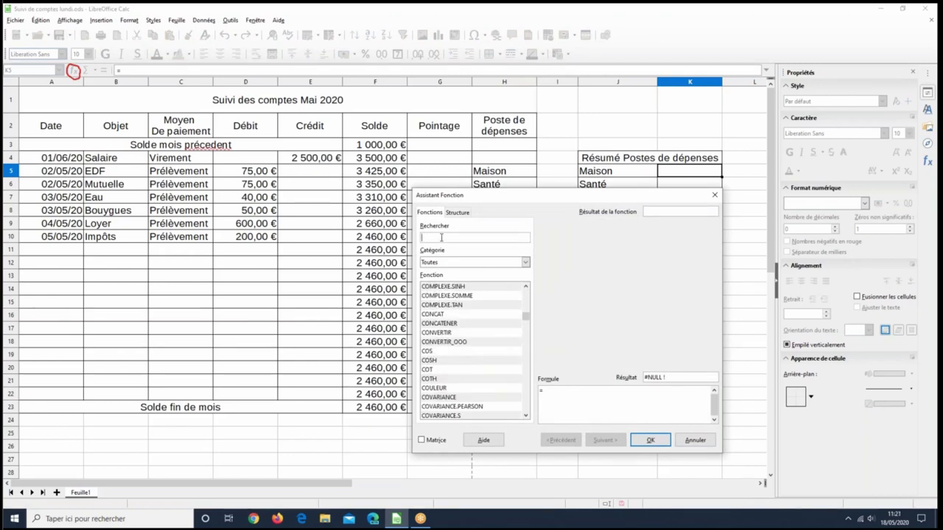
text(somme)
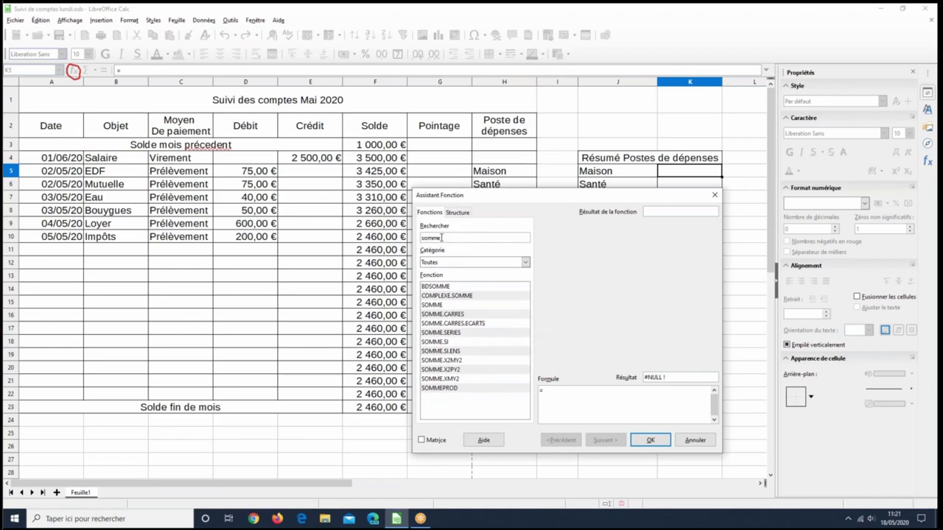
click(450, 342)
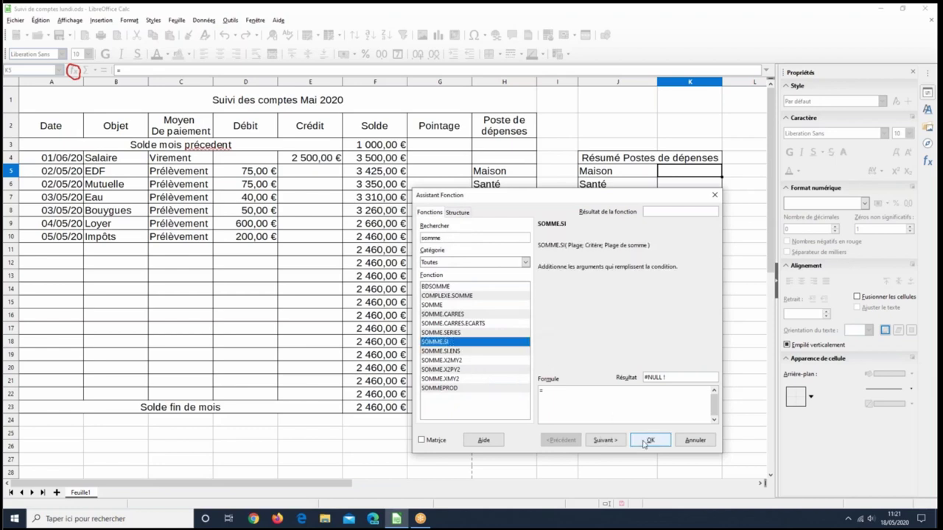
key(Escape)
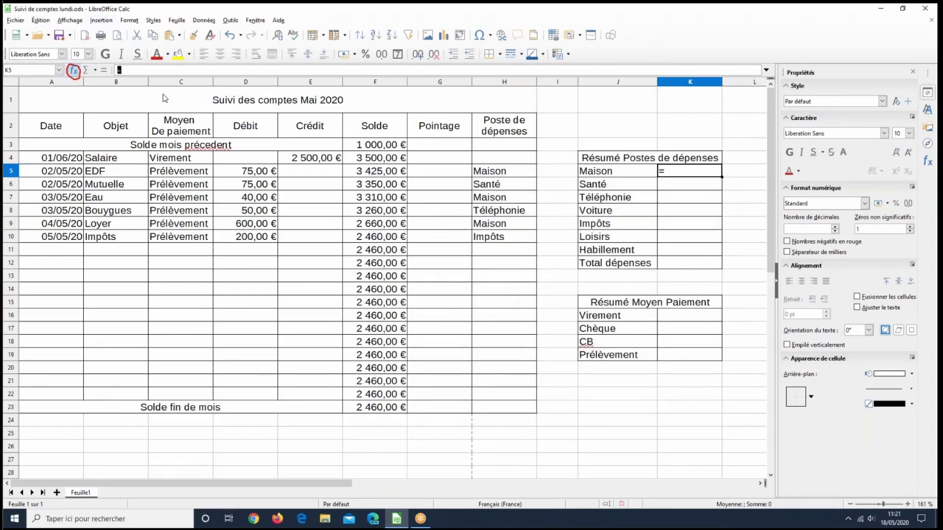
Start a SOMME.SI formula in K5 with the function wizard, searching for the function with "somm".
key(ctrl+F2)
text(somm)
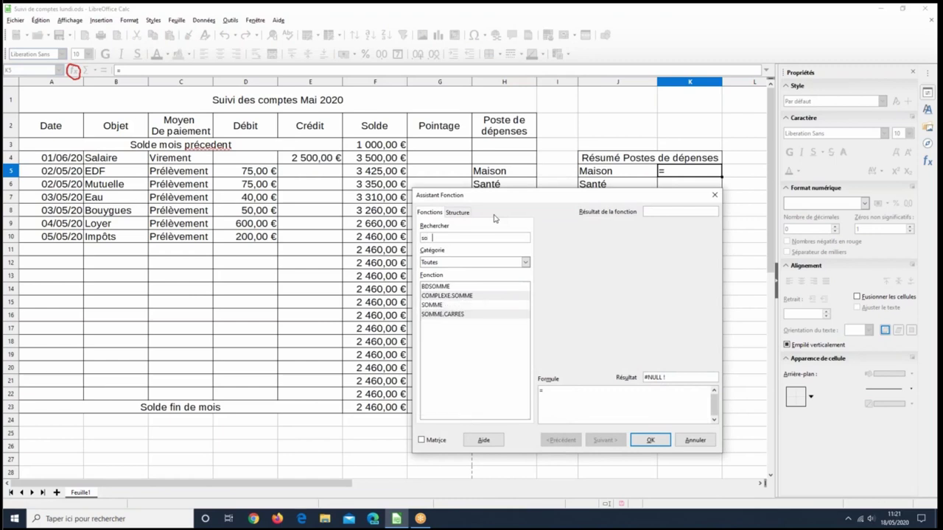
click(453, 343)
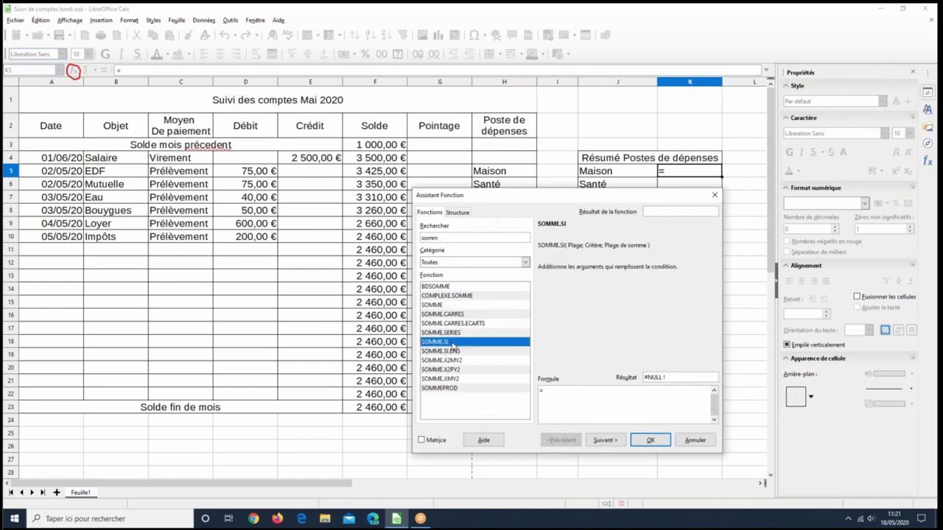
click(605, 439)
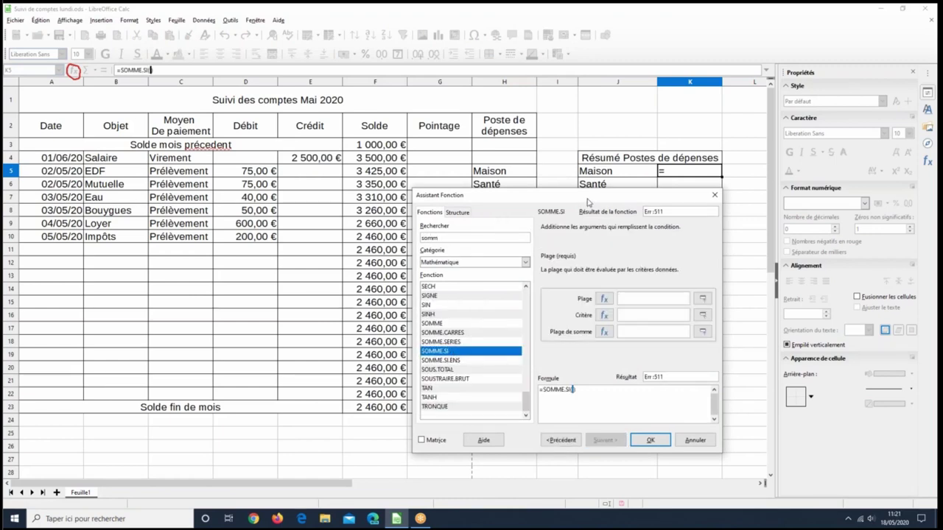
Set the SOMME.SI Plage to the Poste de dépenses cells H4:H22 and the Critère to J5 (Maison).
drag(515, 204, 119, 188)
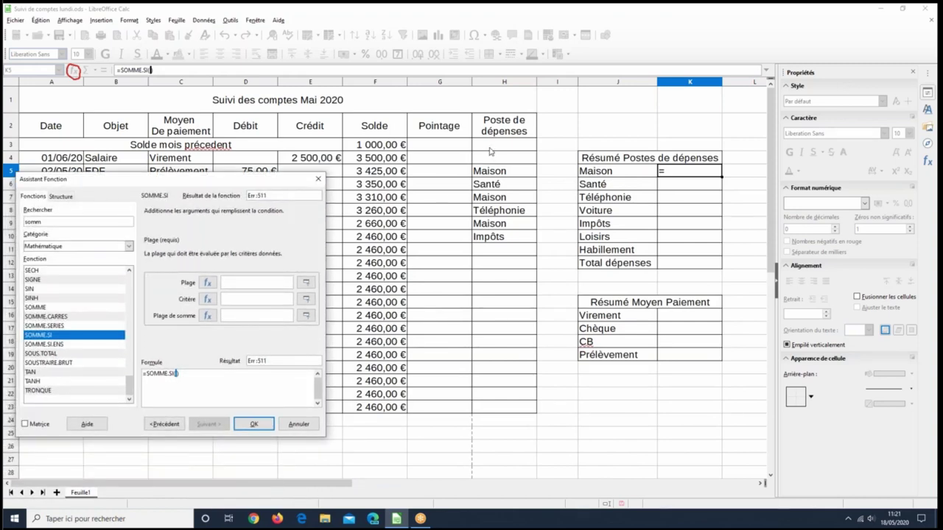
drag(488, 161, 491, 398)
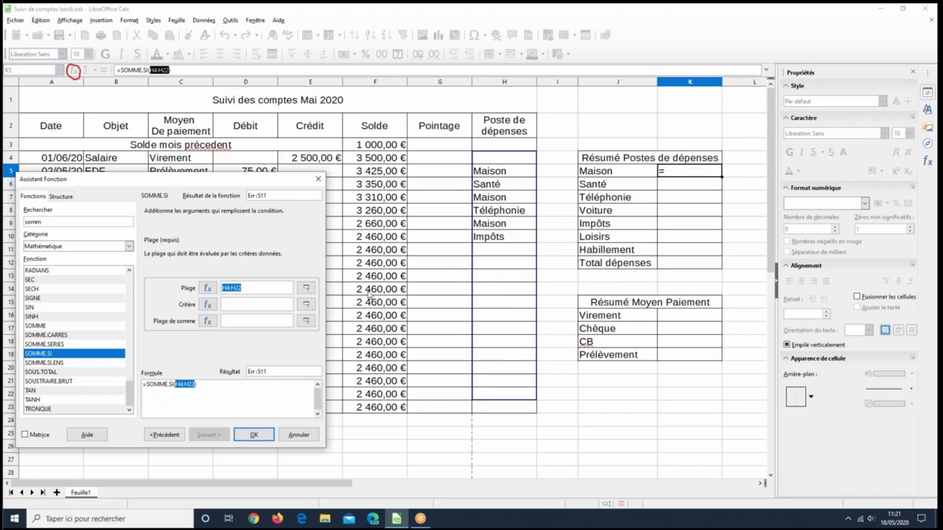
click(237, 305)
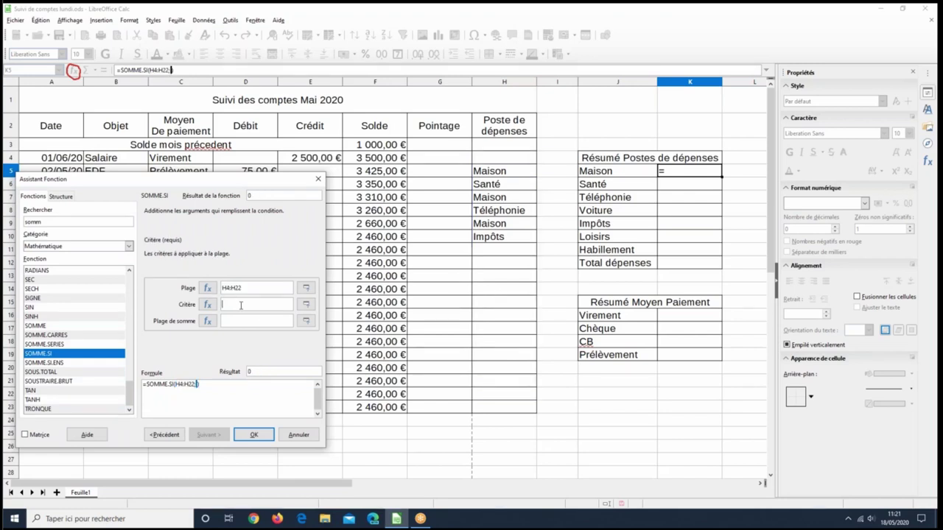
click(616, 173)
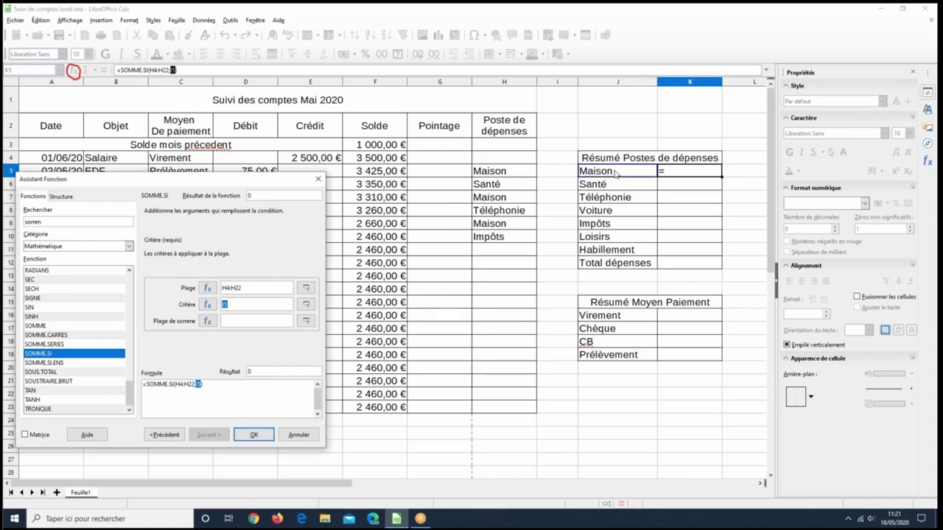
Set the Plage de somme to the Débit cells D4:D22 and validate the SOMME.SI formula in K5.
click(262, 318)
drag(248, 186, 689, 191)
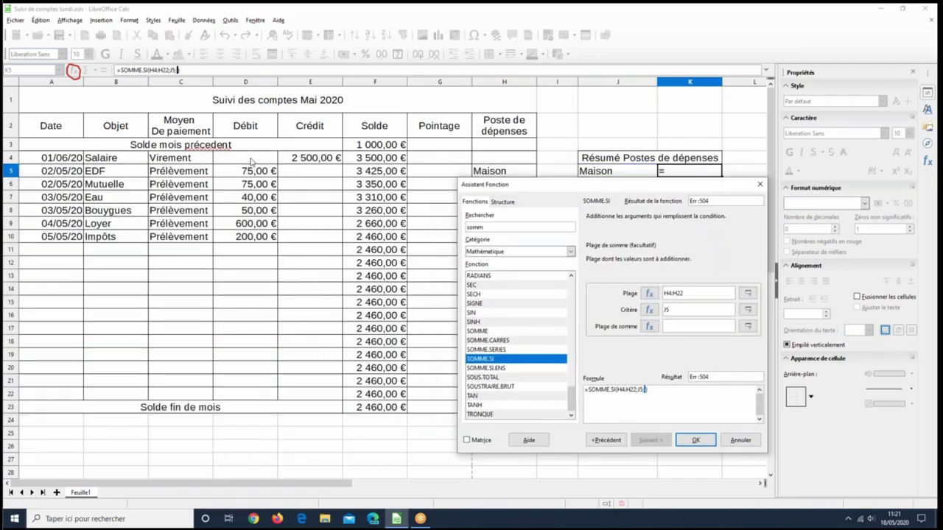
drag(250, 161, 246, 185)
drag(246, 271, 253, 395)
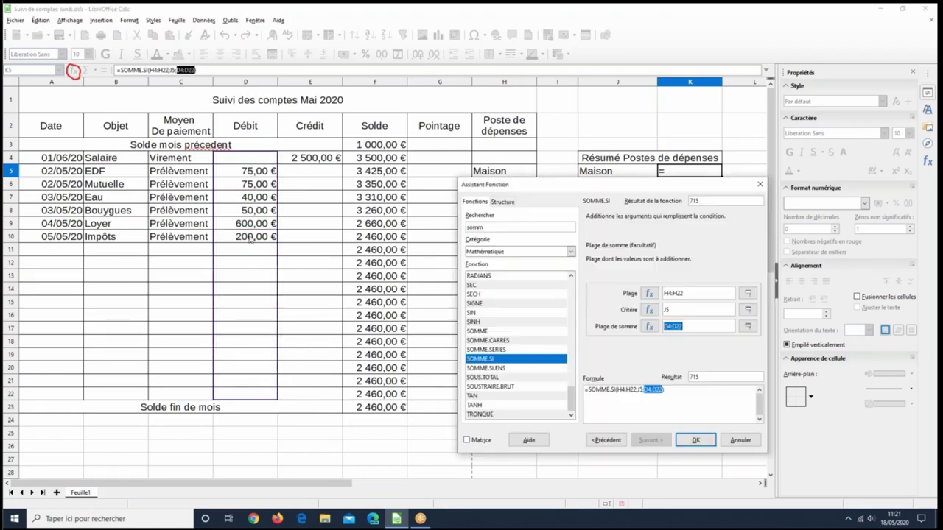
drag(626, 184, 658, 358)
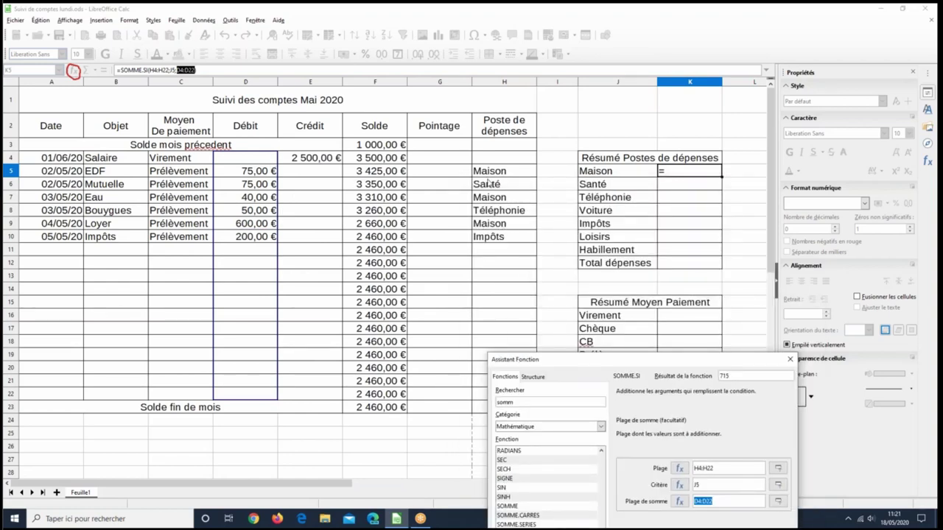
drag(612, 359, 588, 123)
click(687, 384)
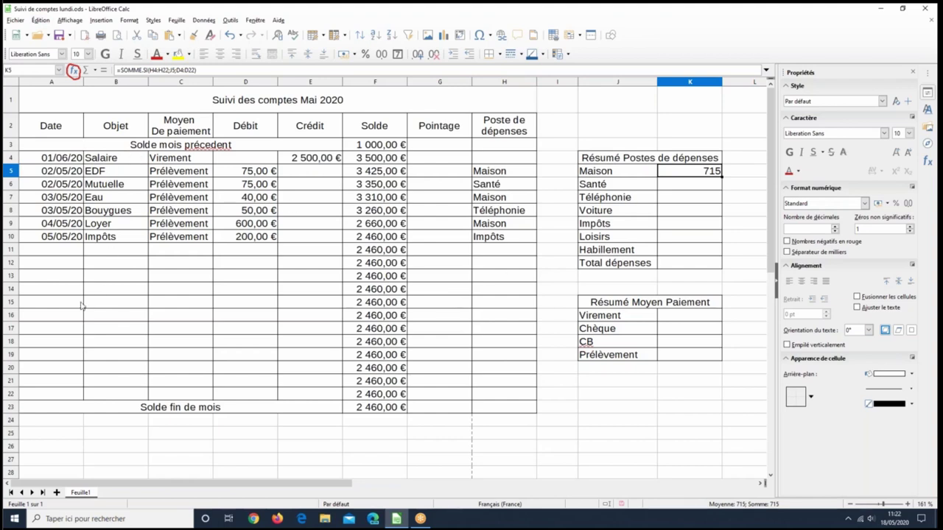
Begin a new expense in row 11 with the date 18/05/20 and the Objet Déco.
click(61, 263)
click(63, 250)
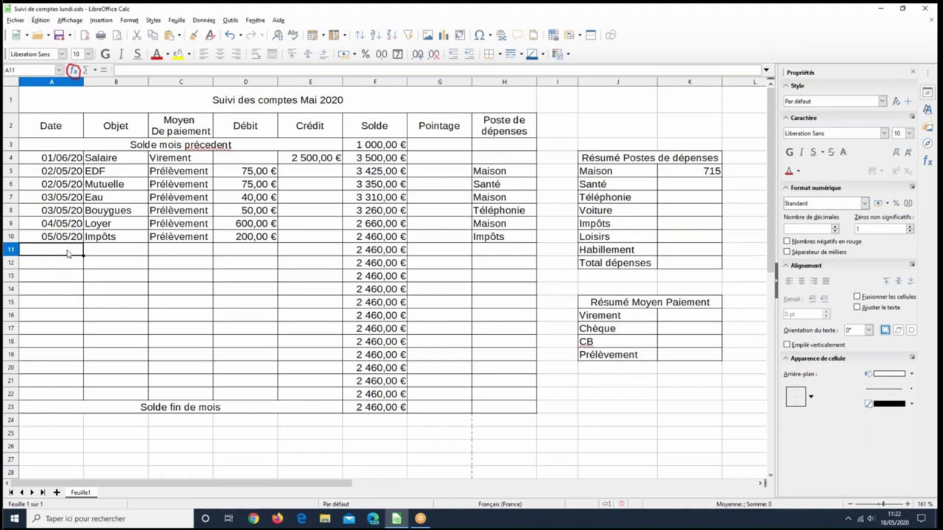
text(18/)
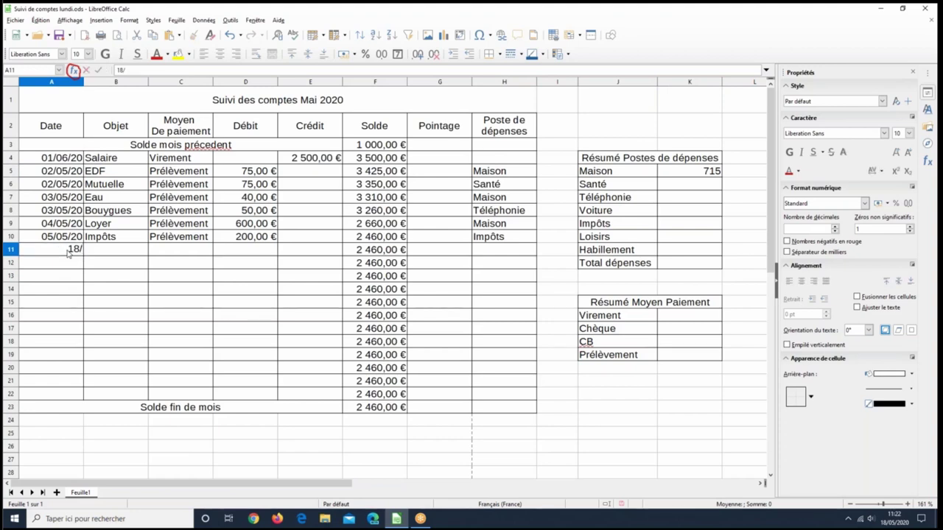
text(05/20)
key(Tab)
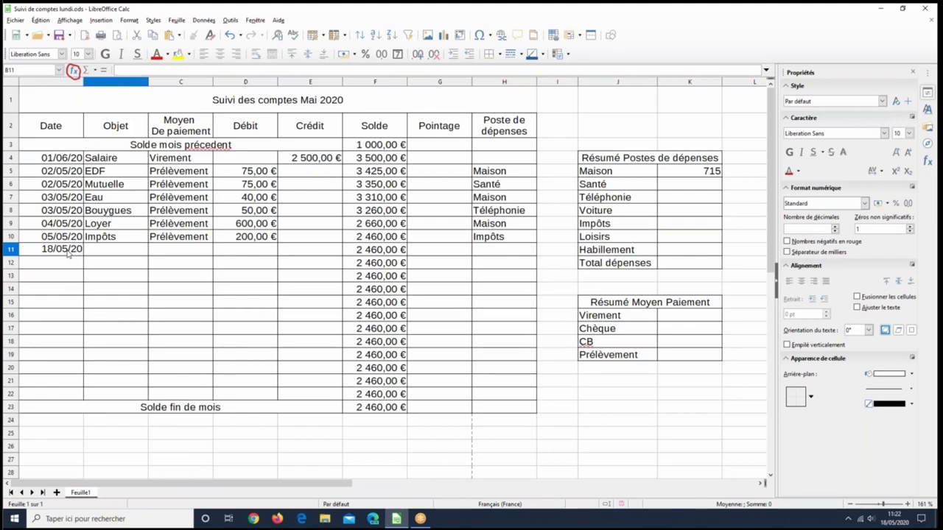
text(Déco)
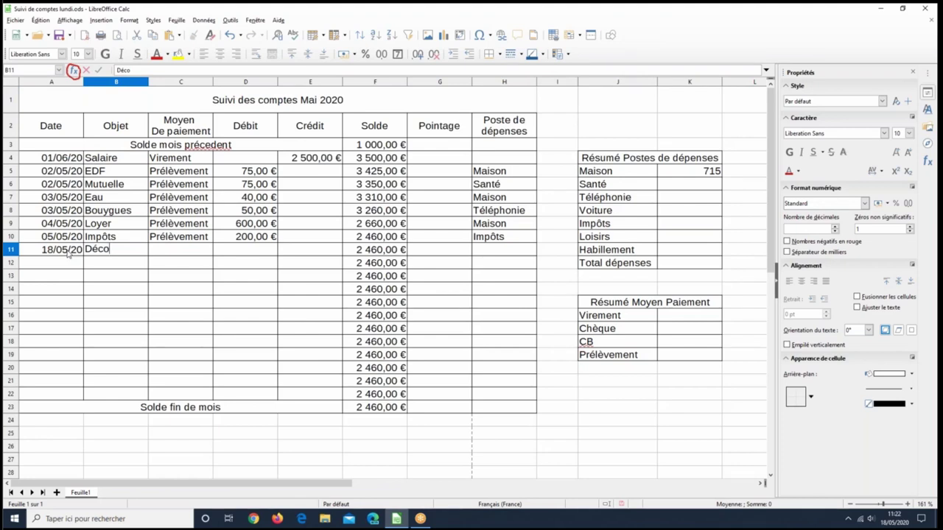
key(Tab)
Enter CB as the payment method and 100 as the Débit for the Déco expense, finishing in its Poste de dépenses cell H11.
text(CB)
key(Tab)
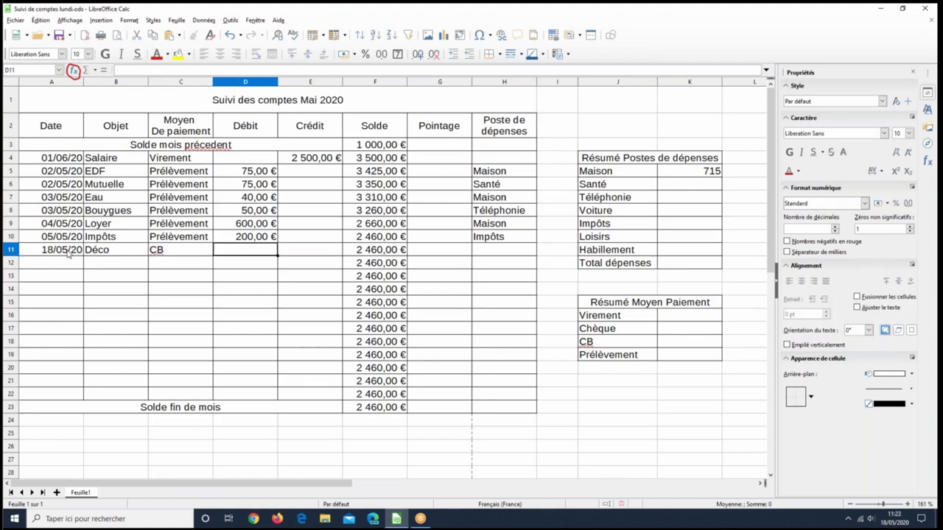
text(100)
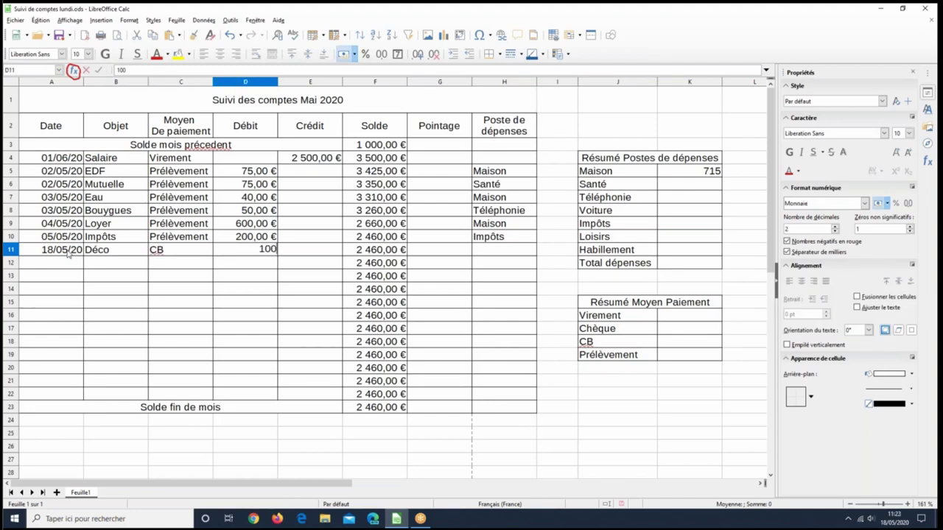
key(Tab)
key(Tab)
key(Tab)
key(Tab)
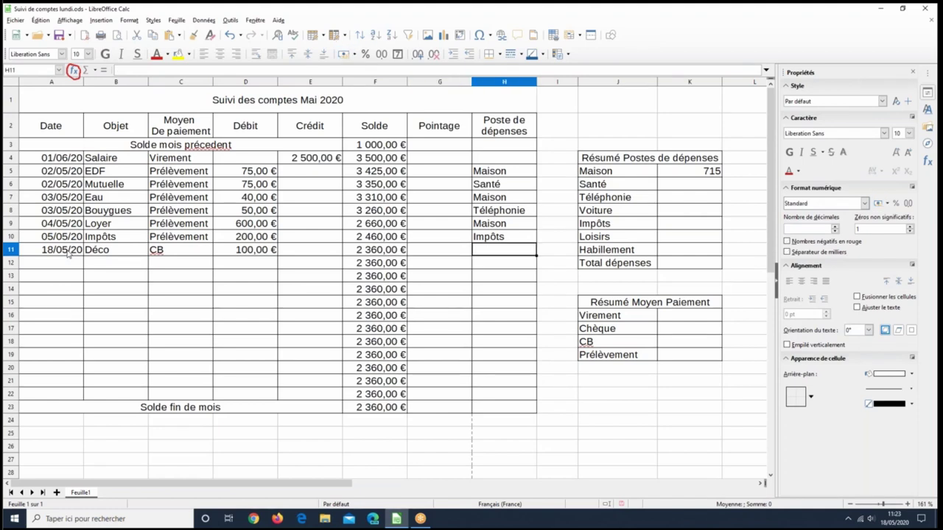
Assign the Déco expense to Maison in H11 and begin row 12 with the date 18/05/20 and the Objet Eram.
text(Maison)
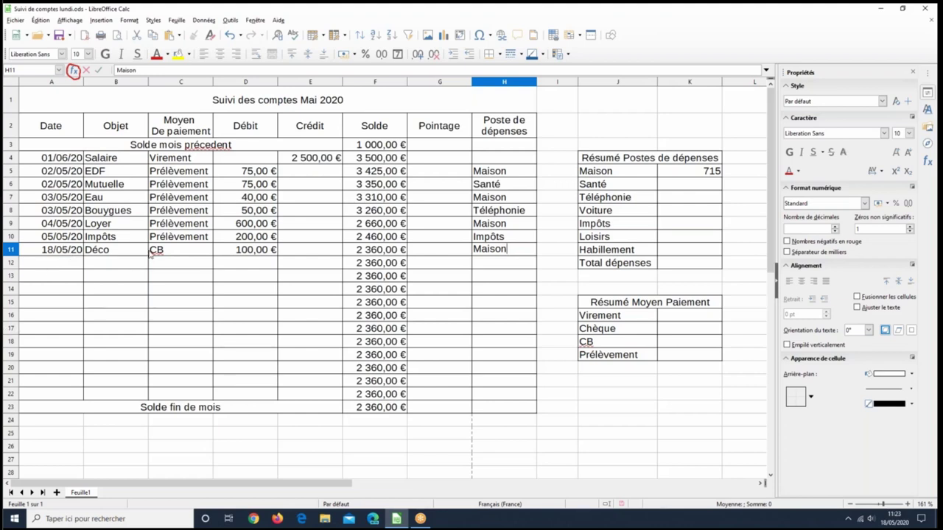
click(59, 267)
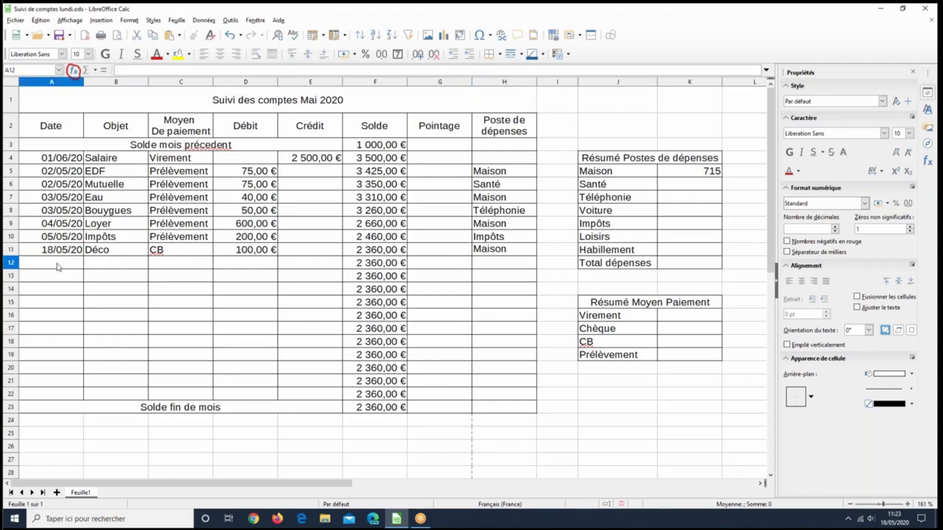
text(18/05/20)
key(Tab)
text(Eram)
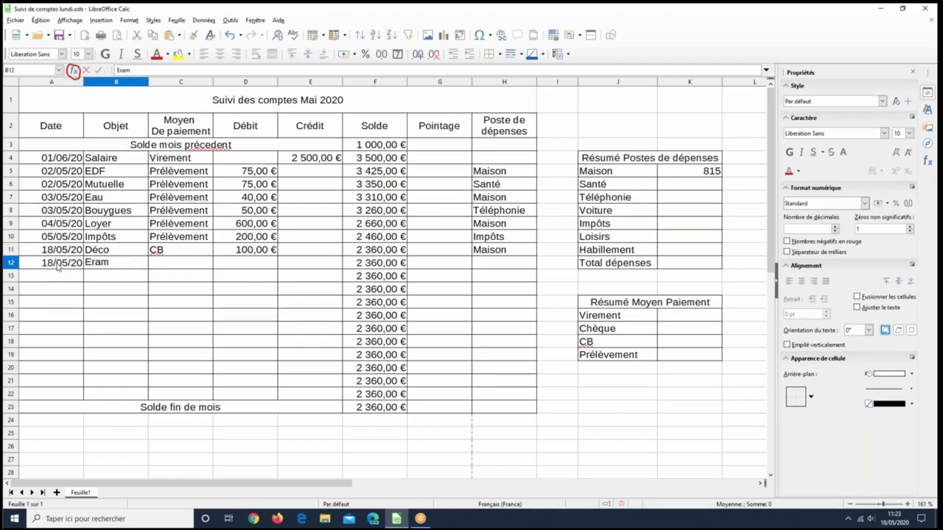
key(Tab)
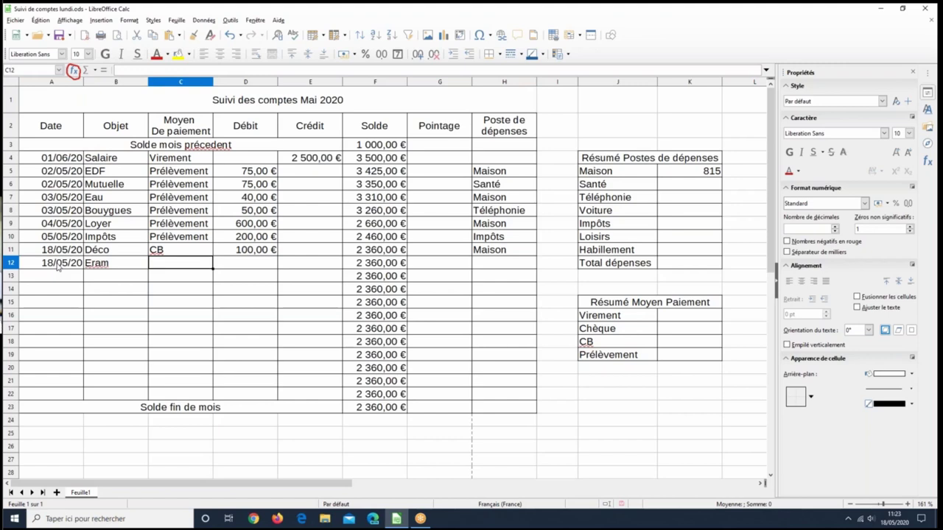
Enter Cb as the payment method, 50 as the Débit and Habillement as the Poste de dépenses for the Eram expense.
text(Cb)
key(Tab)
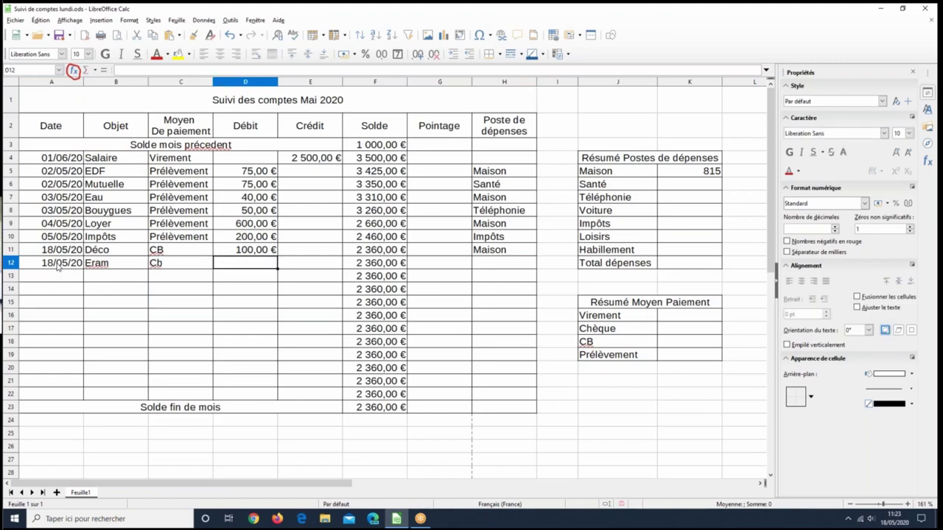
text(50)
key(Tab)
key(Tab)
key(Tab)
key(Tab)
text(H)
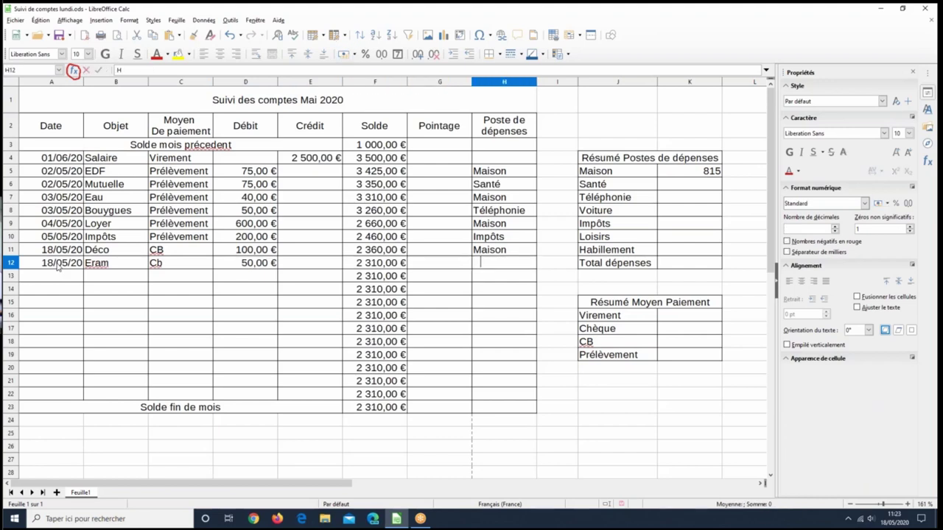
text(abillement)
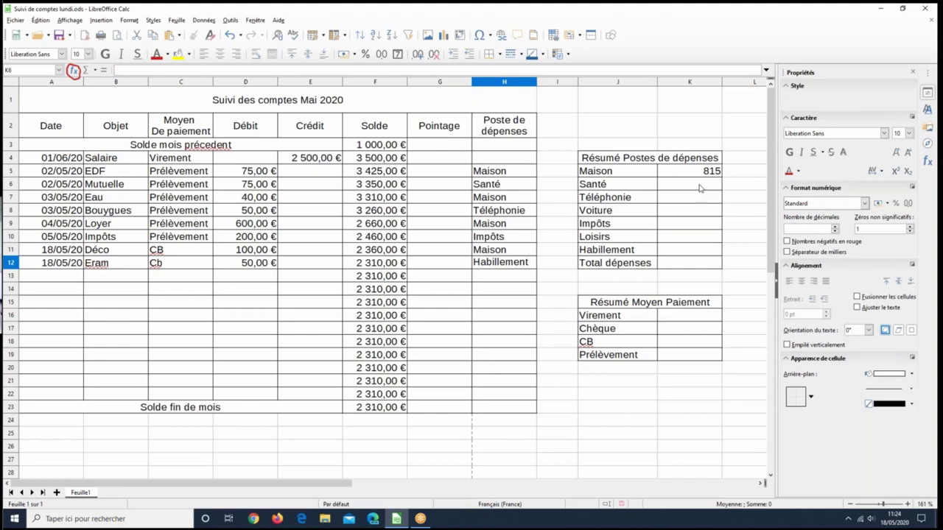
Start a SOMME.SI formula for Santé in K6 with the function wizard, searching for "somme".
click(700, 188)
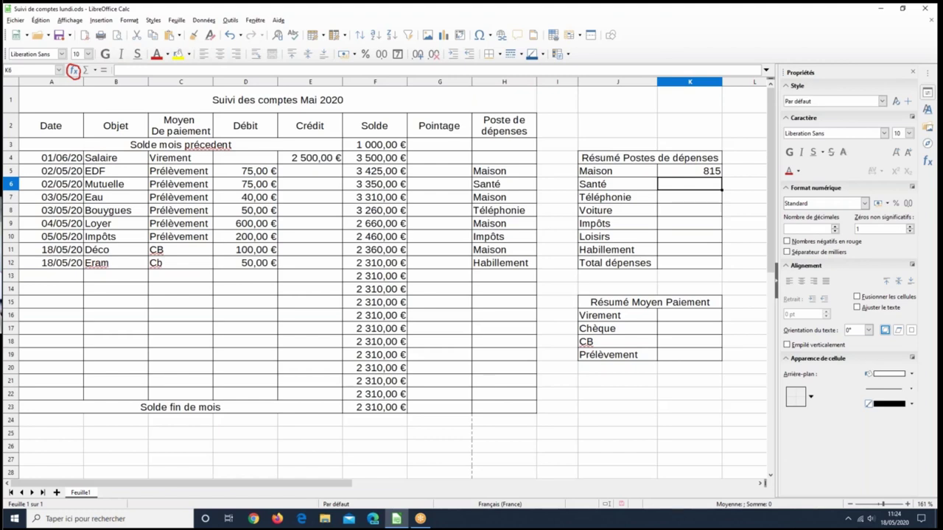
click(75, 70)
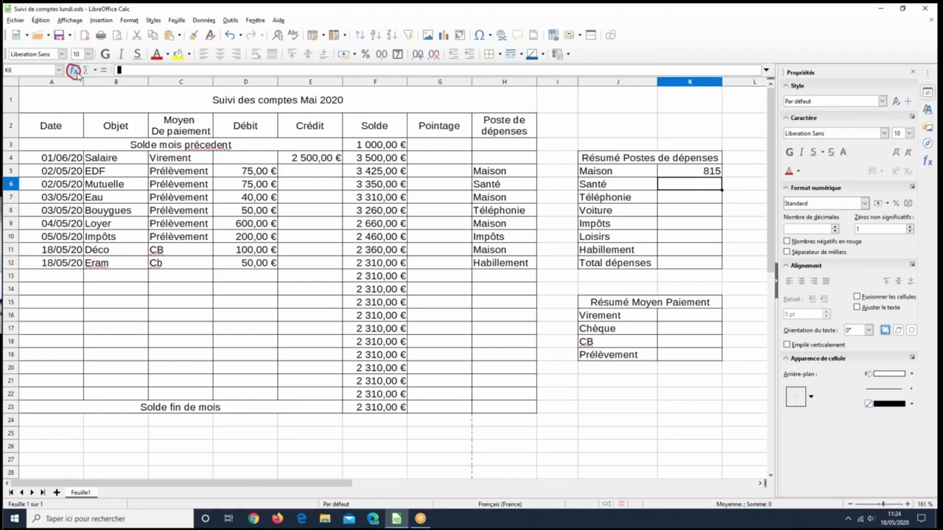
text(somme)
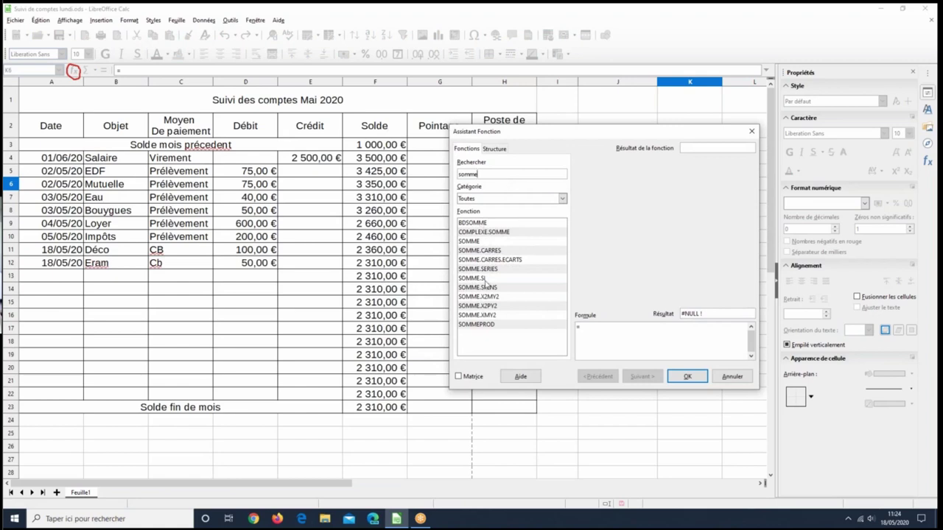
click(480, 278)
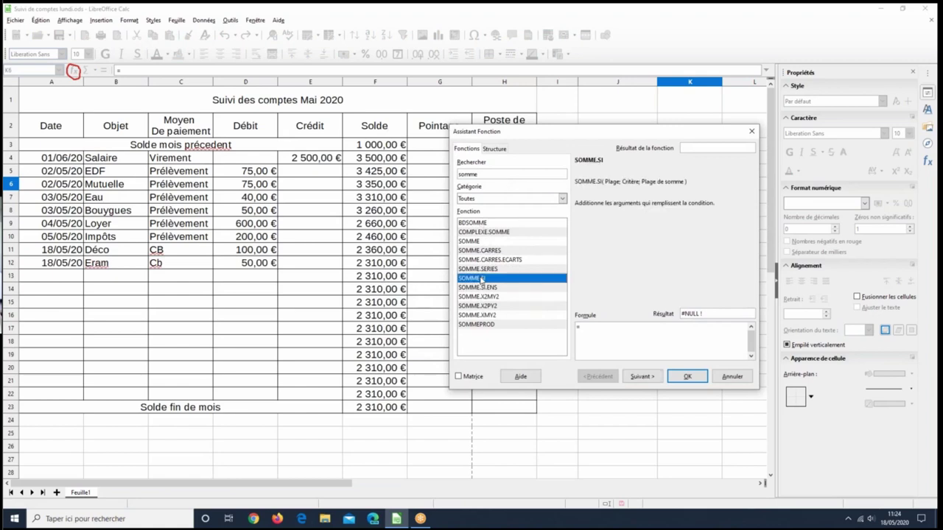
click(646, 379)
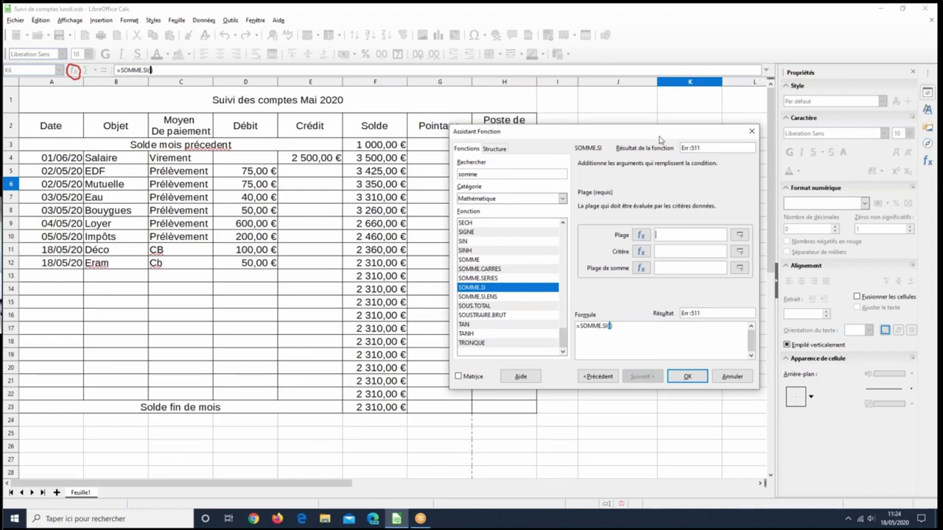
Set the SOMME.SI Plage to the Poste de dépenses cells H4:H22 and the Critère to J6 (Santé).
drag(647, 133, 301, 126)
drag(498, 164, 491, 395)
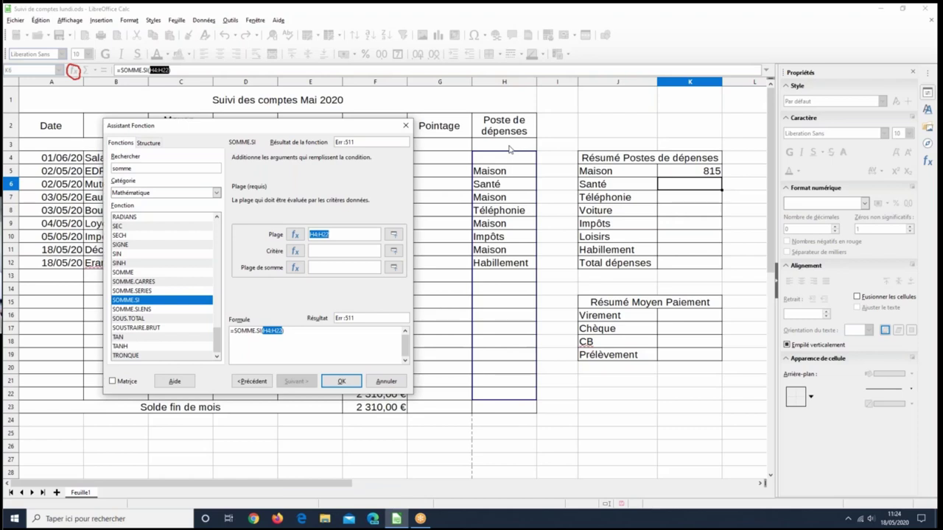
drag(297, 127, 238, 221)
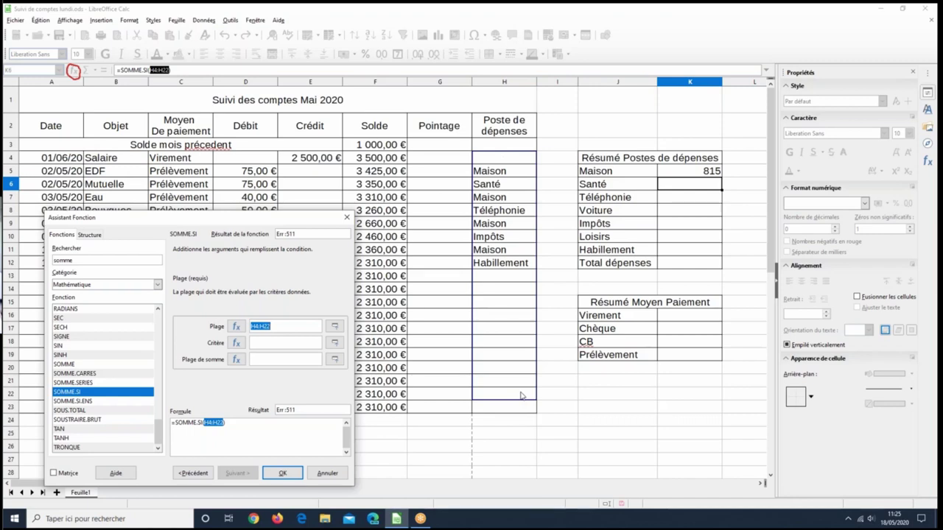
click(290, 342)
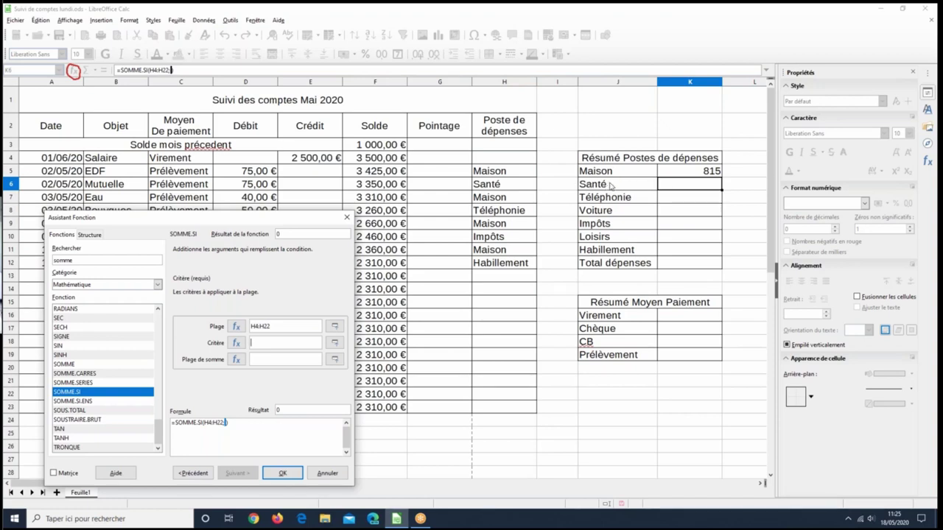
click(611, 186)
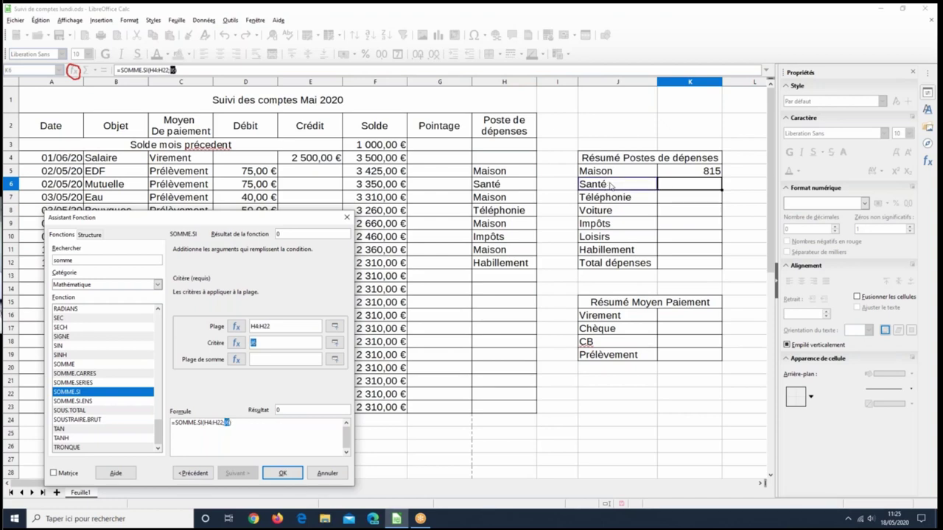
Pick the Débit cells D4:D22 as the Critère and validate the SOMME.SI formula in K6.
drag(278, 222, 641, 246)
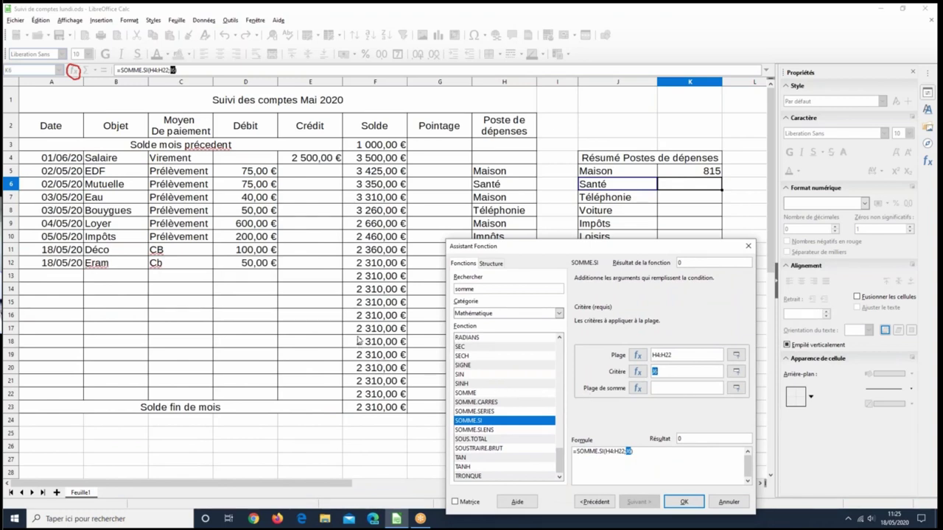
click(239, 157)
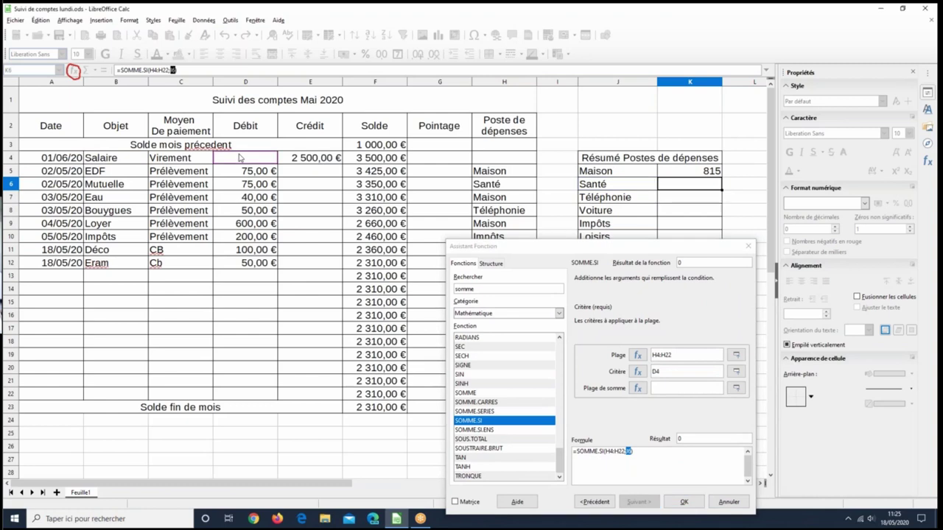
drag(239, 157, 228, 393)
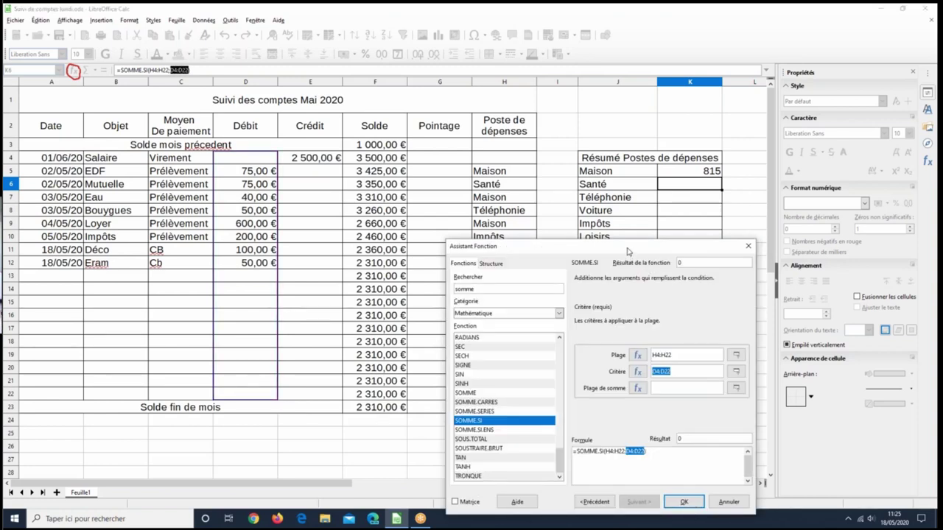
drag(628, 252, 479, 56)
click(536, 307)
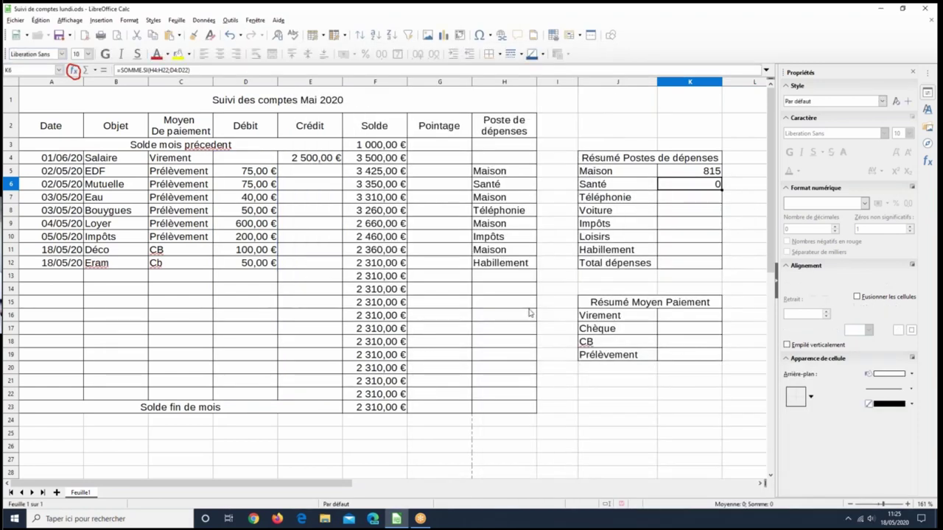
Examine the SOMME.SI formula in K6 and compare the Santé text in cells H6 and J6.
click(498, 185)
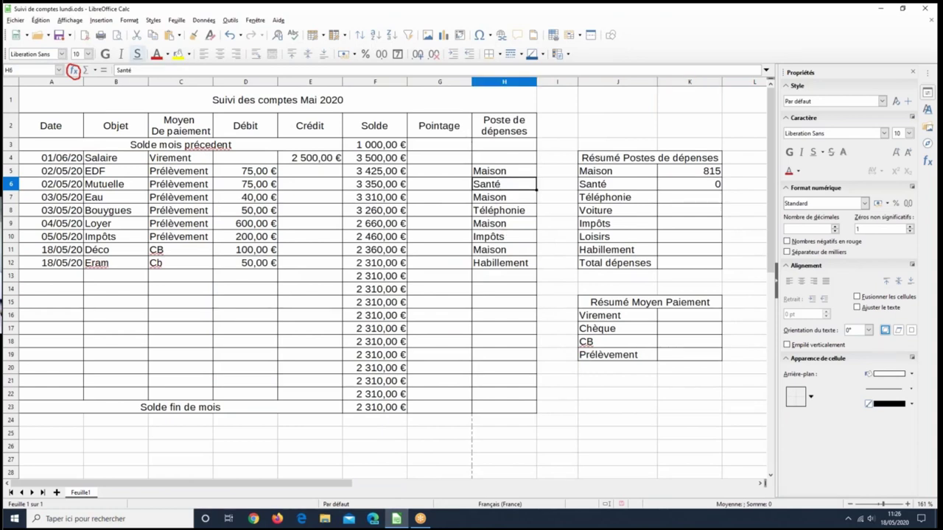
click(159, 69)
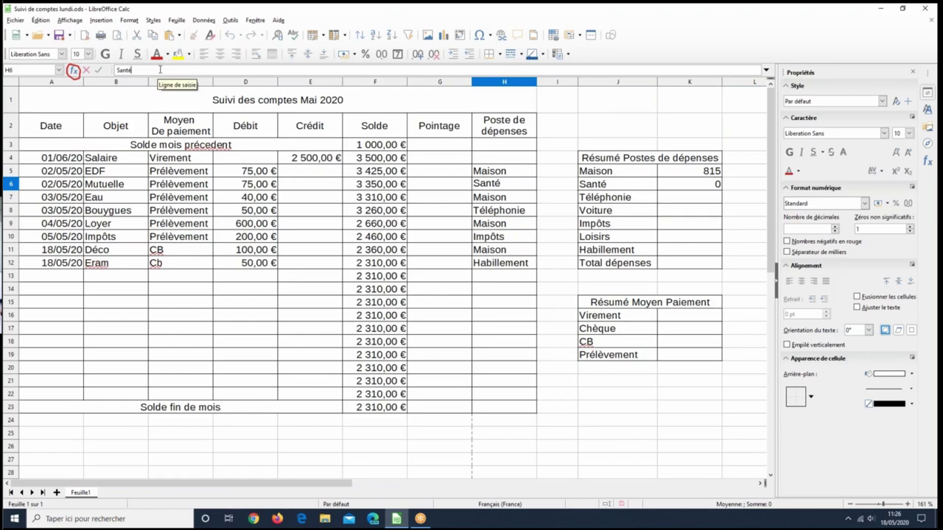
click(672, 185)
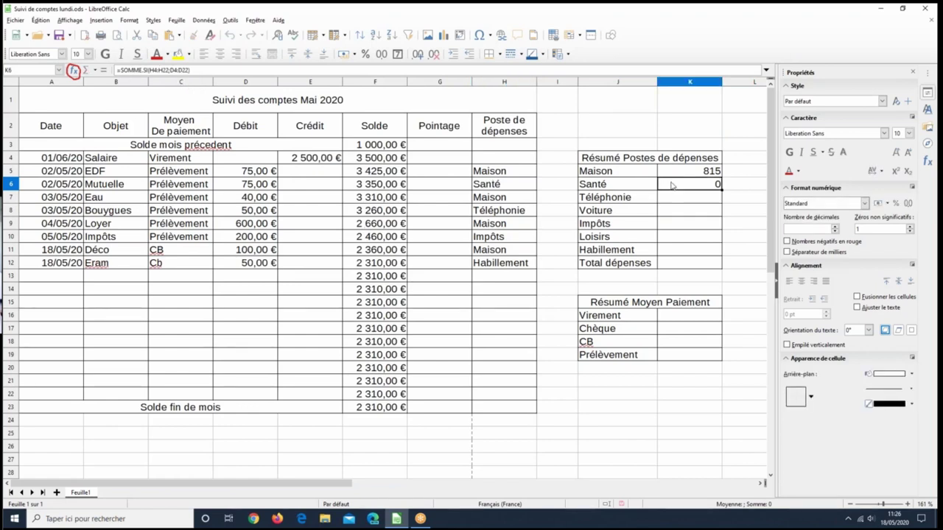
double_click(672, 185)
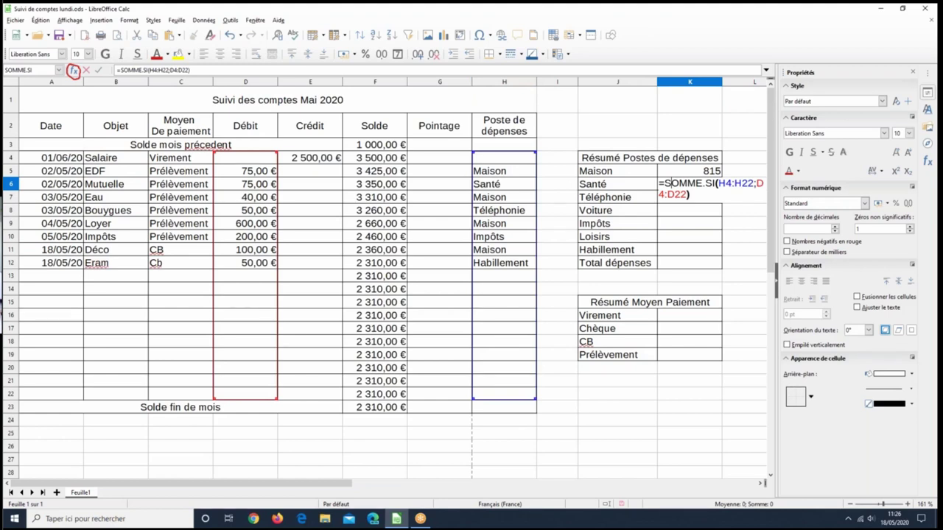
key(Return)
click(615, 189)
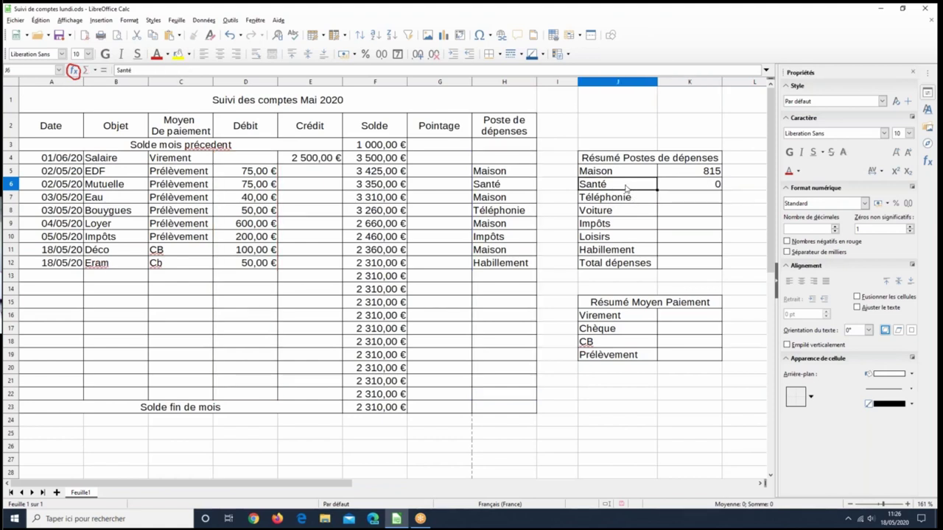
click(223, 71)
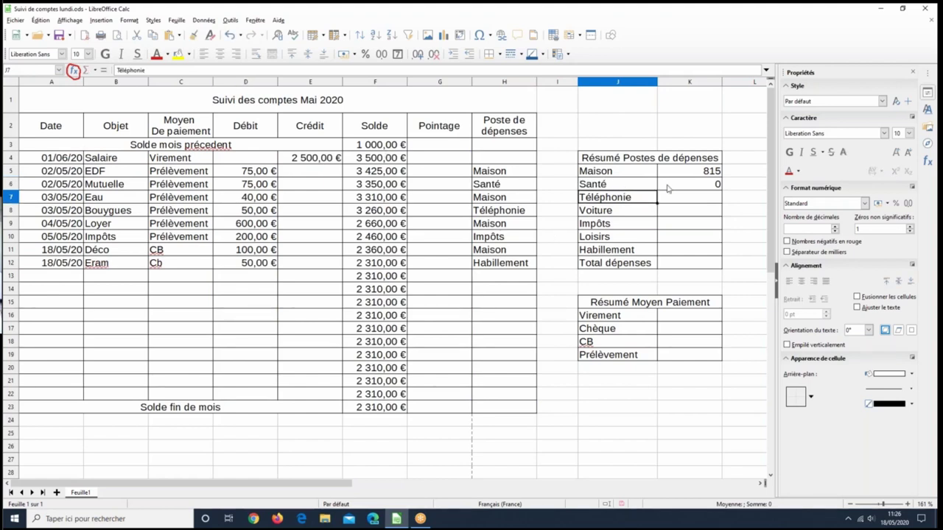
click(720, 197)
click(511, 184)
double_click(511, 185)
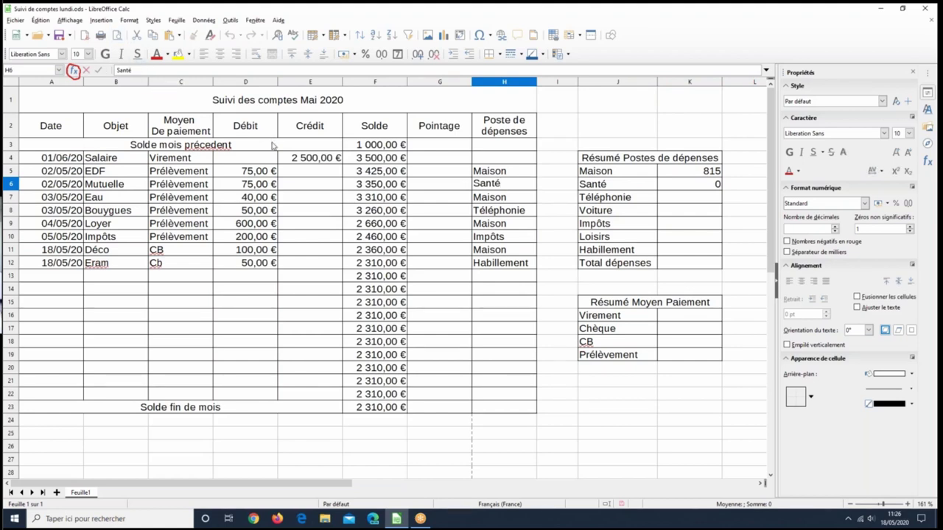
key(Return)
Clear the SOMME.SI formula from K6 and recheck the Santé text in H6 and J6.
click(682, 188)
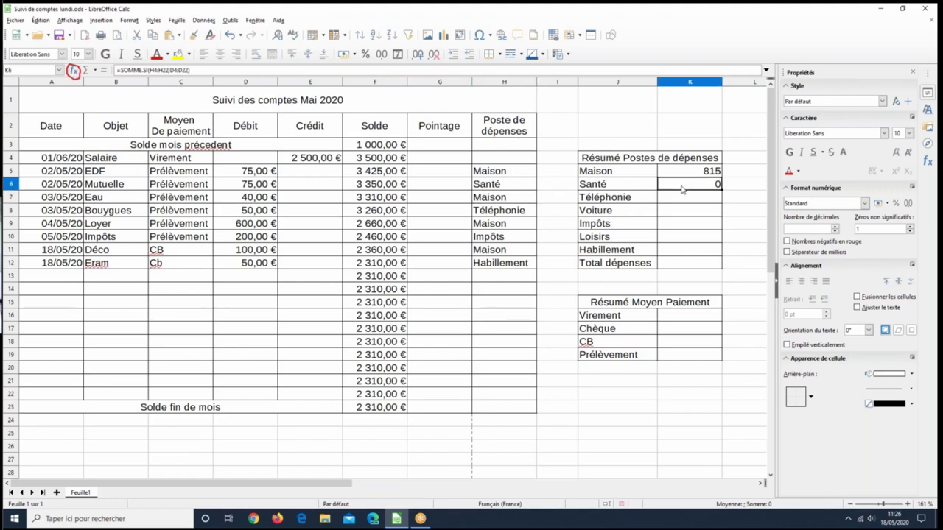
key(Delete)
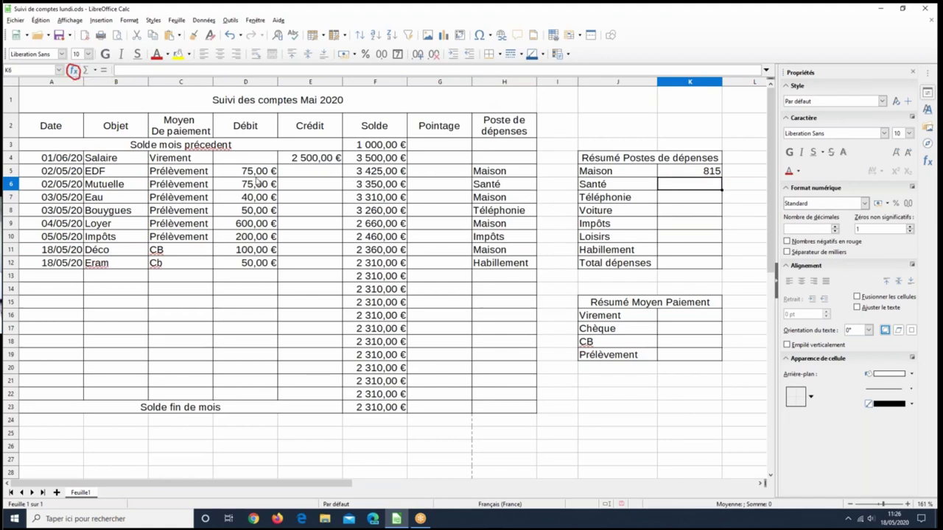
click(496, 190)
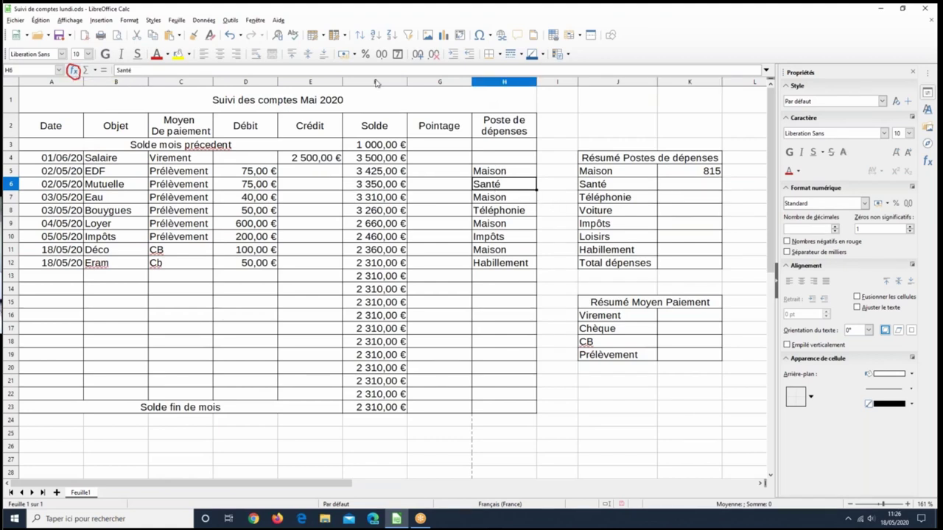
click(156, 70)
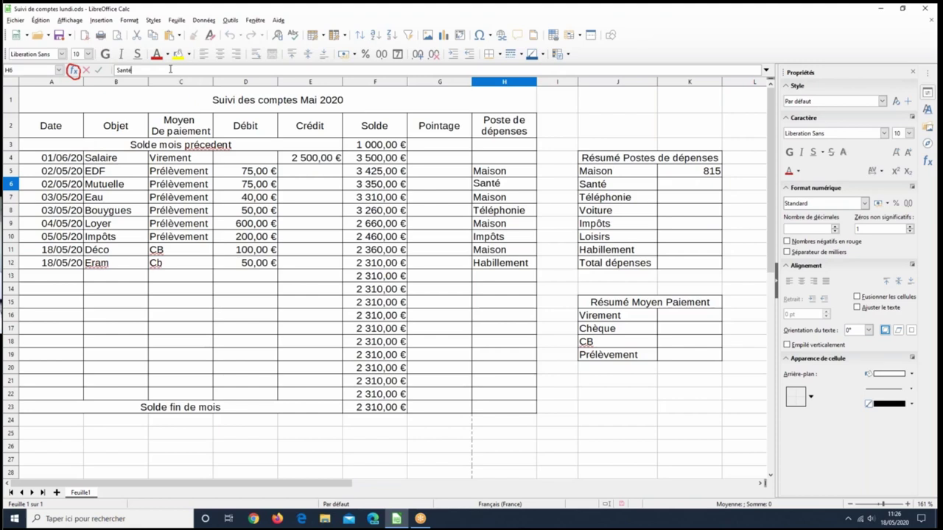
click(611, 186)
key(F2)
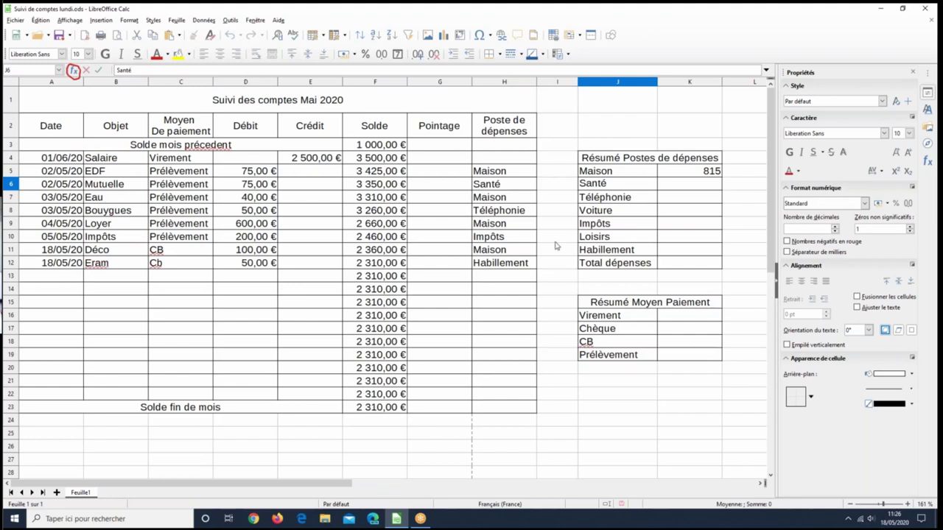
click(674, 184)
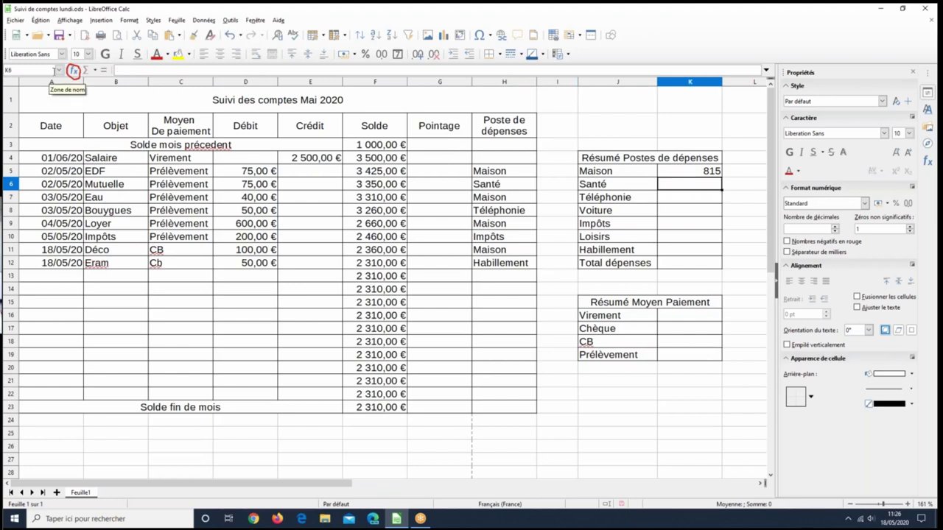
click(74, 71)
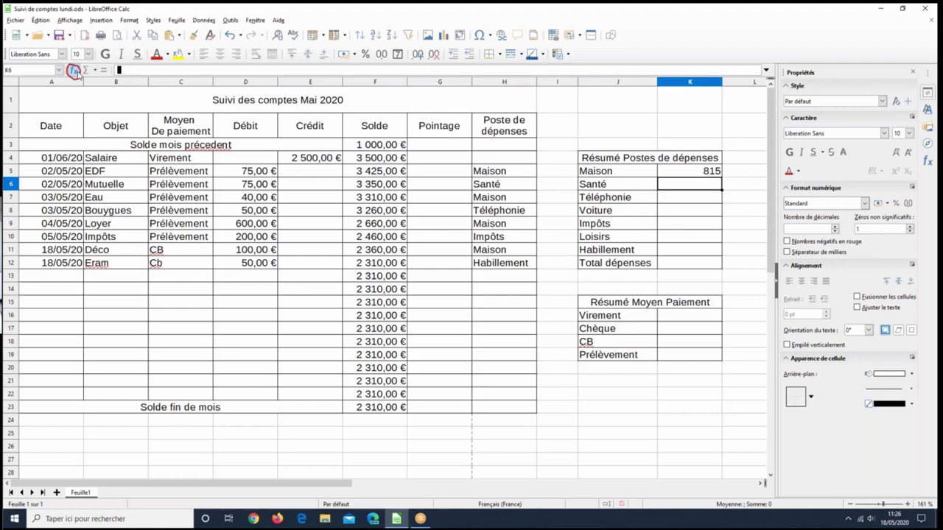
text(somme)
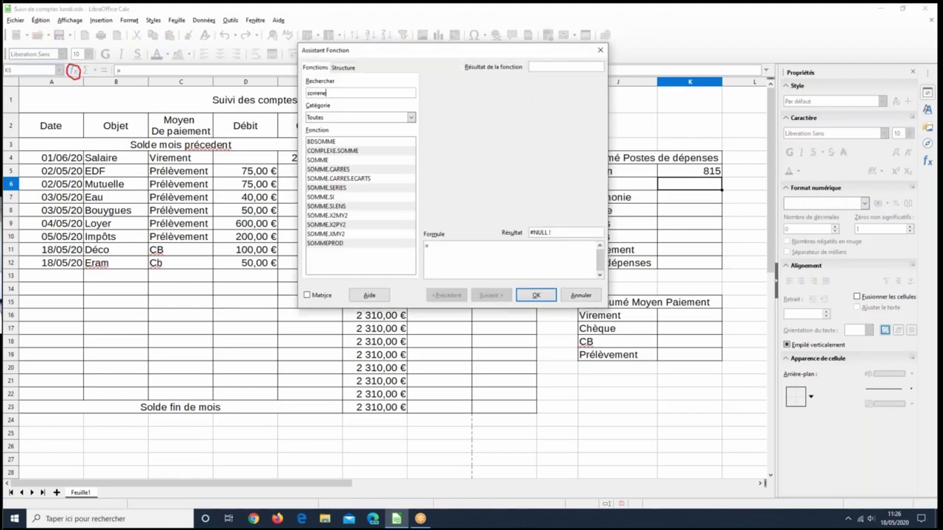
click(324, 198)
click(539, 296)
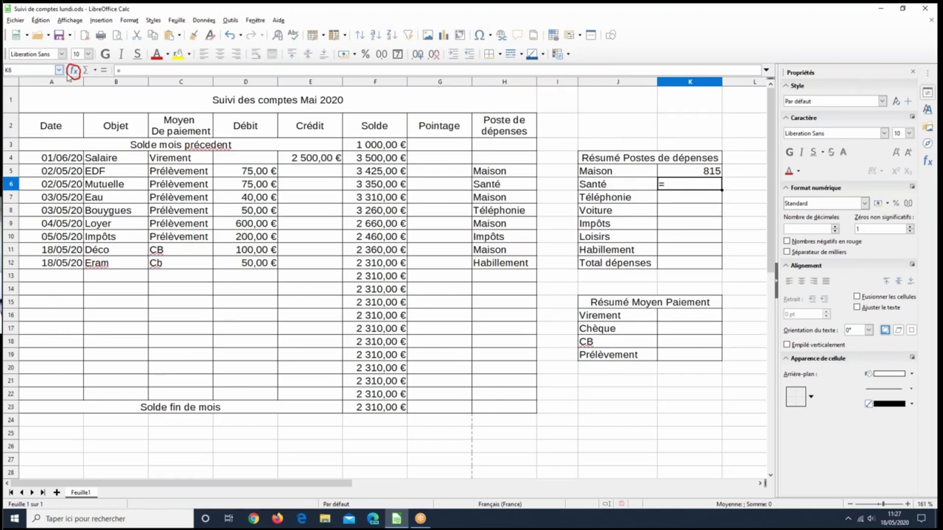
Start a SOMME.SI formula for Santé in K6 with the function wizard.
key(ctrl+F2)
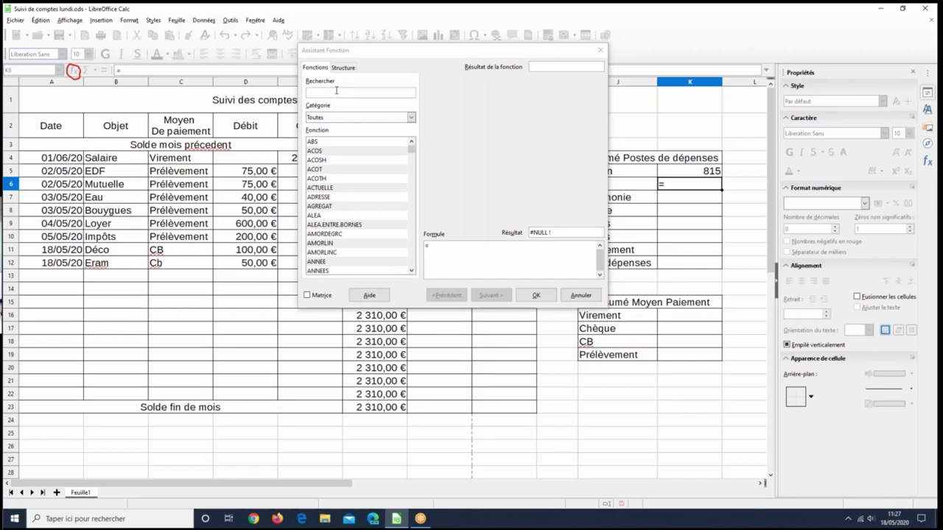
text(som)
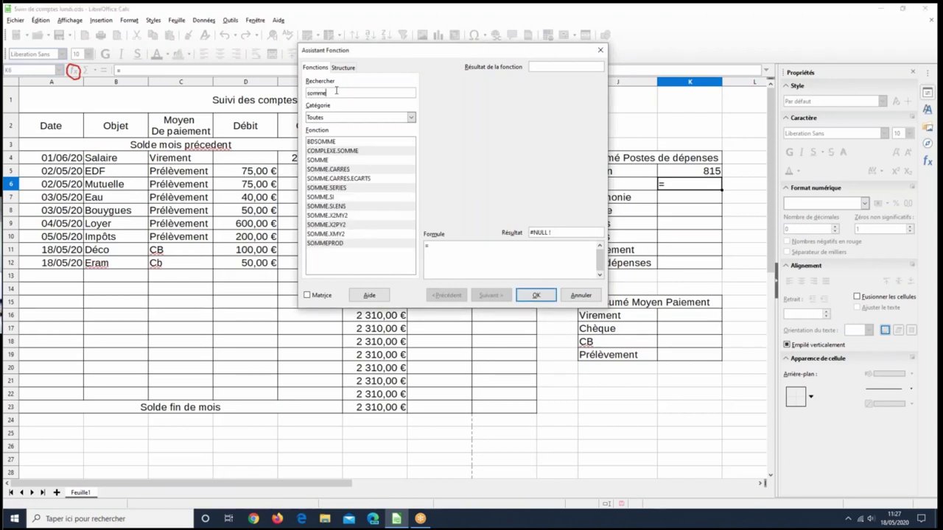
text(me)
click(331, 198)
click(496, 297)
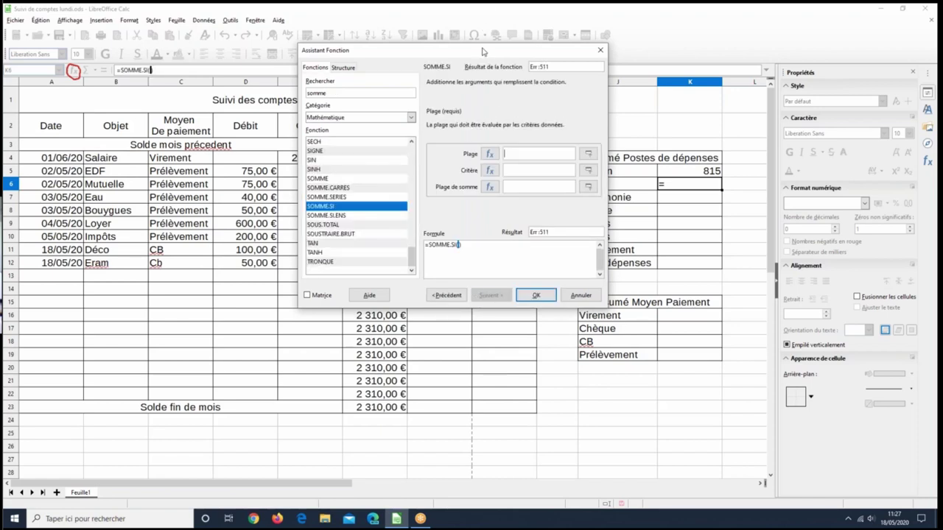
Set the SOMME.SI Plage to the Poste de dépenses cells H4:H22 and the Critère to the Santé label in J6.
drag(462, 100, 624, 282)
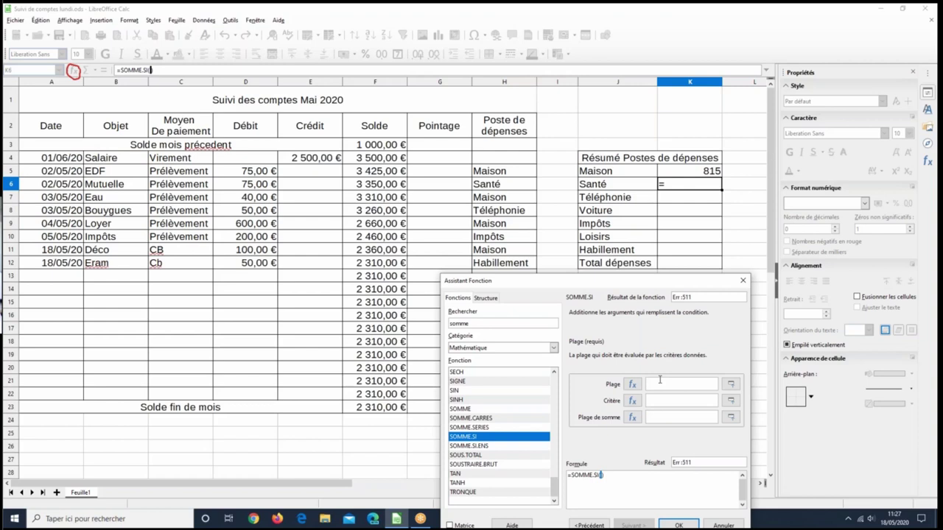
drag(498, 164, 489, 400)
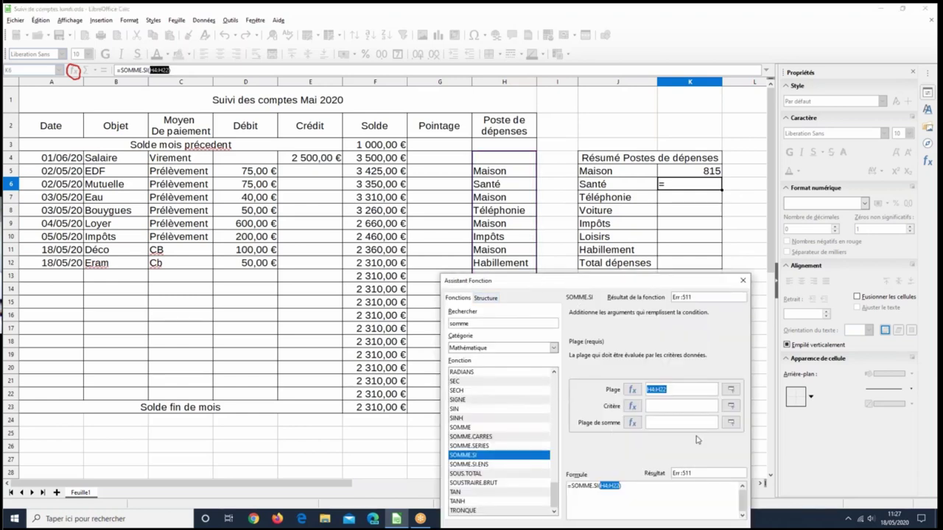
click(687, 405)
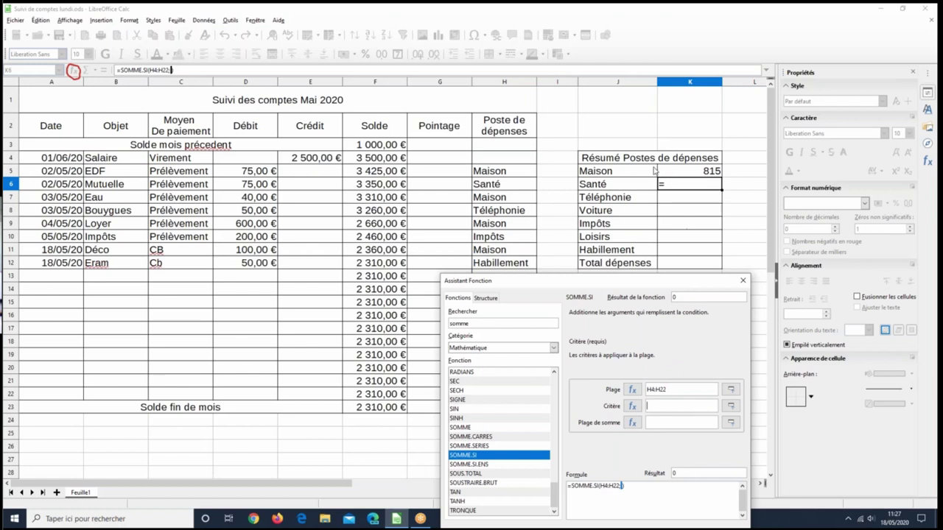
click(593, 190)
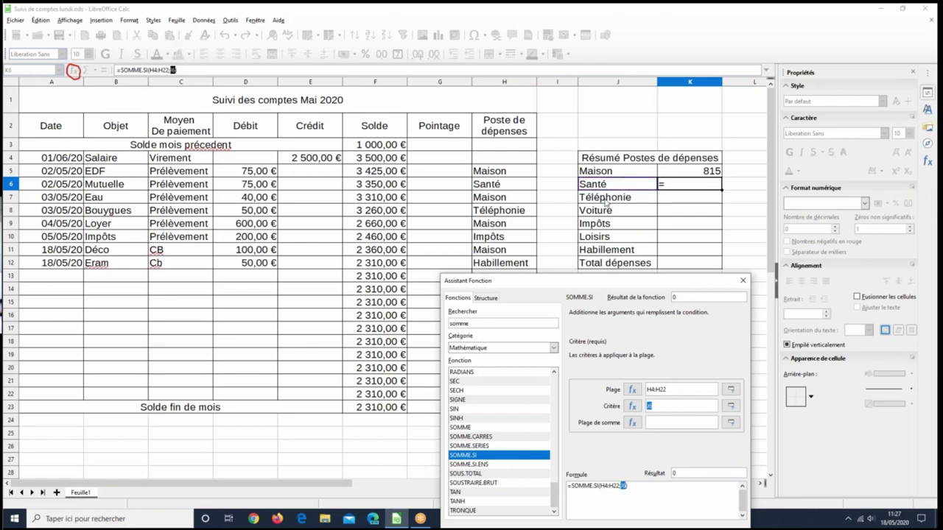
Set the Plage de somme to the Débit cells D4:D22 and validate the Santé formula in K6.
click(658, 423)
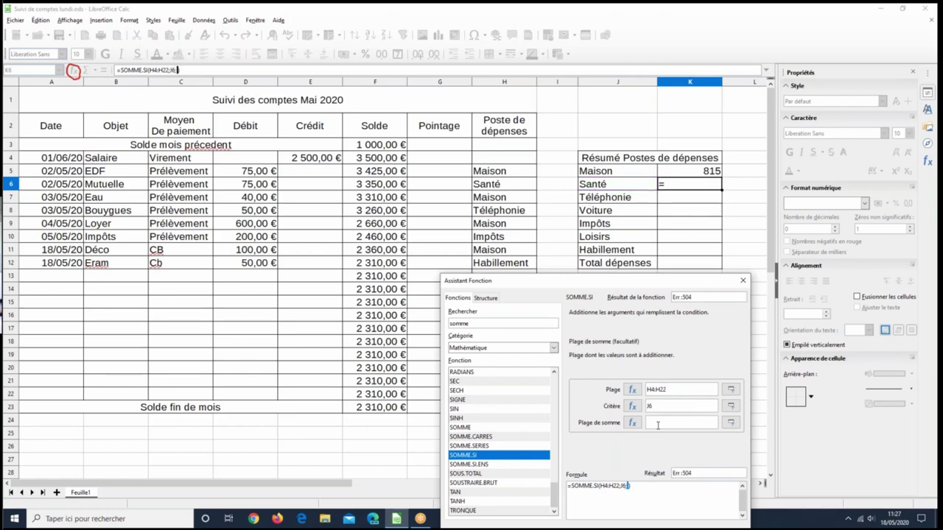
click(253, 171)
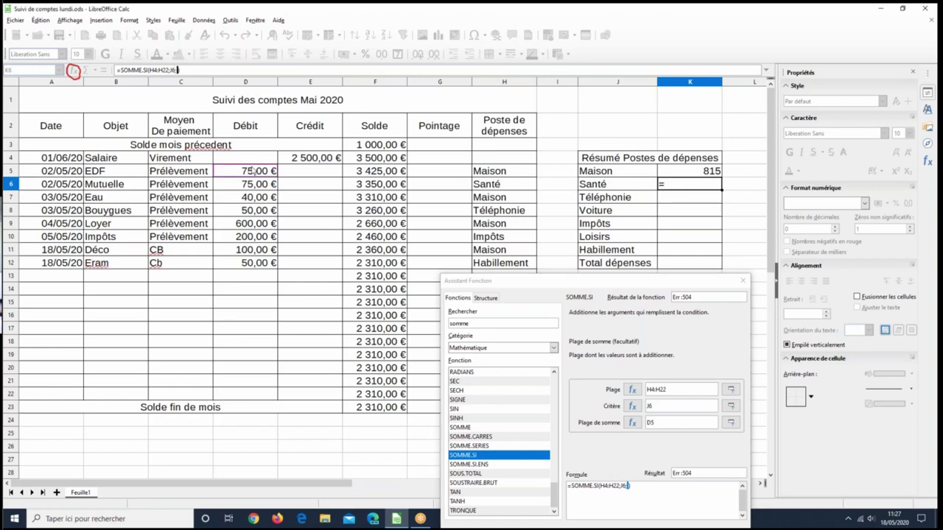
drag(252, 157, 249, 400)
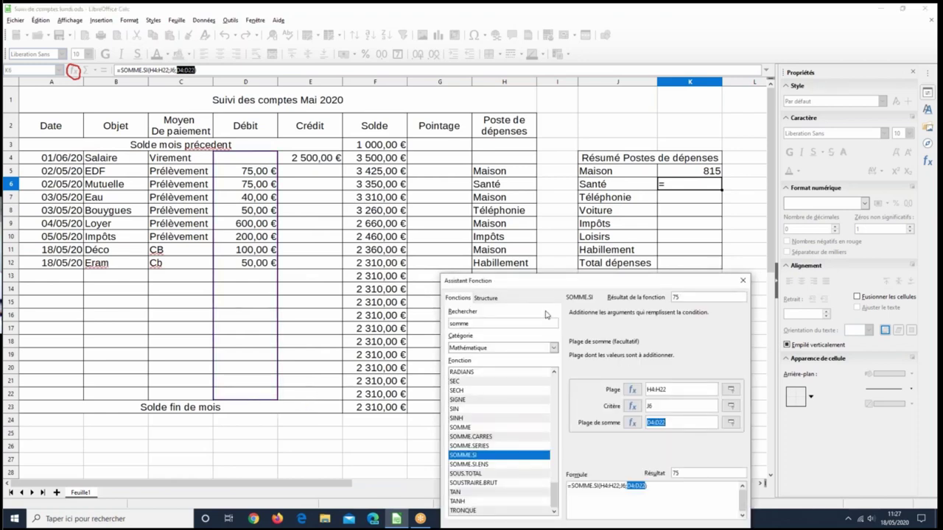
drag(582, 281, 413, 77)
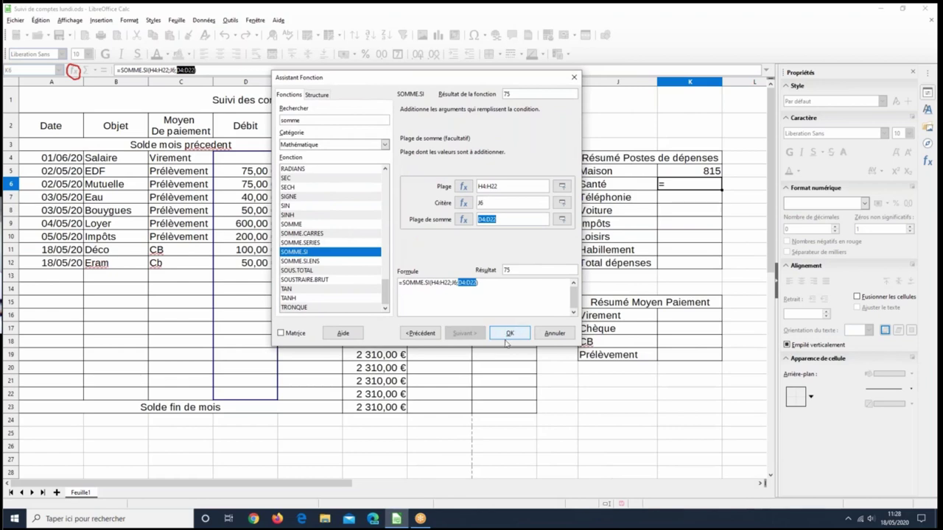
click(511, 335)
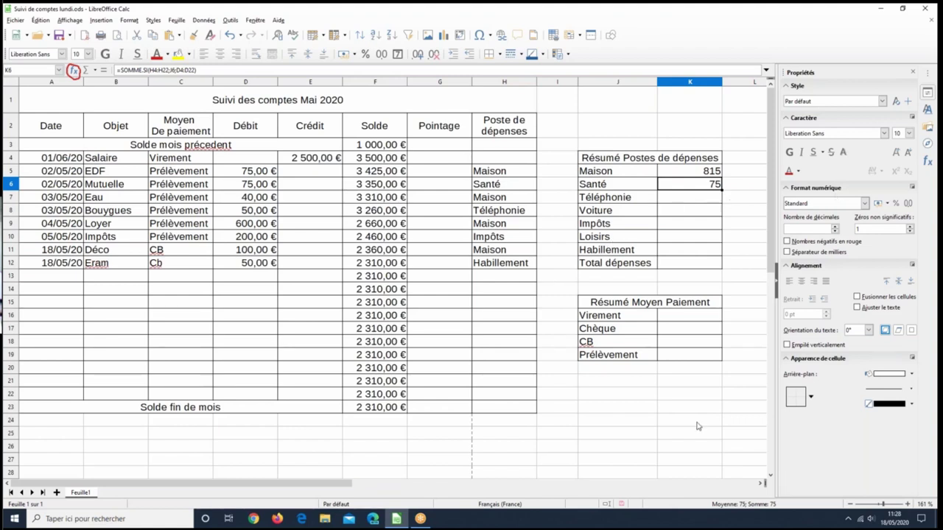
click(644, 408)
Start a SOMME.SI formula for Téléphonie in K7 with the function wizard.
click(683, 197)
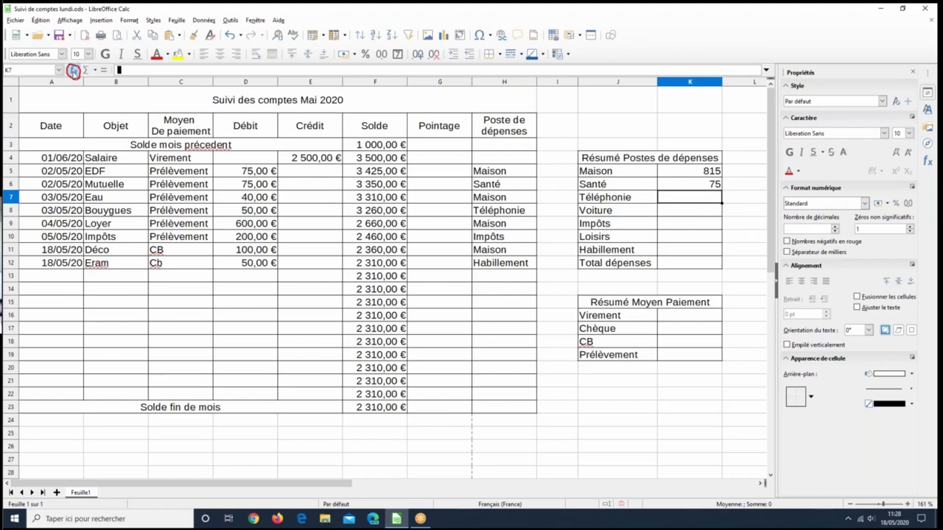
click(74, 70)
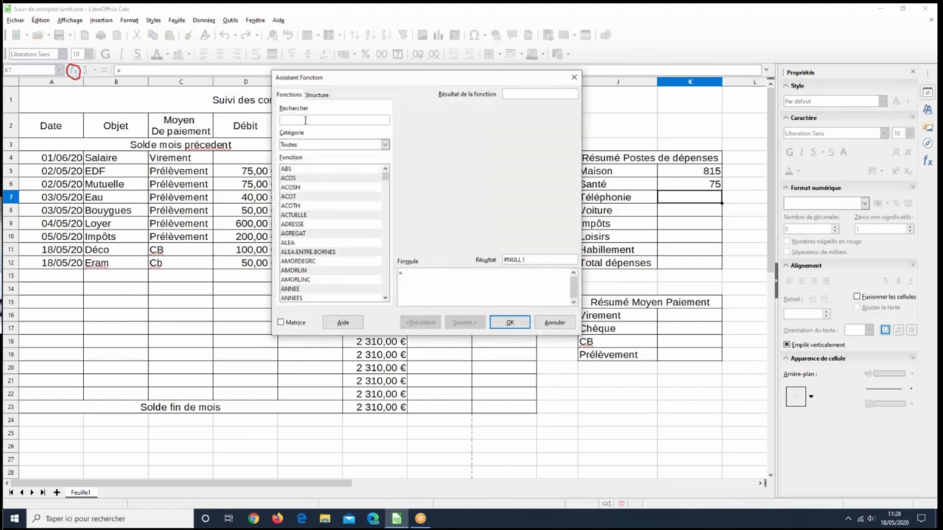
text(somme)
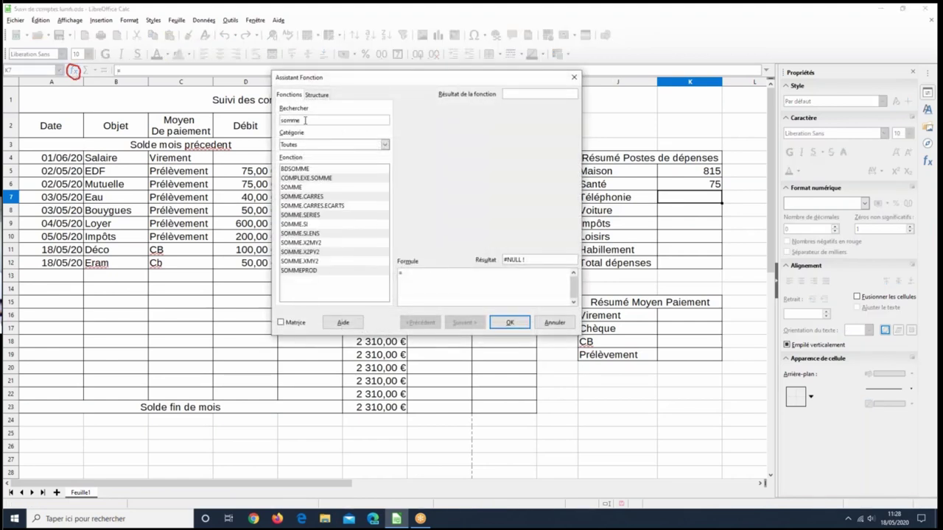
click(310, 224)
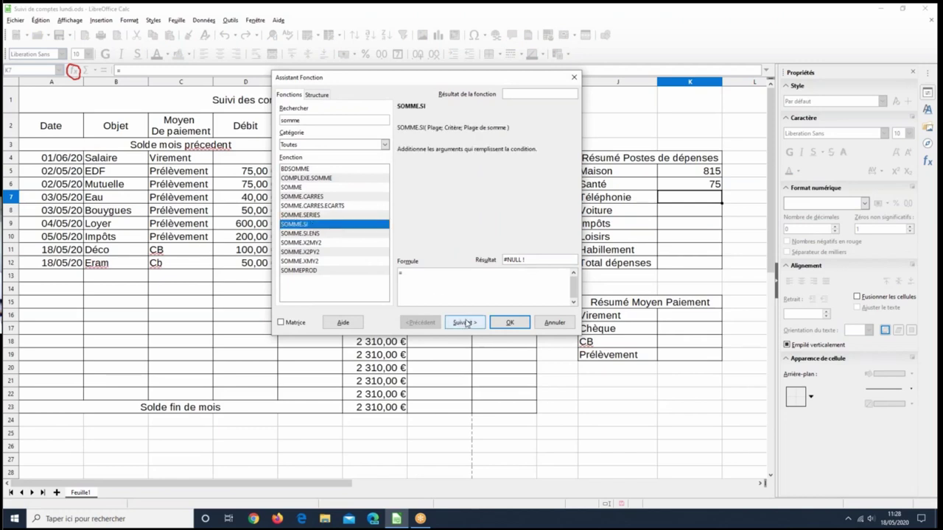
click(466, 324)
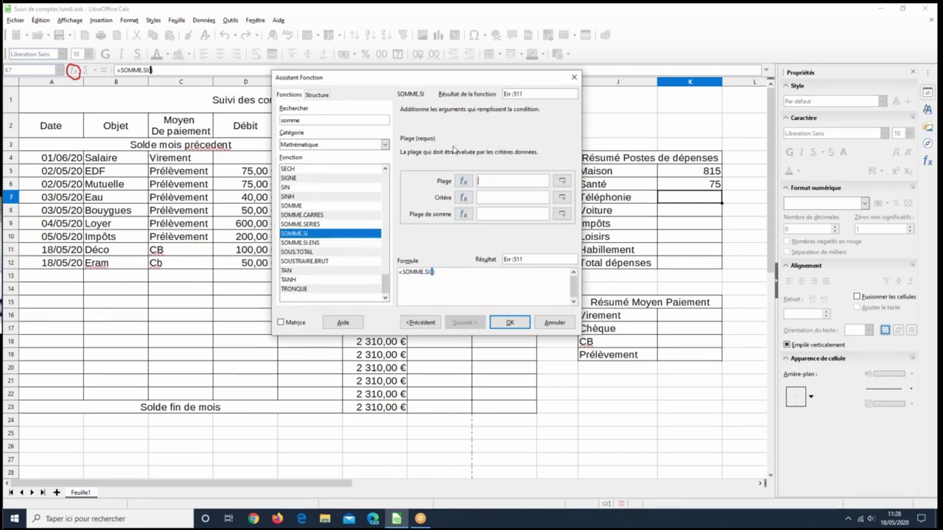
Set the Plage of the K7 formula to H4:H22 and its Critère to the Téléphonie label in J7.
drag(511, 82, 393, 361)
drag(495, 333, 779, 217)
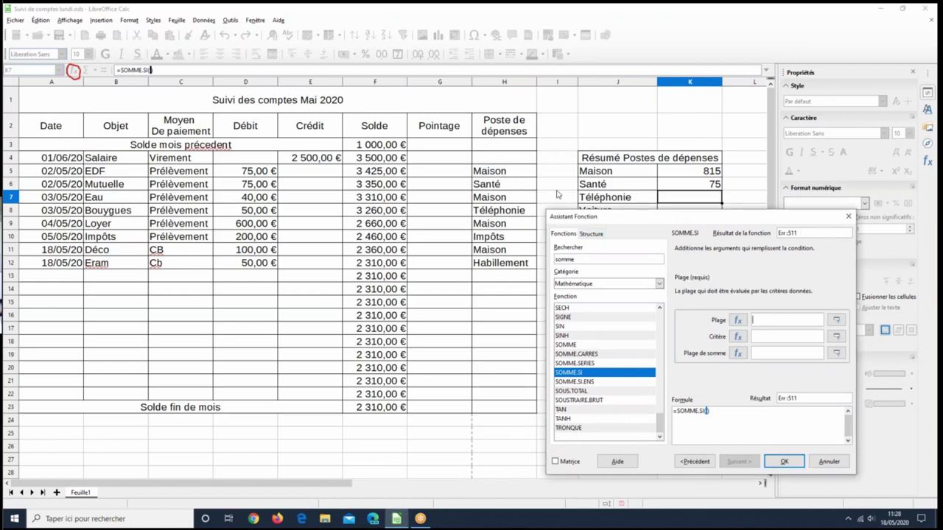
drag(504, 159, 488, 400)
key(Tab)
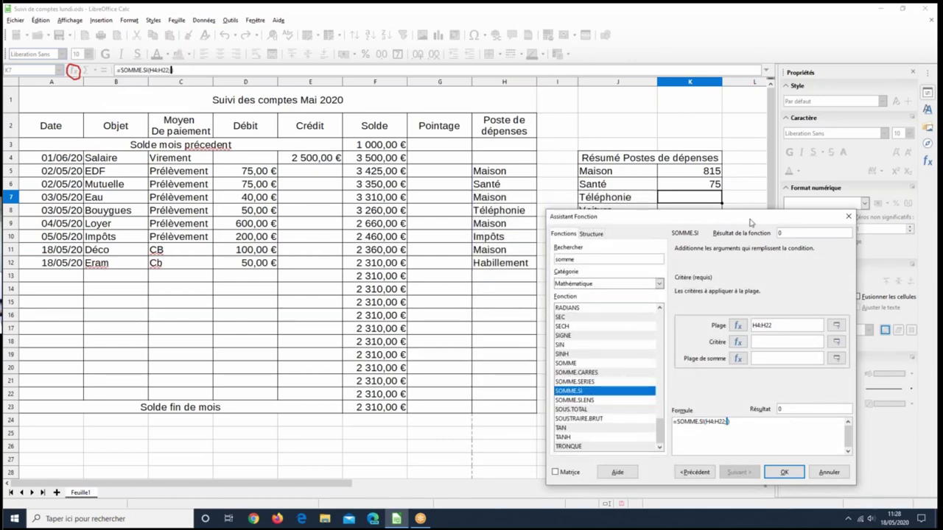
click(605, 194)
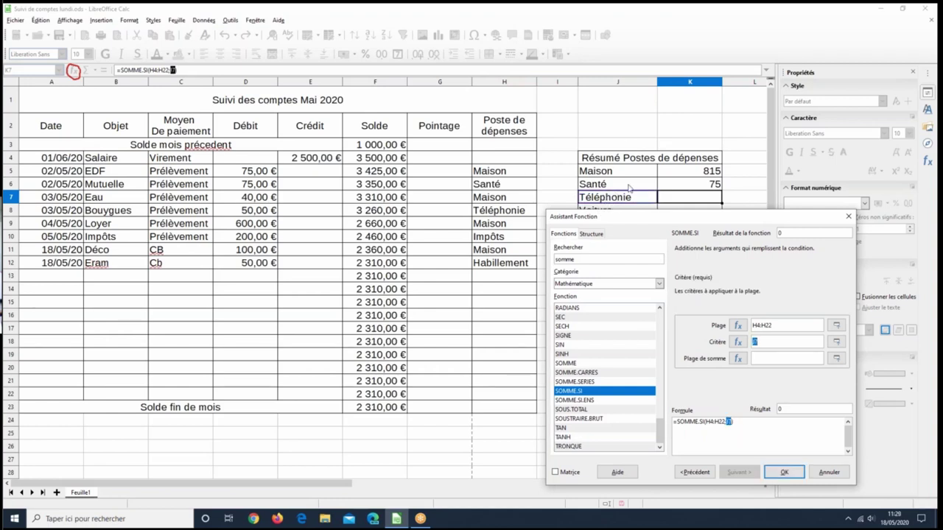
Set the Plage de somme to the Débit cells D4:D22 and validate the Téléphonie formula in K7.
click(770, 359)
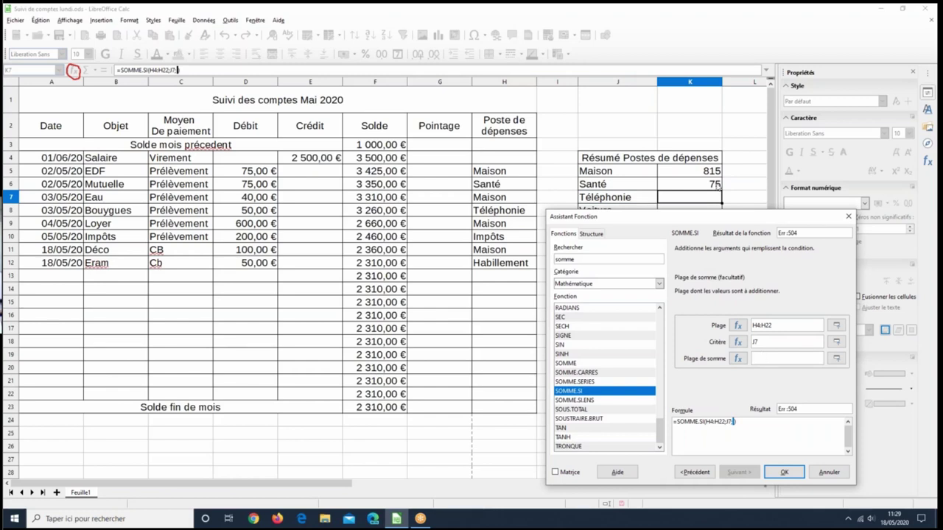
drag(268, 162, 278, 399)
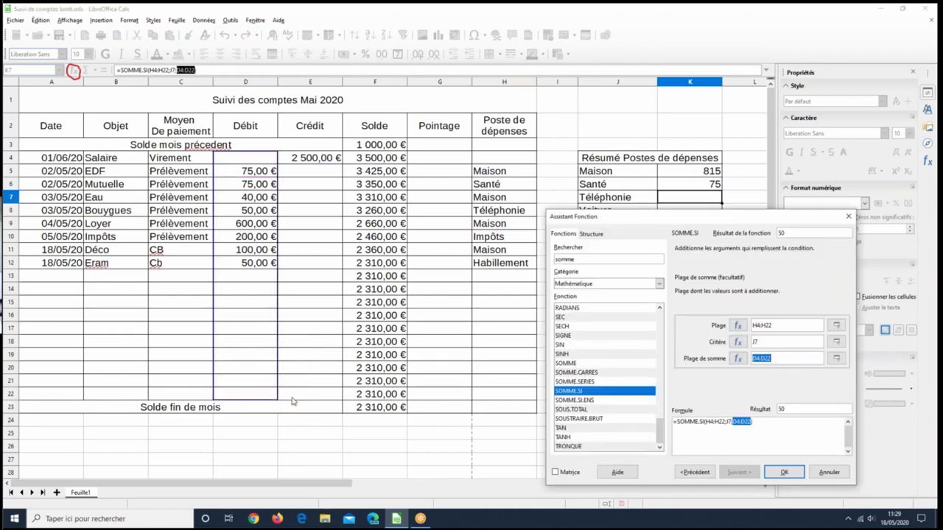
click(786, 473)
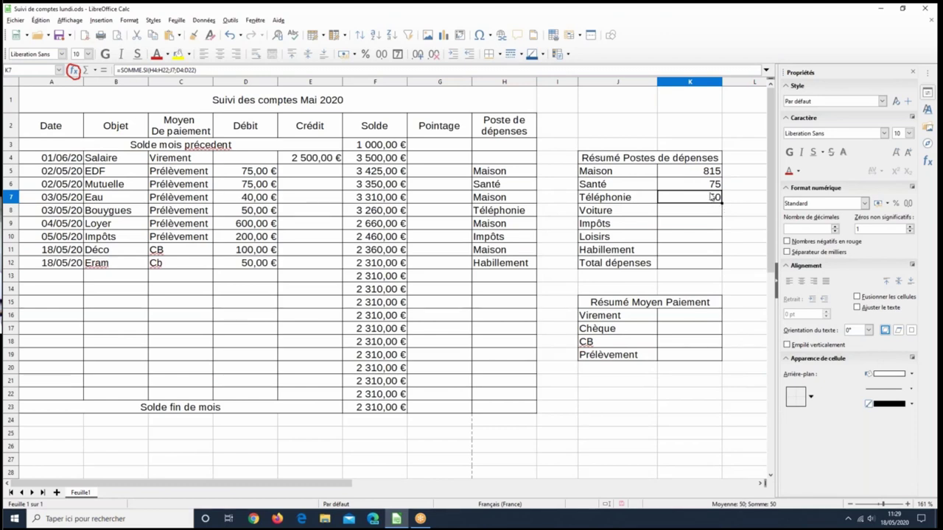
Copy the Téléphonie formula from K7 down to K11 and compare the formulas in K8 and K7.
drag(722, 203, 713, 258)
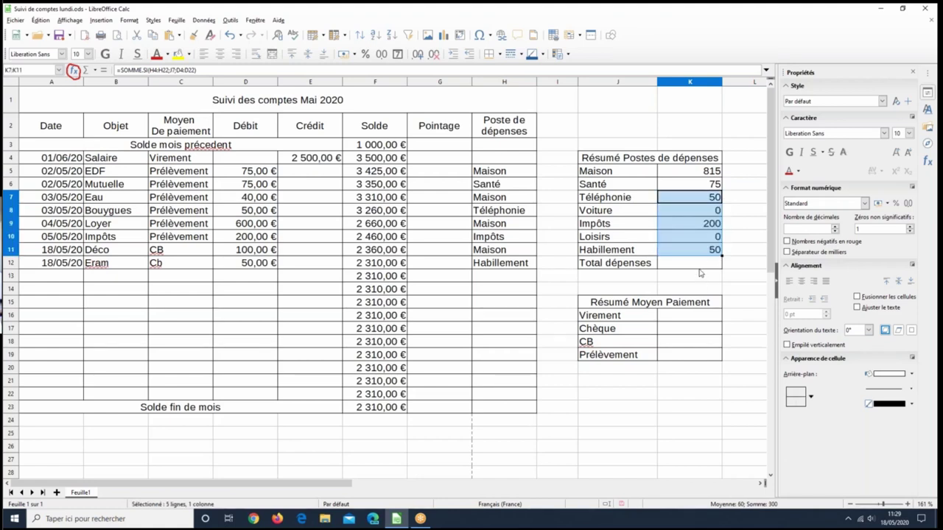
click(693, 213)
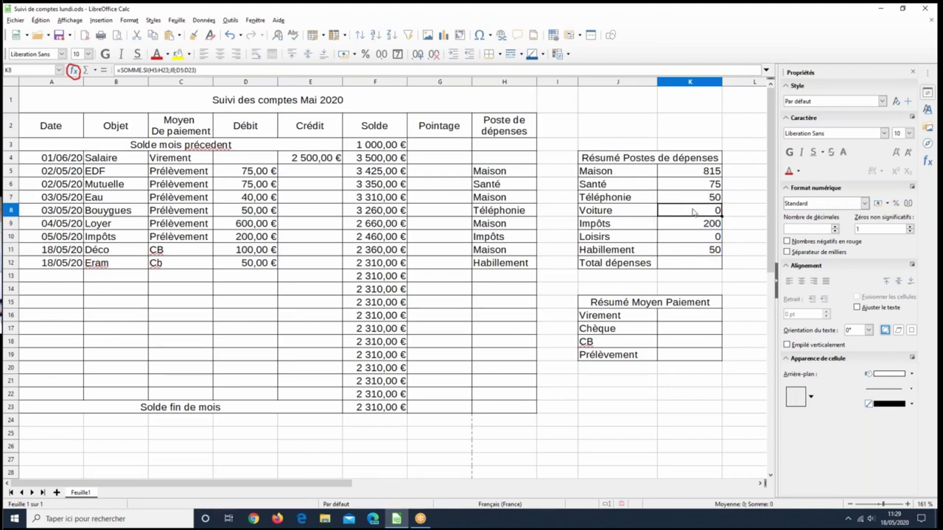
click(704, 199)
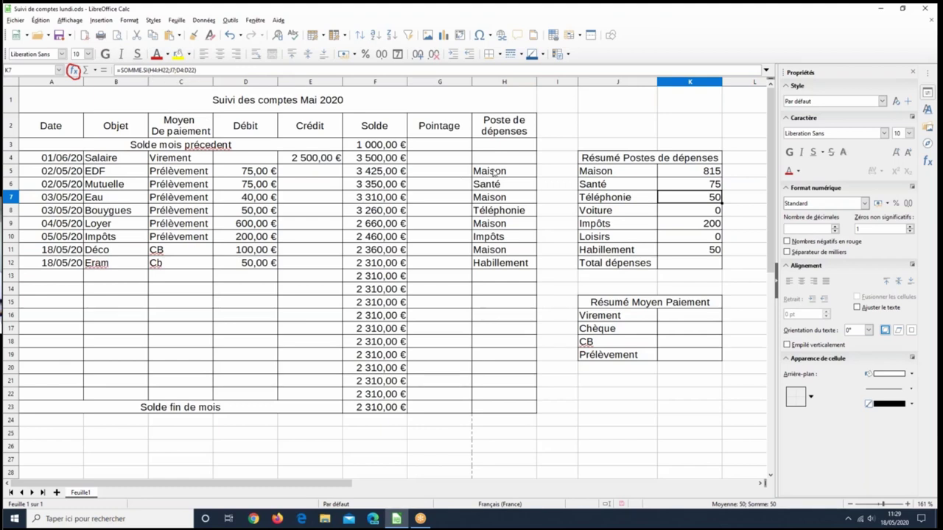
Check the Poste de dépenses range H4:H22 against the ranges used by the copied formulas in K8 and K9.
drag(489, 156, 492, 223)
drag(490, 305, 493, 396)
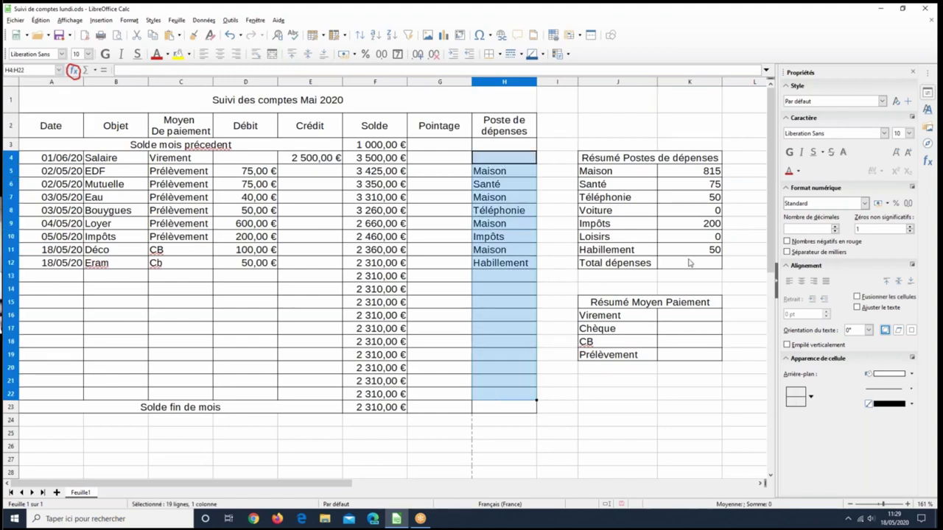
click(635, 413)
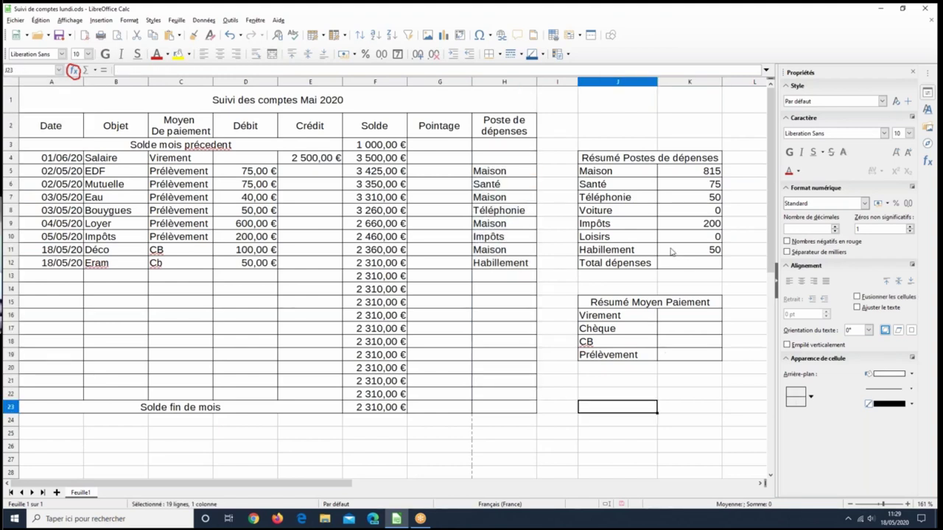
click(704, 214)
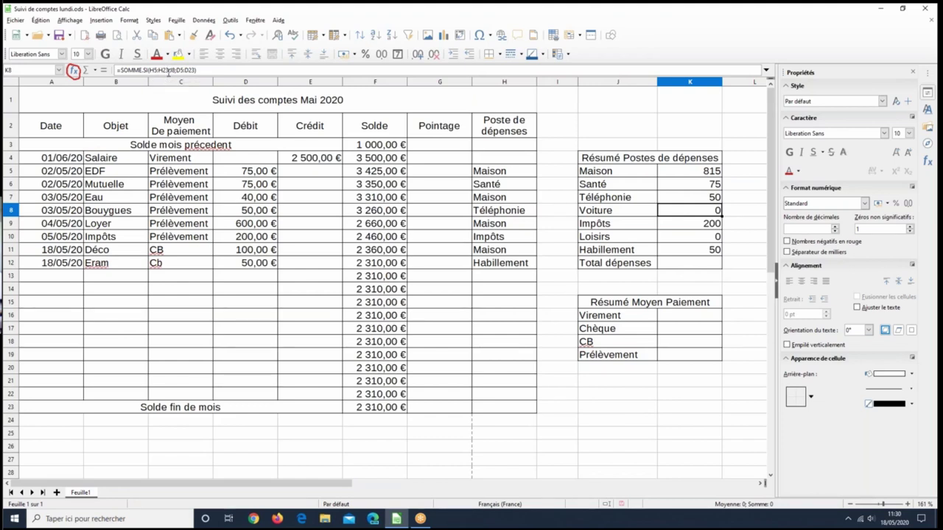
click(677, 225)
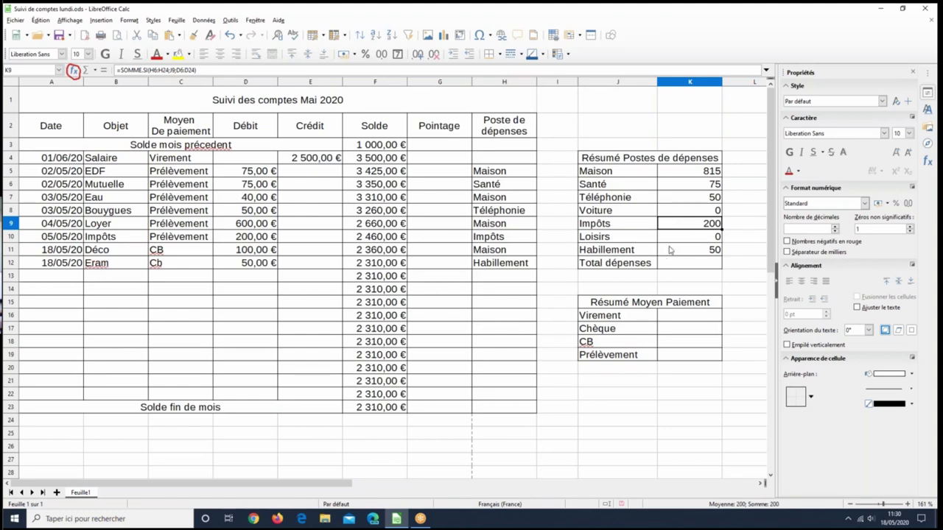
Clear the copied formulas from K8:K11 and return to the Voiture total cell K8.
drag(690, 212, 686, 259)
key(Delete)
click(676, 212)
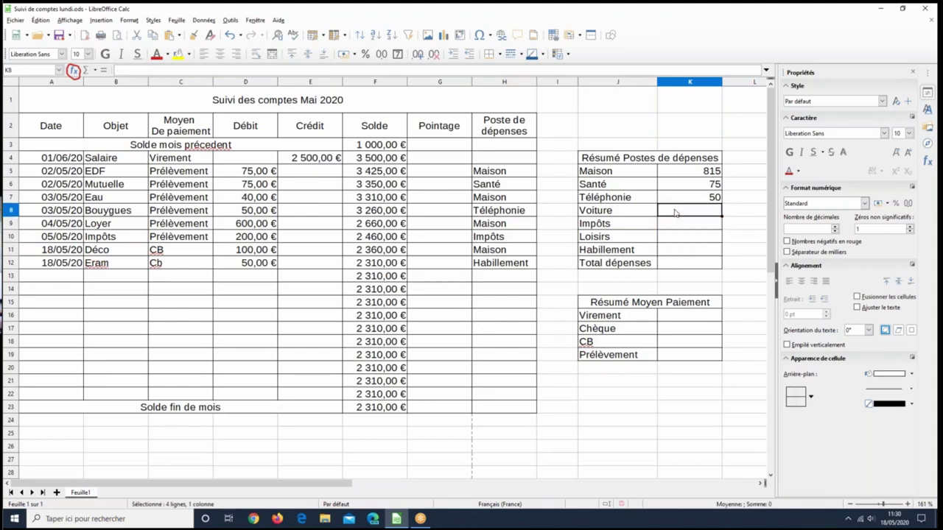
Start a SOMME.SI function for the Voiture total in K8 using the function wizard.
double_click(675, 212)
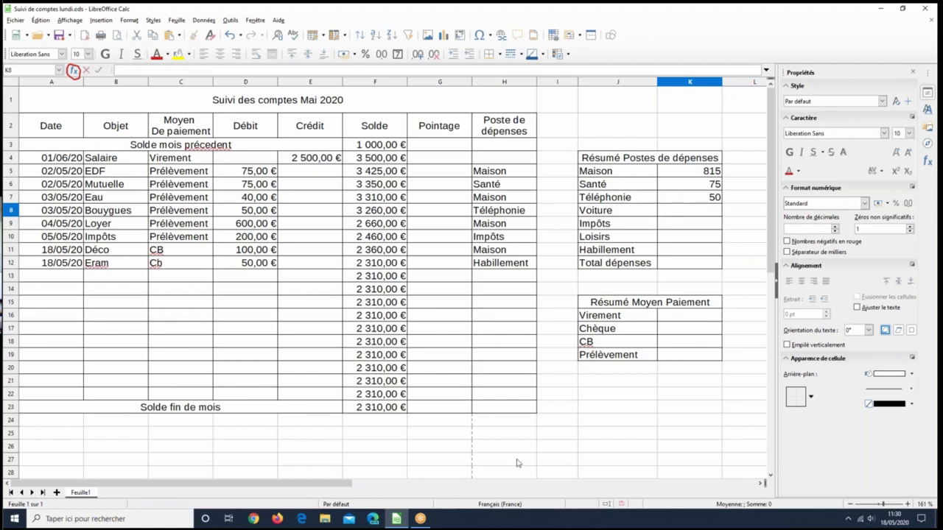
click(671, 383)
click(672, 212)
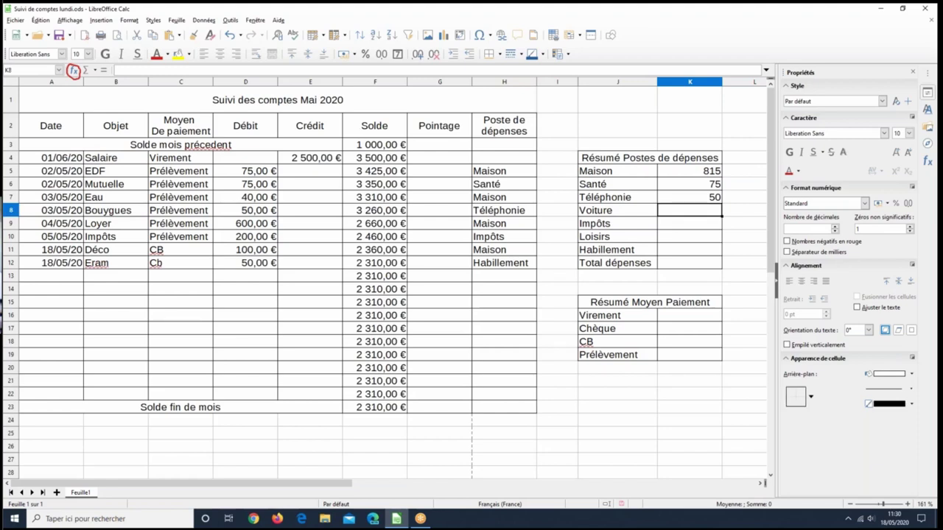
click(73, 70)
text(somm)
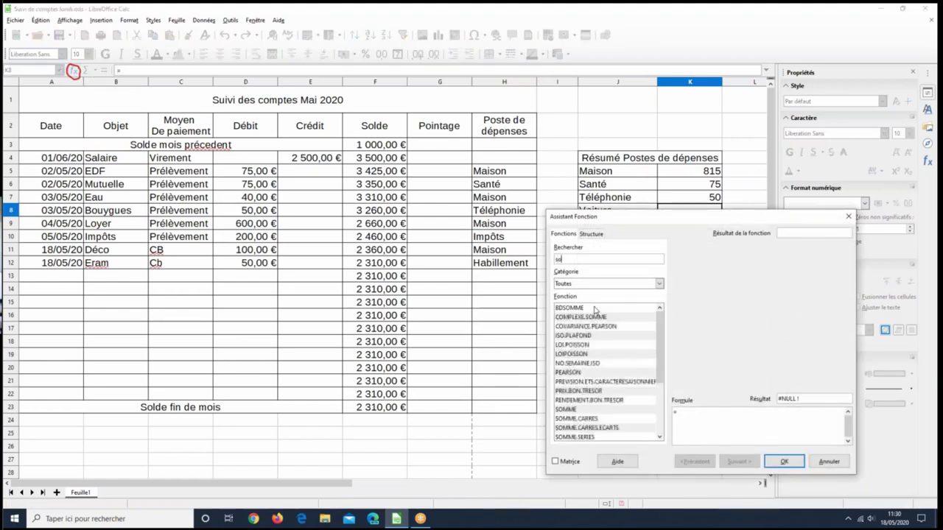
click(580, 364)
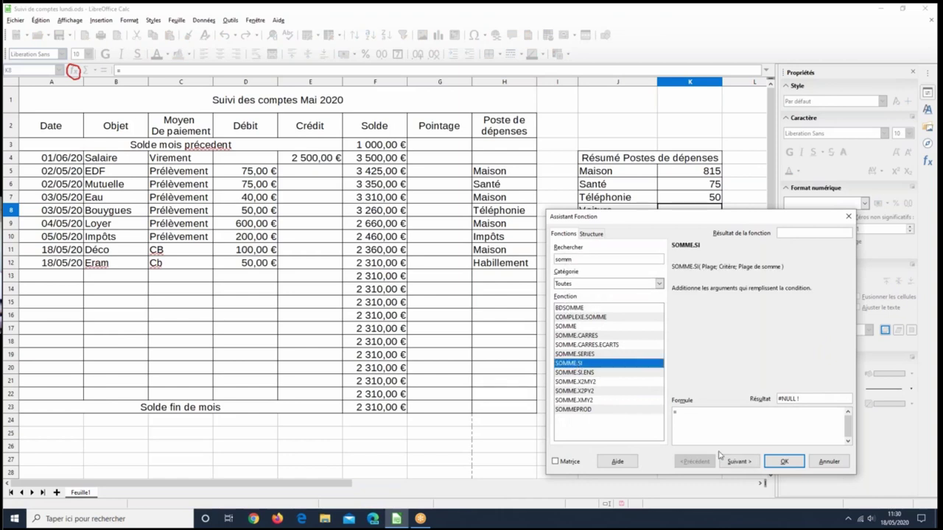
click(736, 462)
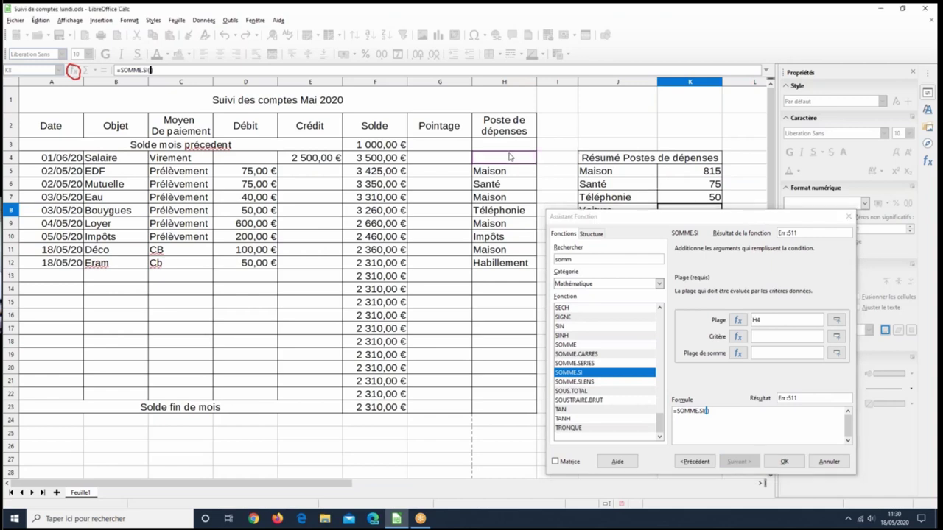
Set the Plage argument to the Poste de dépenses cells as the absolute range $H$4:$H$22.
drag(509, 159, 498, 396)
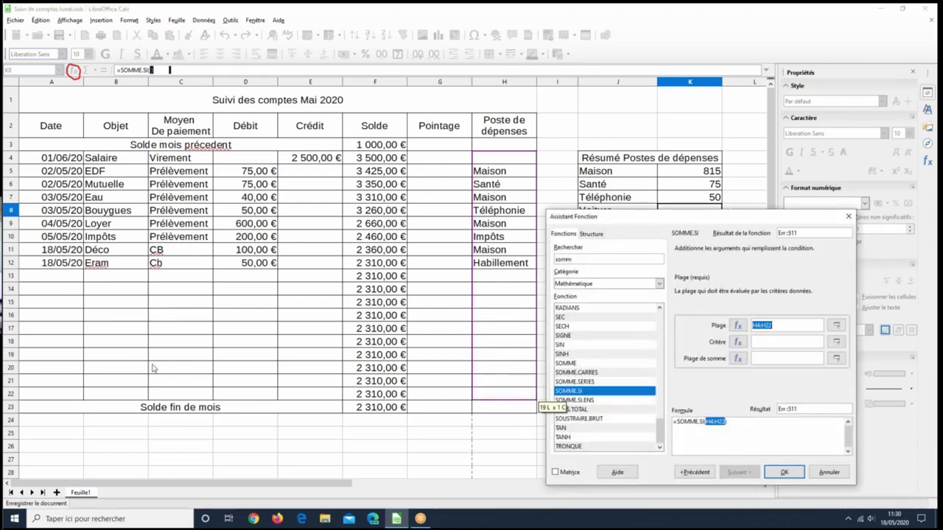
click(770, 343)
click(781, 324)
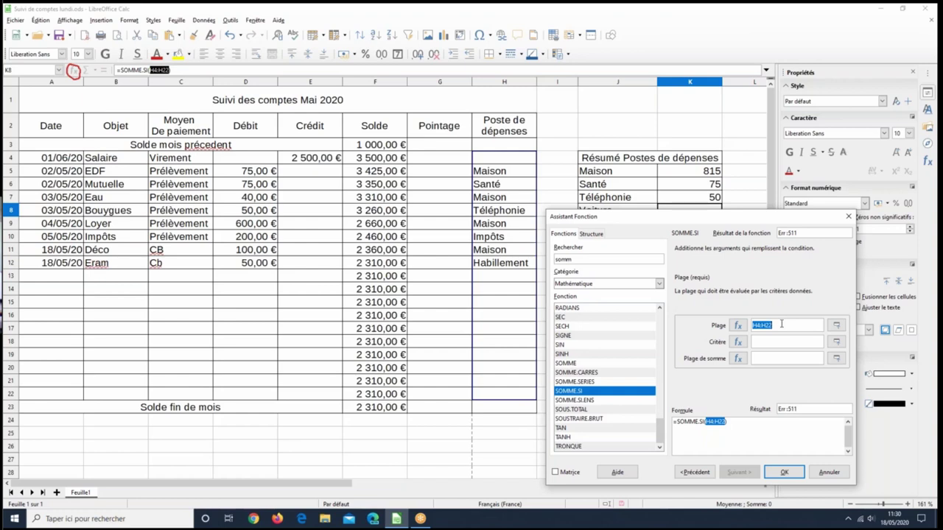
click(775, 325)
double_click(775, 325)
click(766, 325)
text($H)
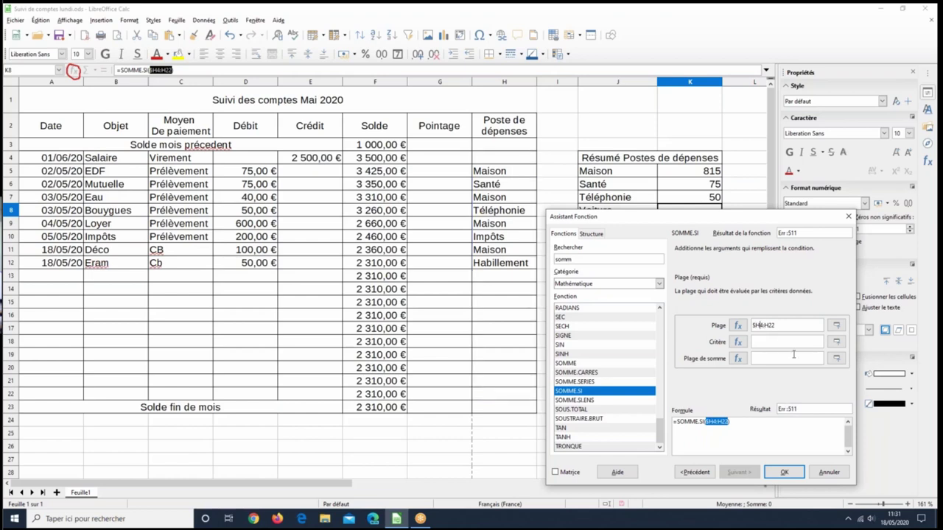
text($)
text($)
key(Right)
text($)
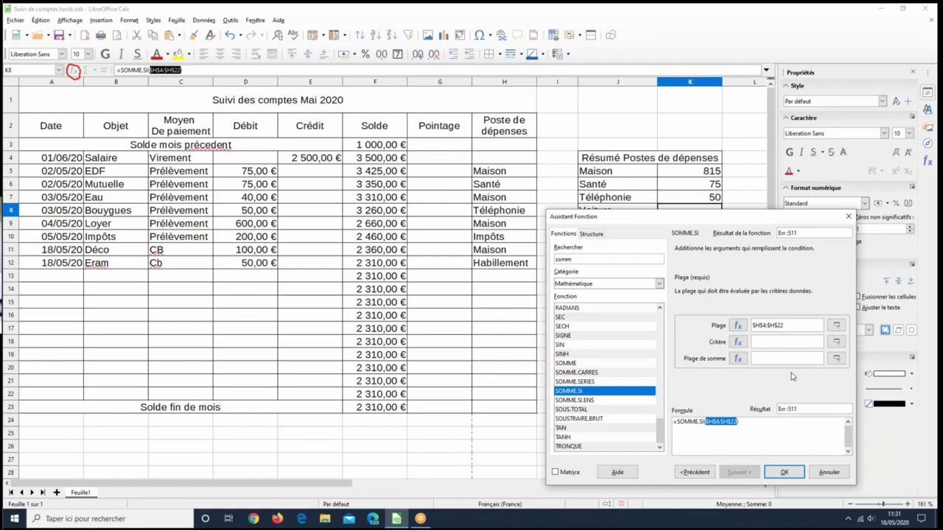
Set the Critère argument to the Voiture label cell J8.
click(760, 342)
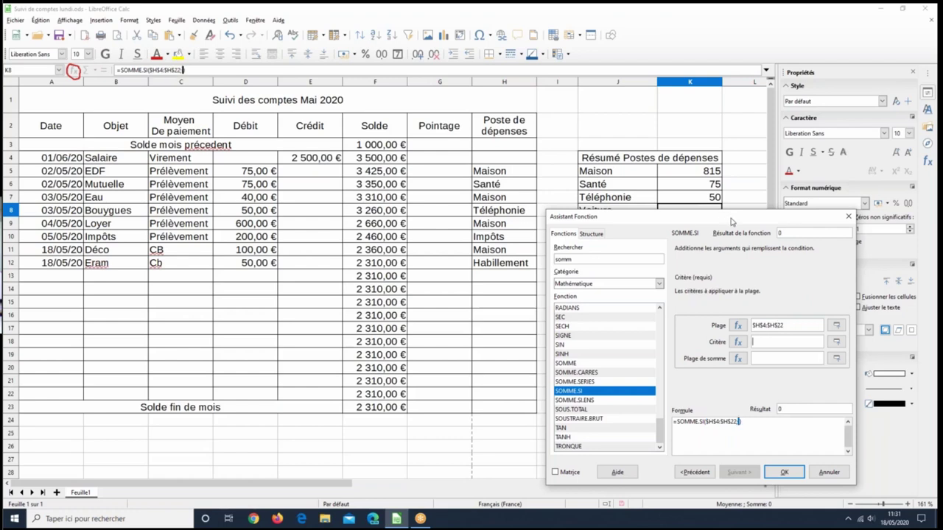
drag(728, 221, 437, 156)
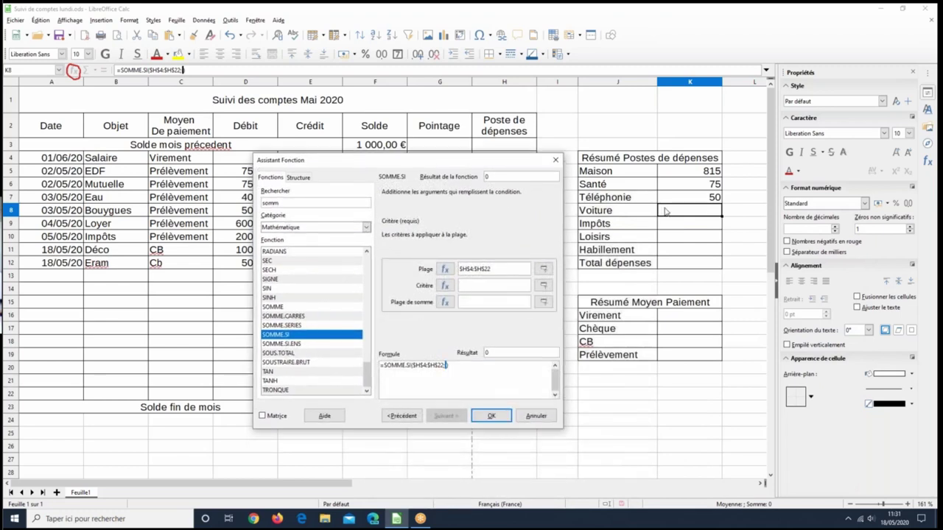
drag(442, 160, 456, 264)
click(600, 214)
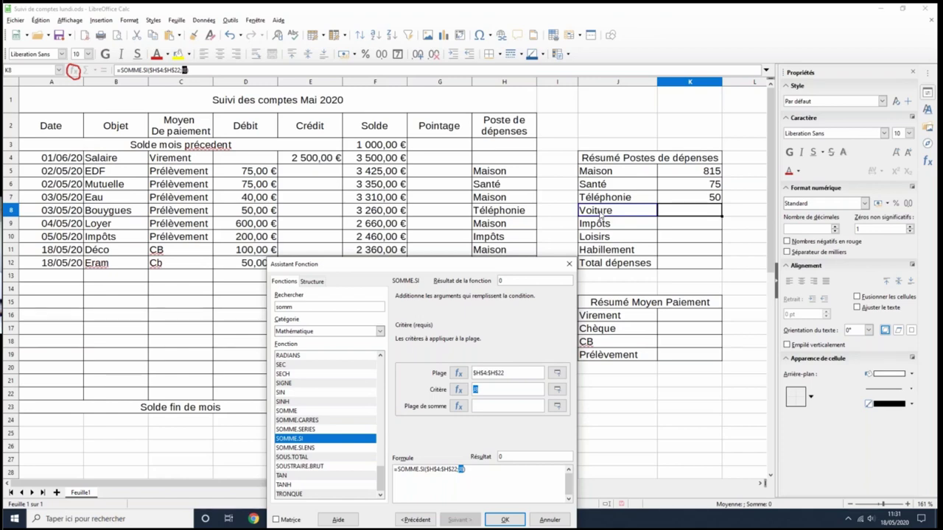
Set the Plage de somme to the Débit cells as the absolute range $D$4:$D$22 and validate the Voiture formula.
click(513, 407)
drag(561, 269, 806, 241)
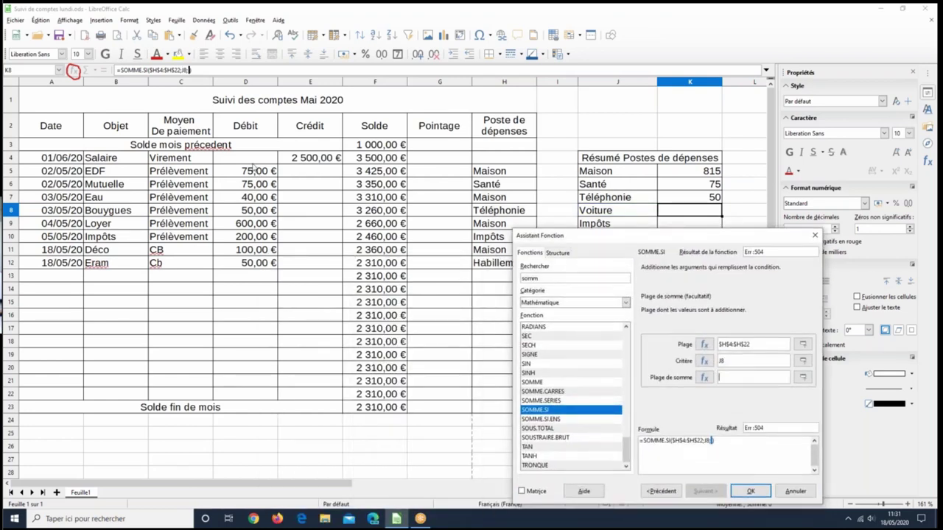
drag(250, 158, 237, 399)
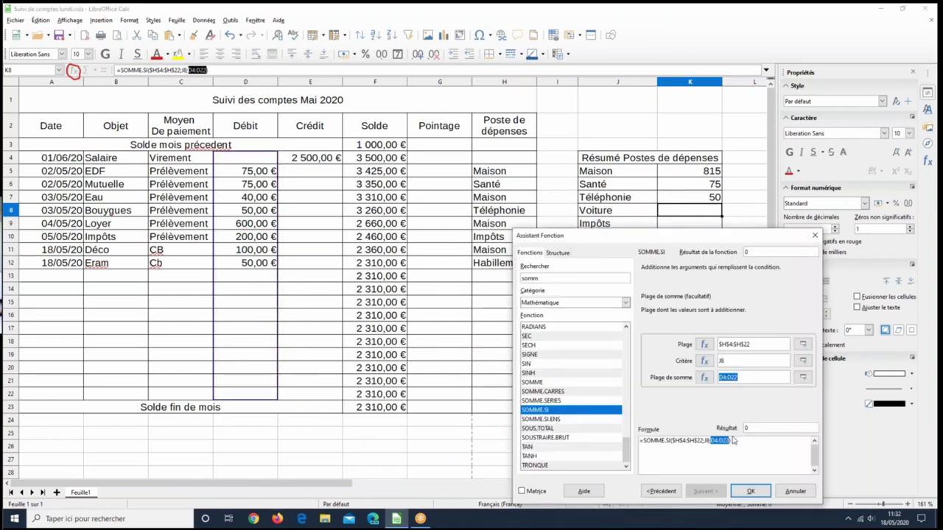
click(721, 378)
text($)
click(728, 379)
text($)
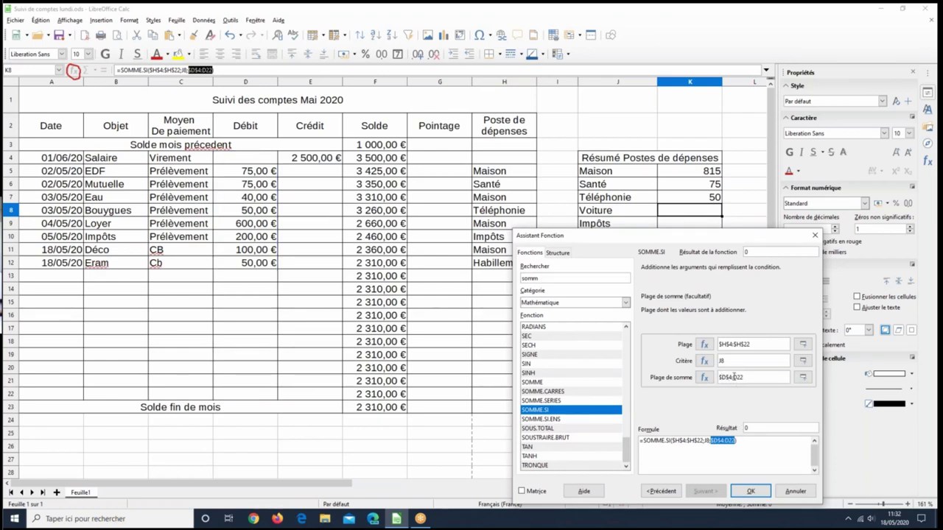
click(735, 377)
text($D$)
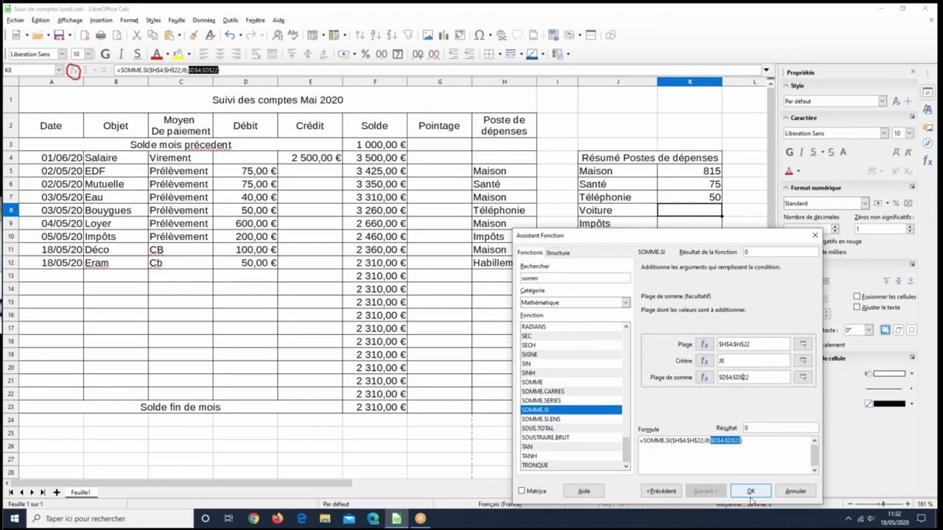
click(751, 498)
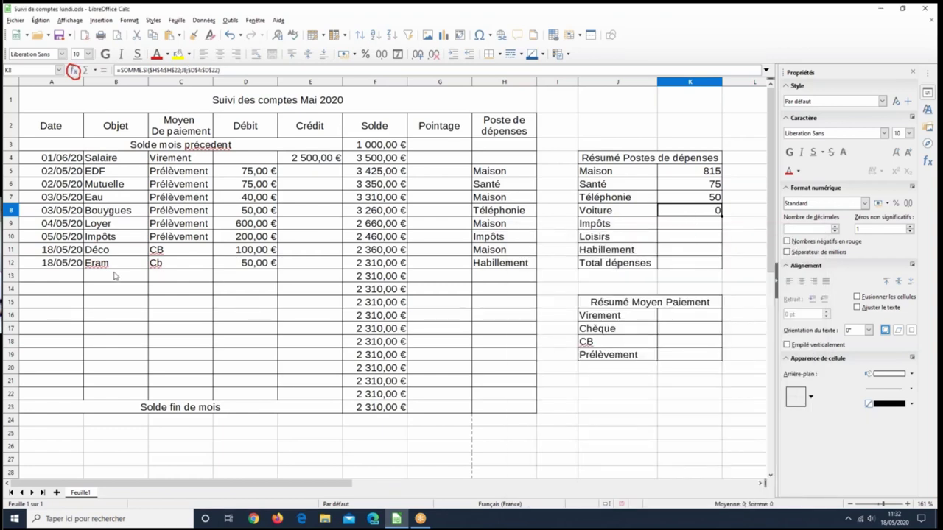
Add a test expense in row 13 with a Débit of 150 and the Poste de dépenses "voiture".
click(485, 283)
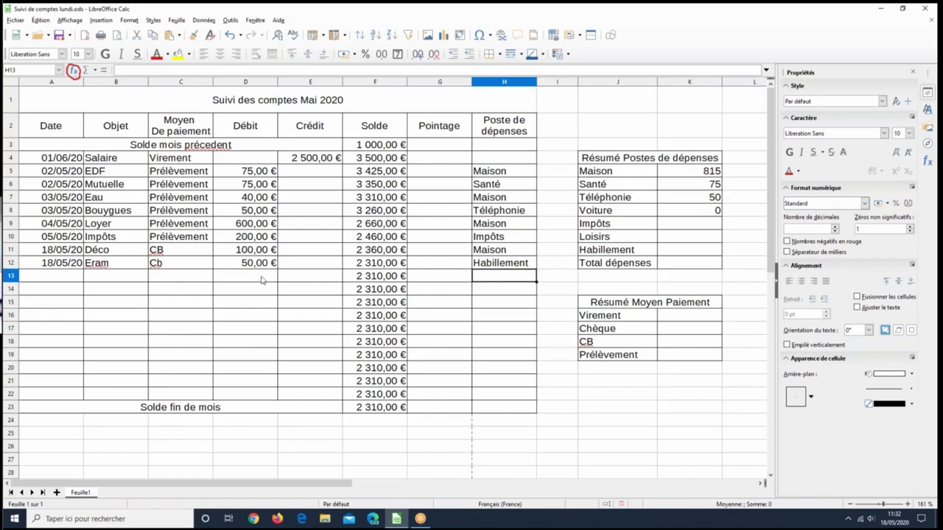
key(Left)
key(Left)
key(Left)
key(Left)
text(150)
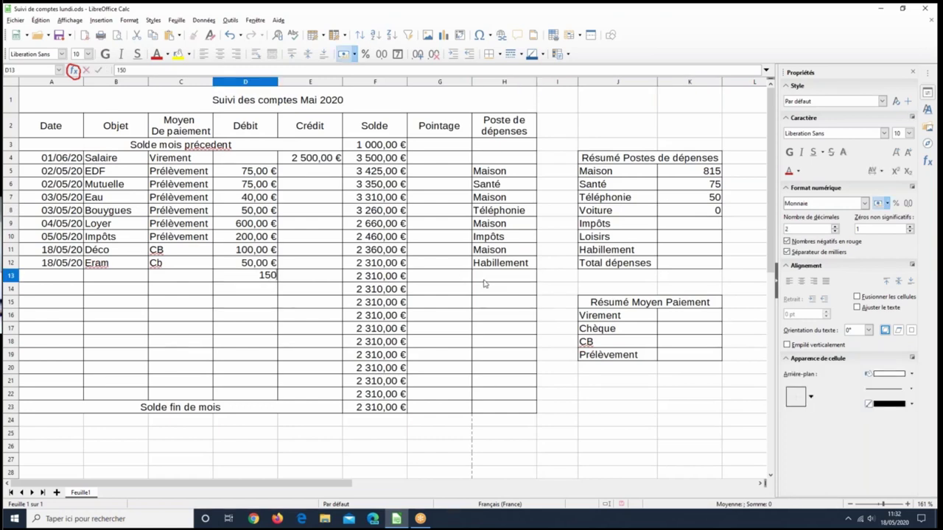
click(486, 283)
text(v)
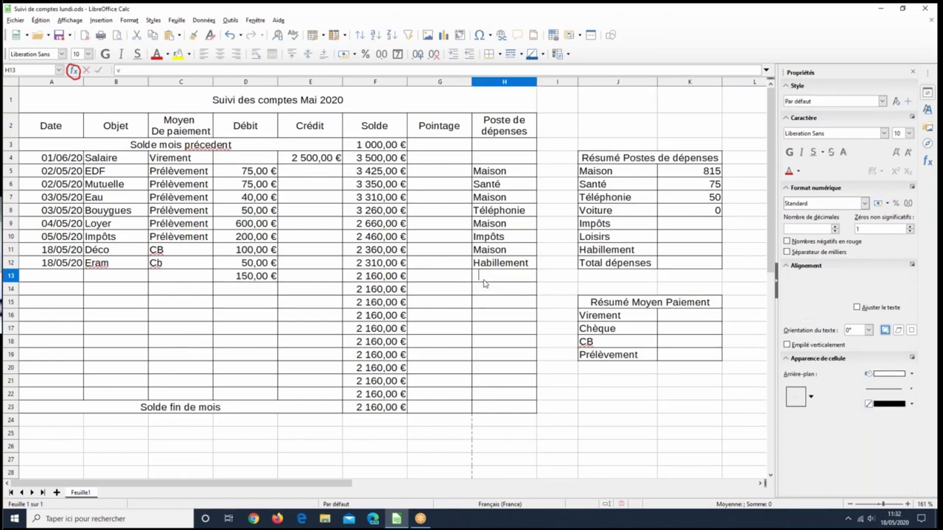
text(oiture)
key(Return)
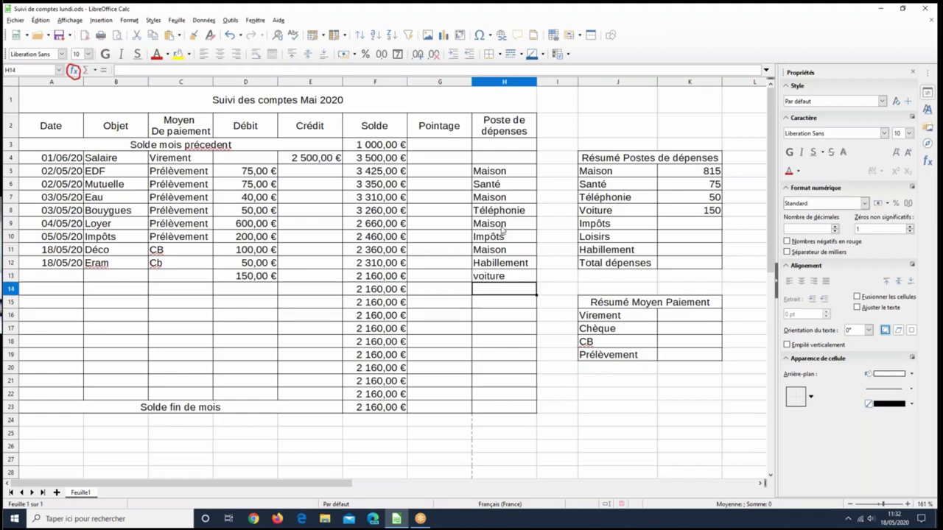
Copy the Voiture formula from K8 down to K11 and compare the formulas in K9, K10 and K8.
click(705, 215)
drag(722, 216, 715, 254)
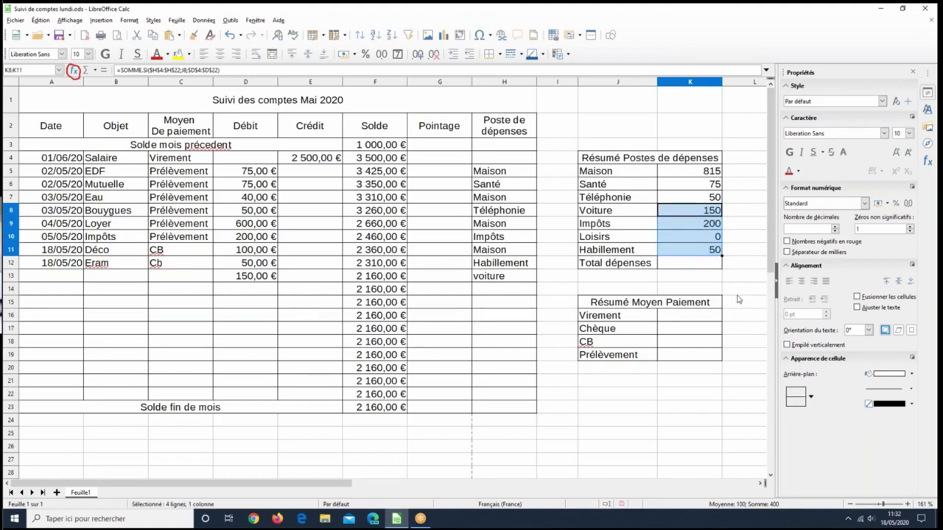
click(686, 229)
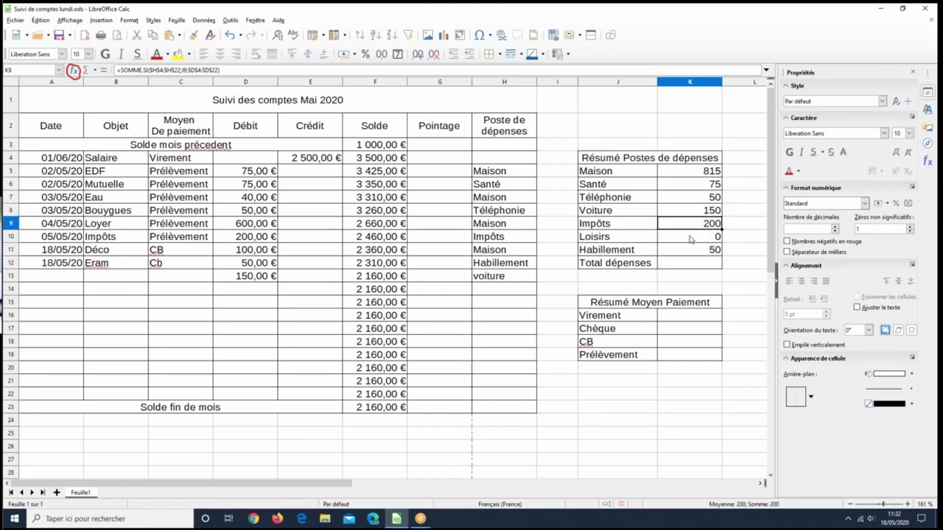
click(690, 237)
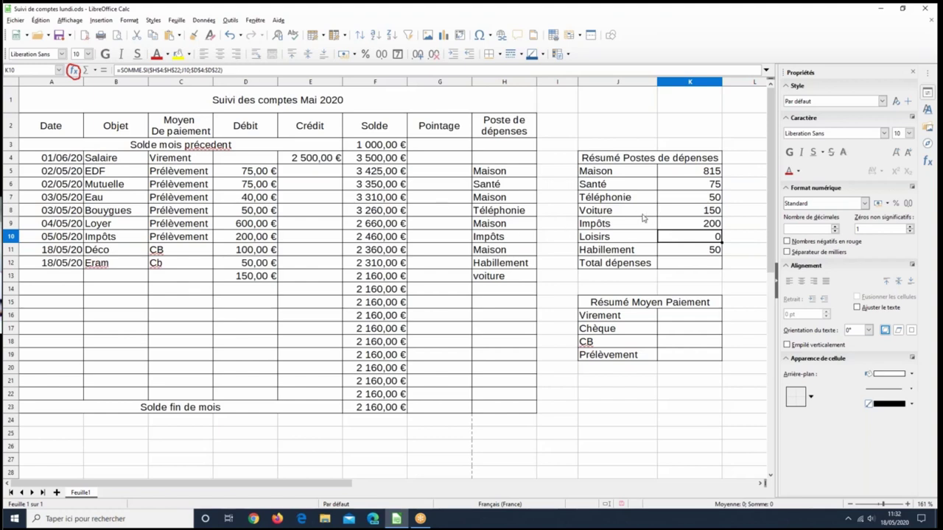
click(697, 212)
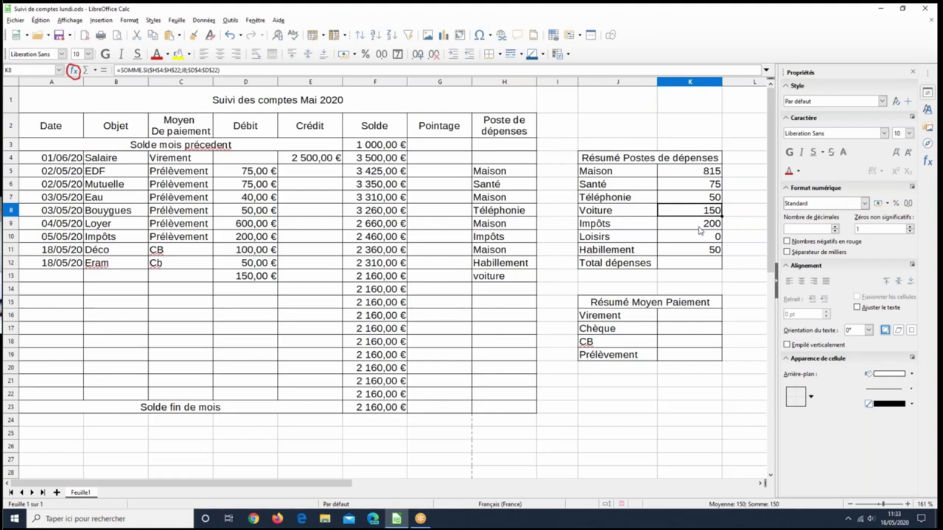
click(703, 267)
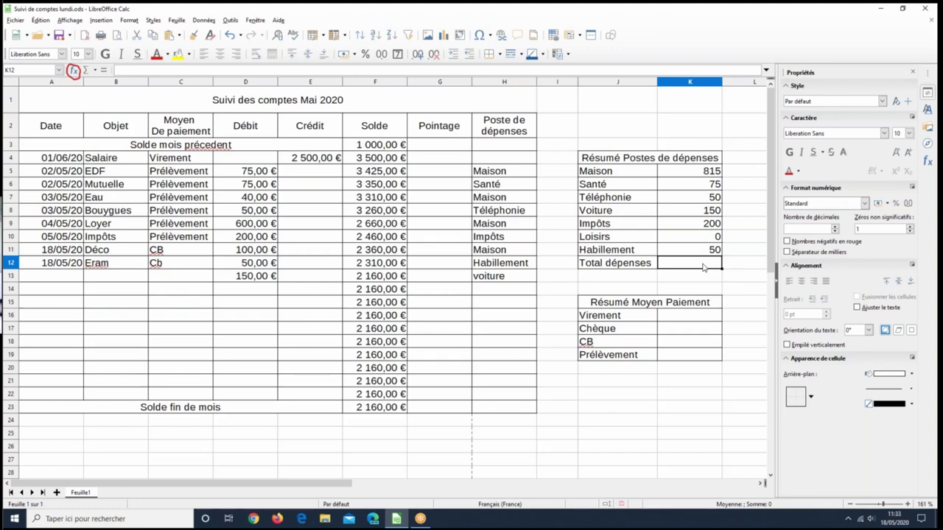
text(=)
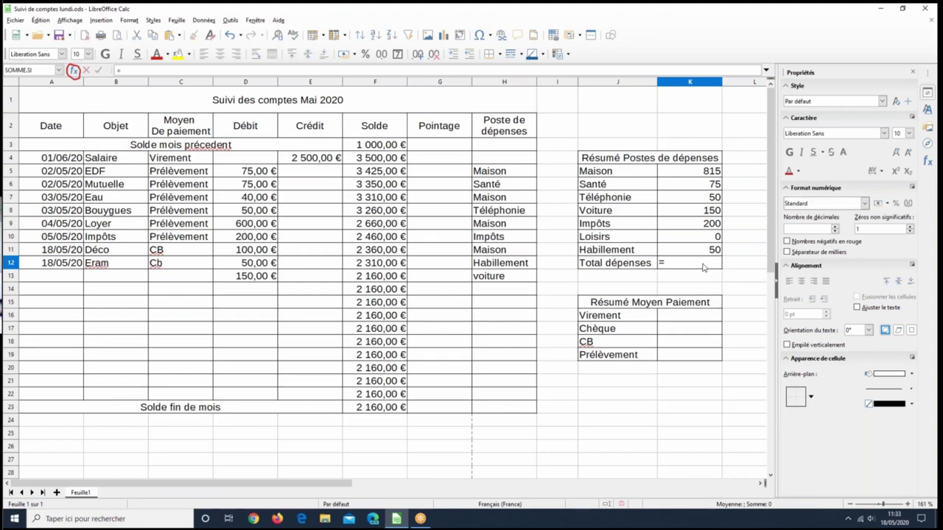
key(BackSpace)
click(711, 301)
Total the category amounts K5:K11 in the Total dépenses cell K12 with the Somme function.
click(688, 265)
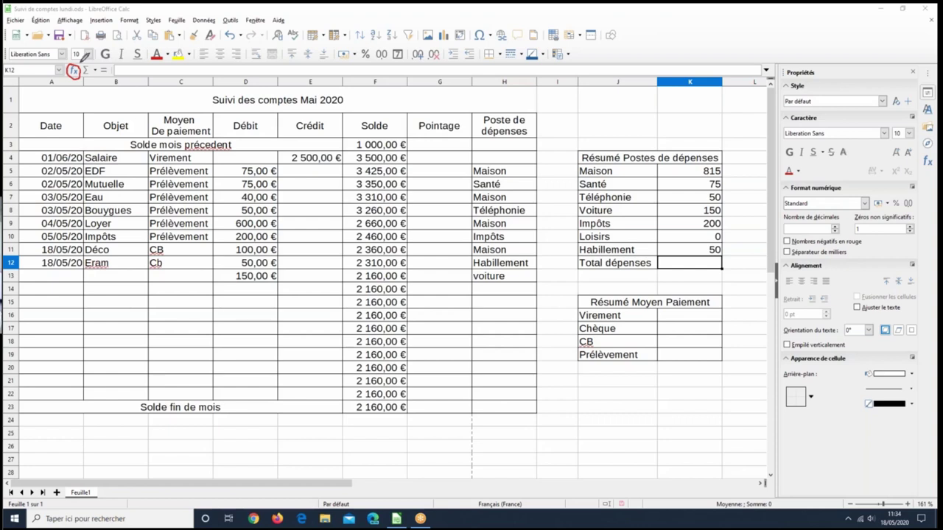
mouse_move(89, 70)
mouse_down()
mouse_move(95, 78)
mouse_move(99, 61)
mouse_up()
click(93, 70)
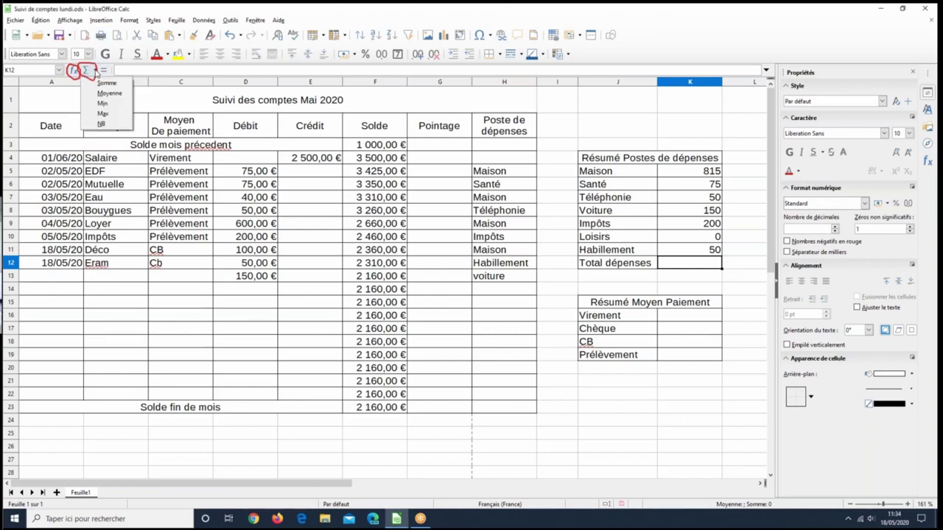
click(107, 83)
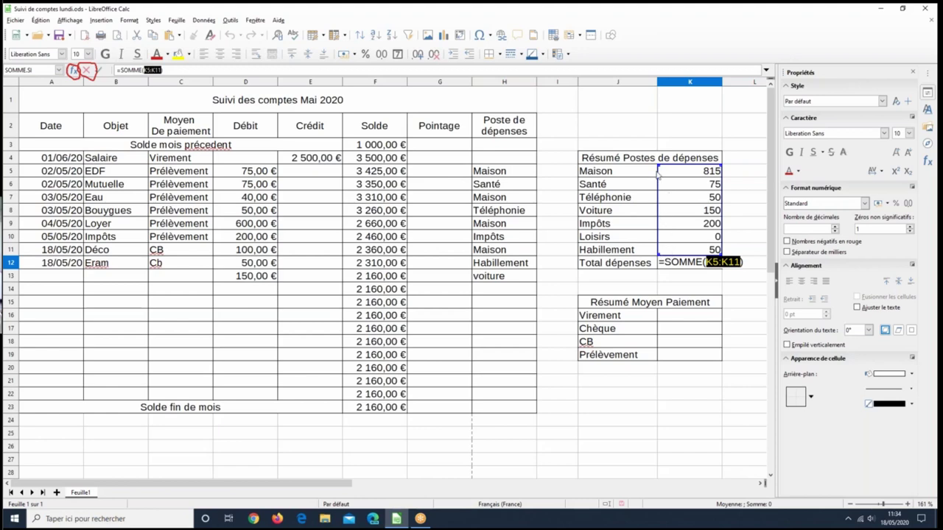
click(658, 180)
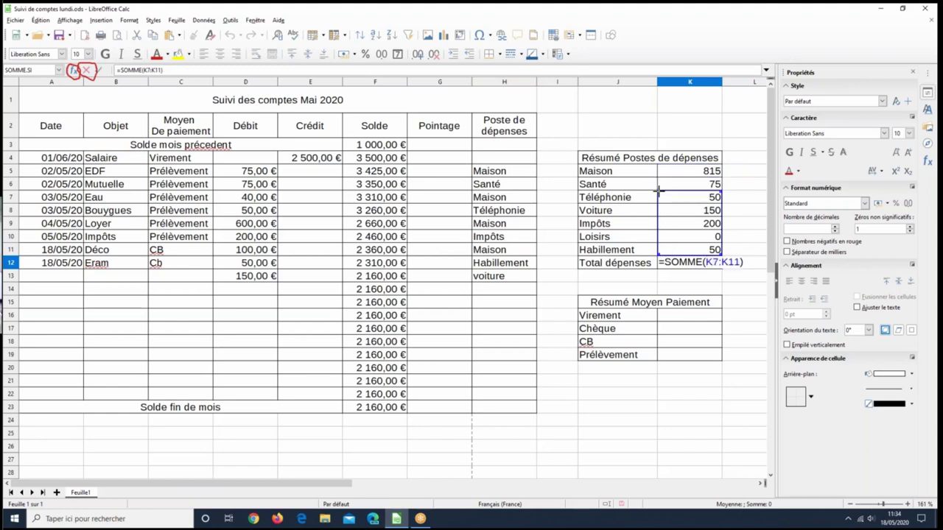
mouse_move(658, 175)
mouse_down()
mouse_move(658, 189)
mouse_move(658, 169)
mouse_up()
key(Return)
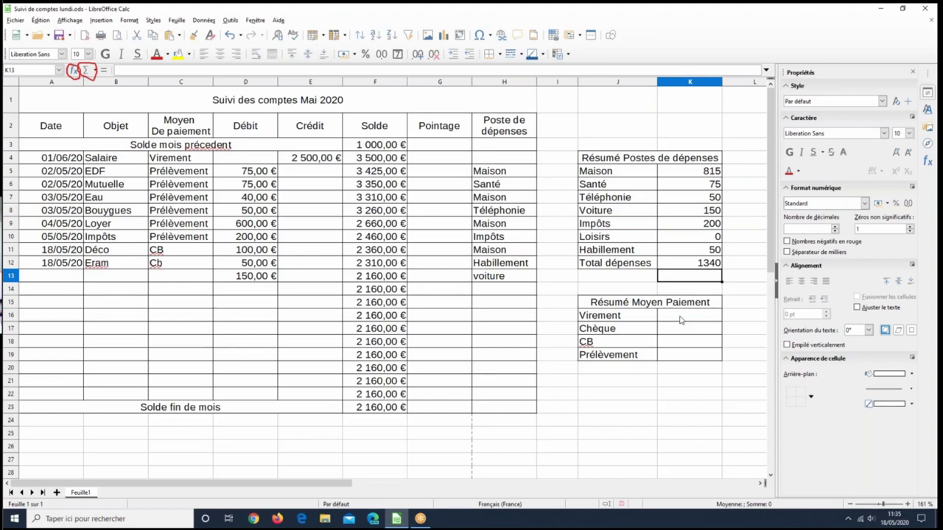
Clear the Virement row of the Résumé Moyen Paiement table and merge it with the heading as J15:K16.
drag(597, 316, 663, 316)
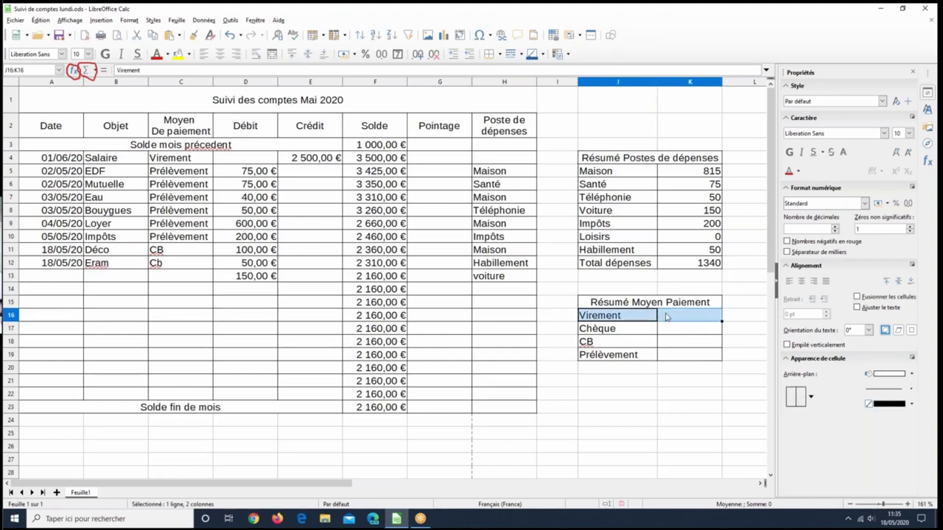
key(Delete)
key(Up)
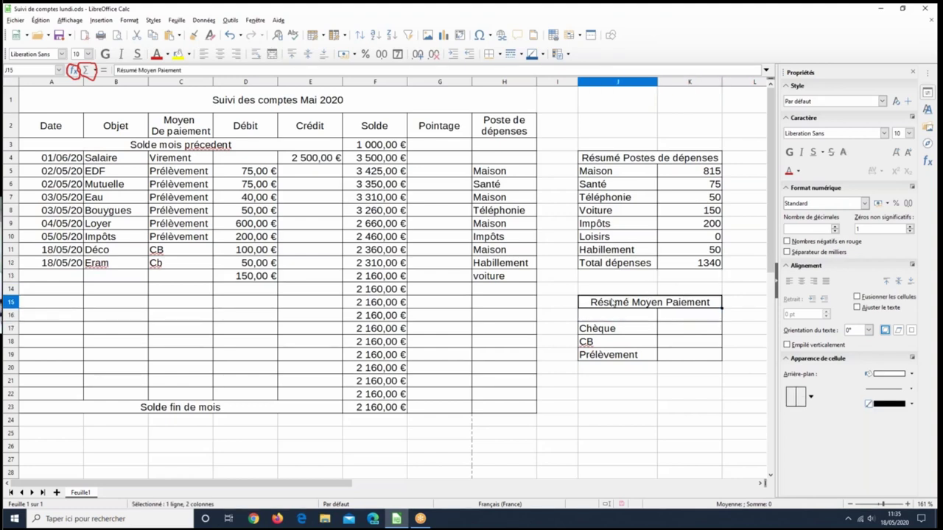
shift+click(656, 315)
click(272, 54)
click(272, 55)
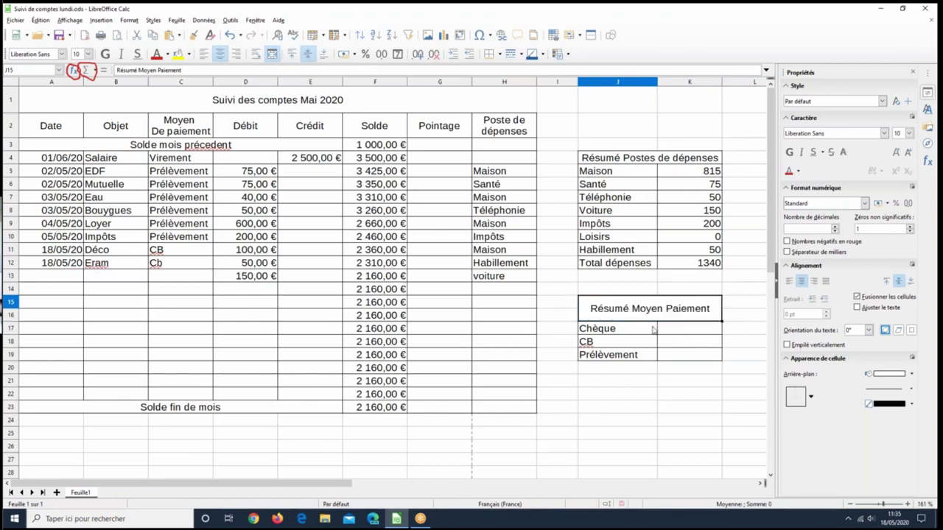
Start a SOMME.SI function for the CB total in cell K18, keeping the Moyen De paiement column accessible.
click(620, 329)
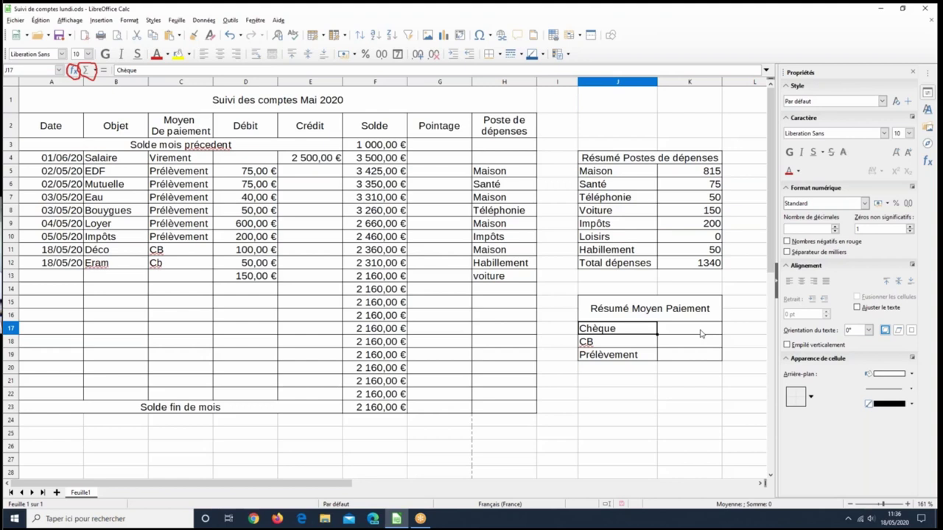
click(685, 345)
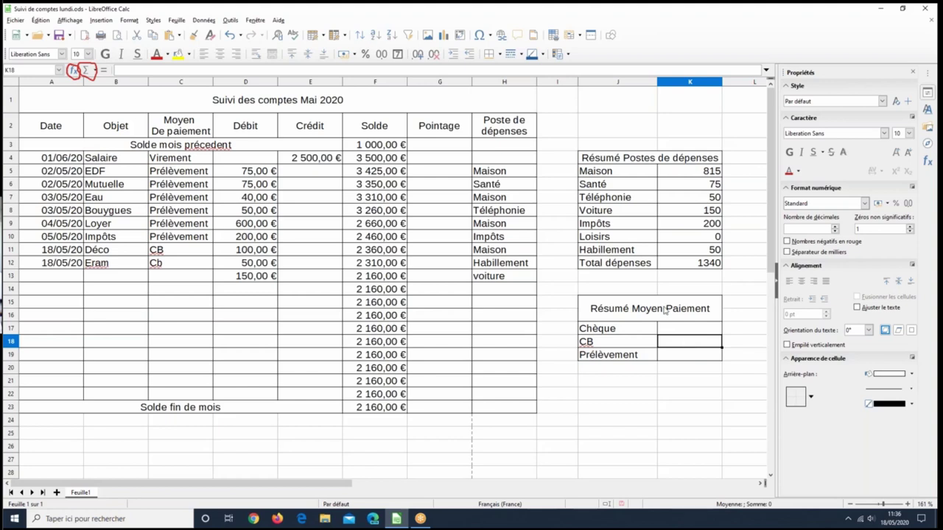
click(75, 71)
text(somme)
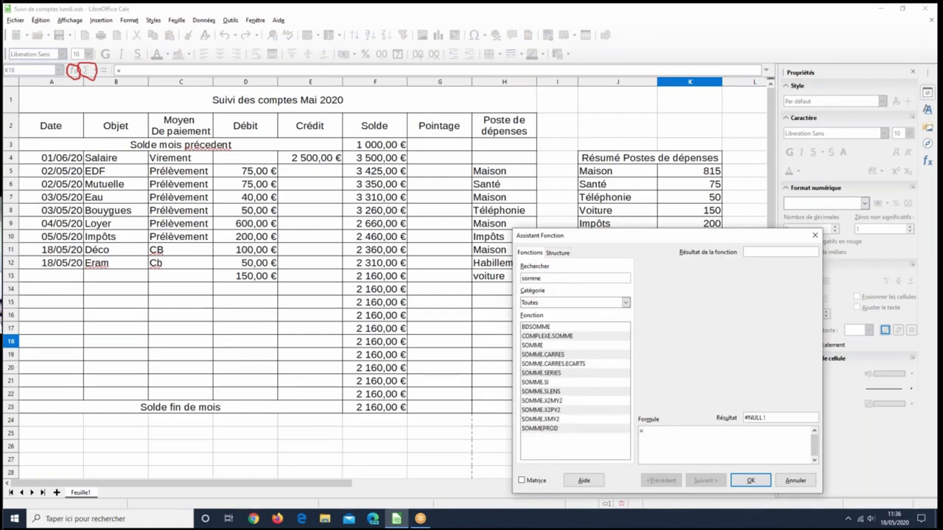
click(553, 383)
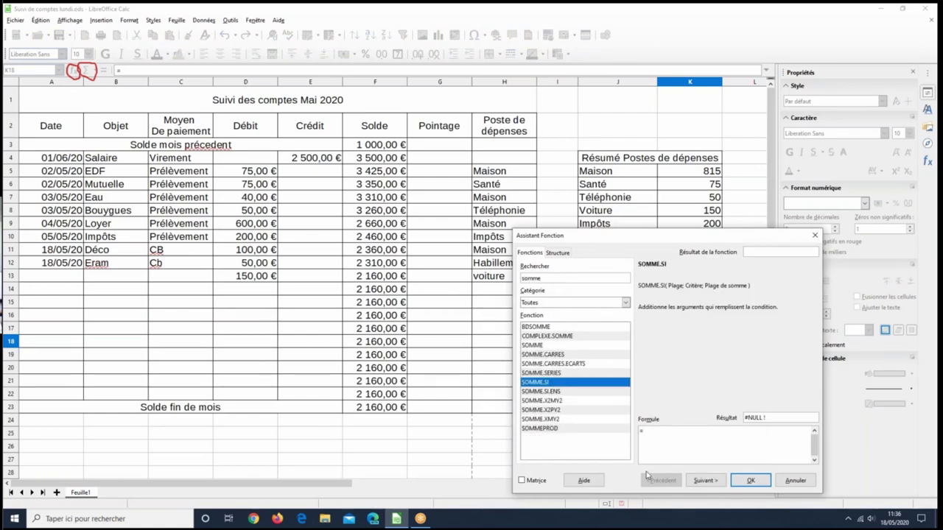
click(704, 482)
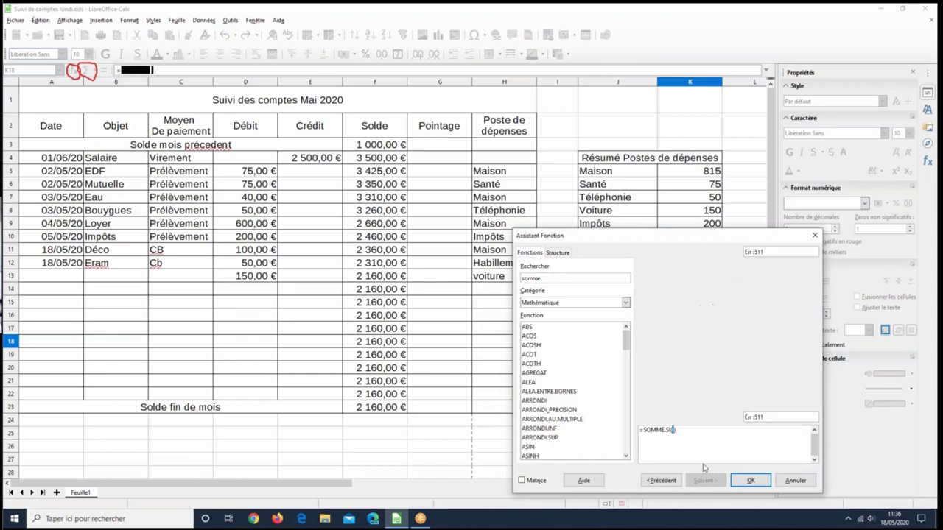
drag(590, 305, 133, 210)
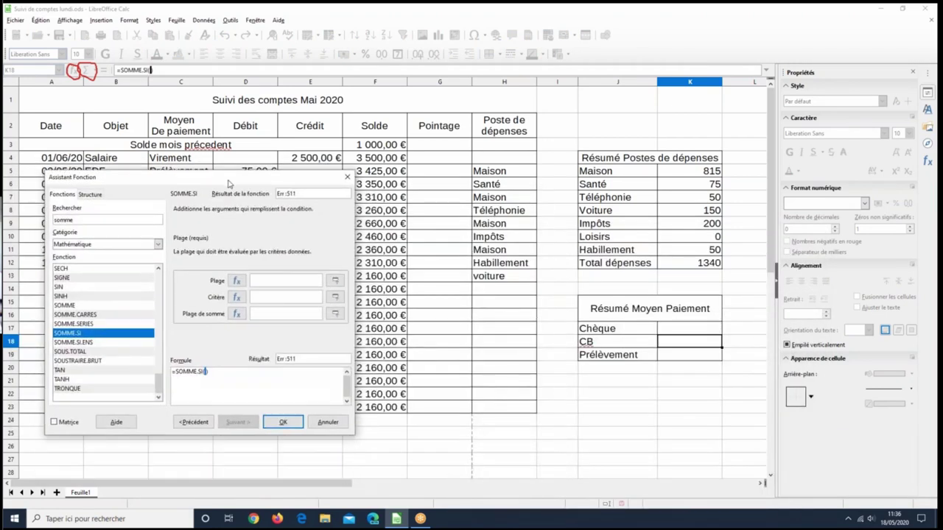
drag(221, 210, 473, 169)
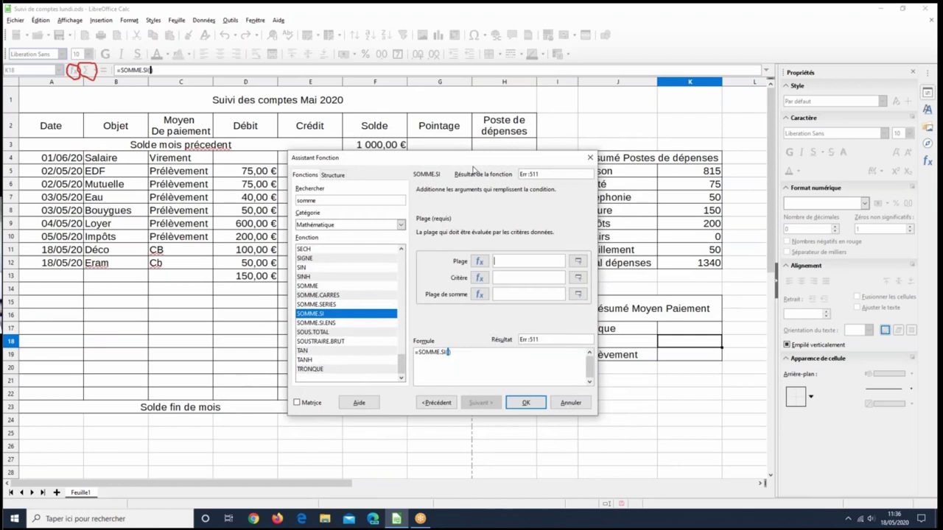
Complete the CB formula in K18 with range C4:C22, criterion J18 and sum range D4:D22.
click(185, 163)
drag(187, 163, 187, 398)
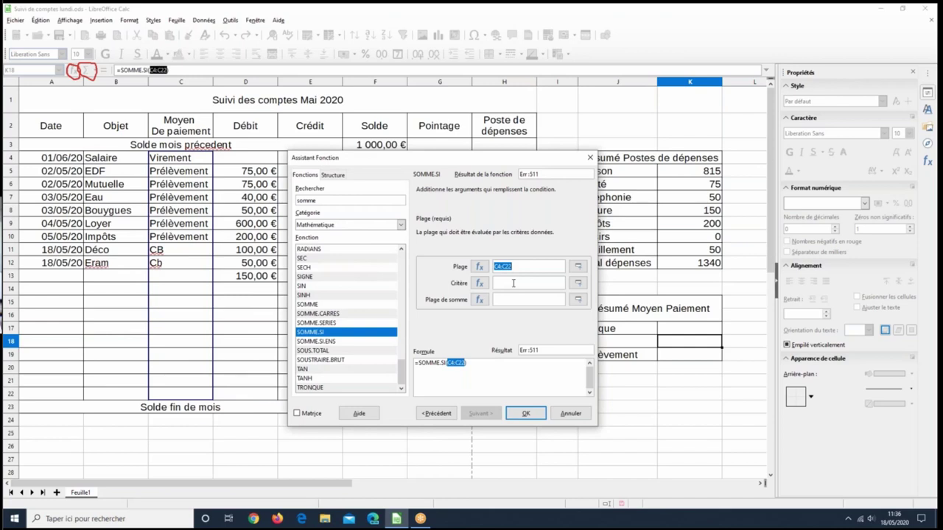
click(514, 283)
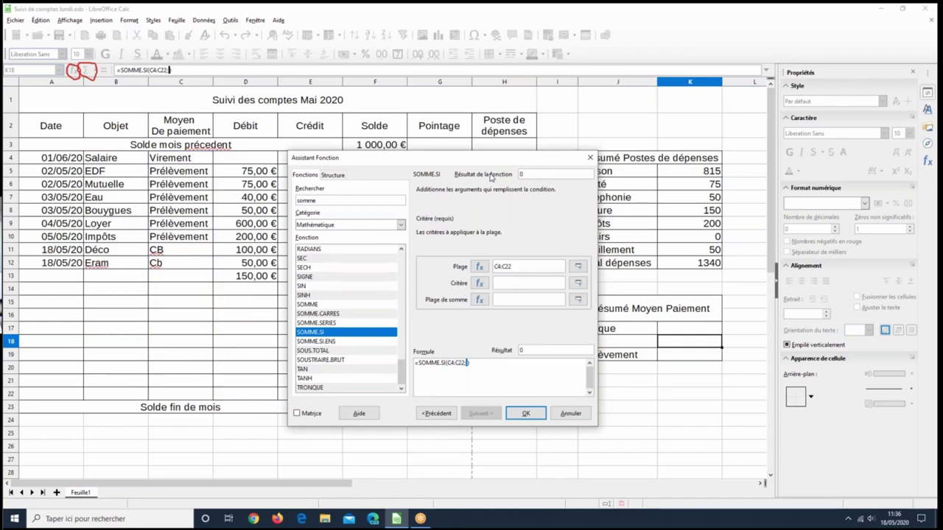
drag(488, 162, 468, 162)
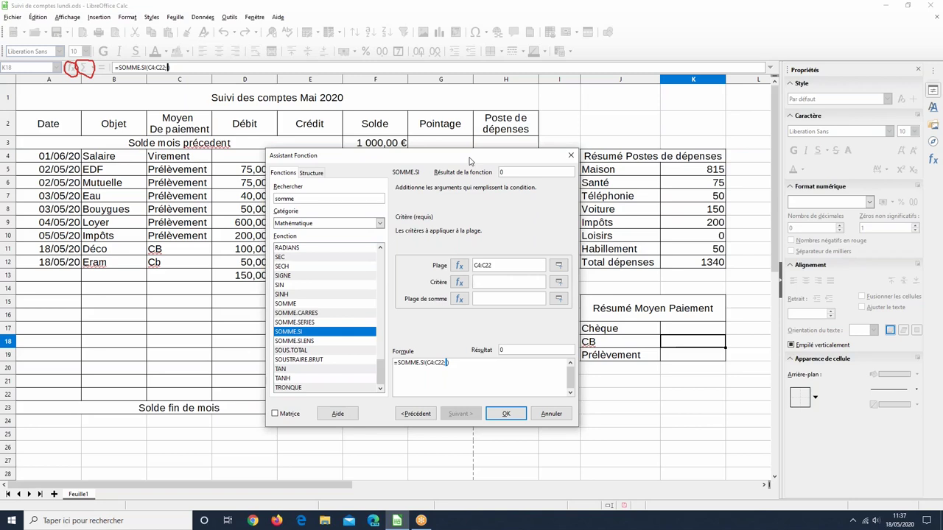
click(608, 344)
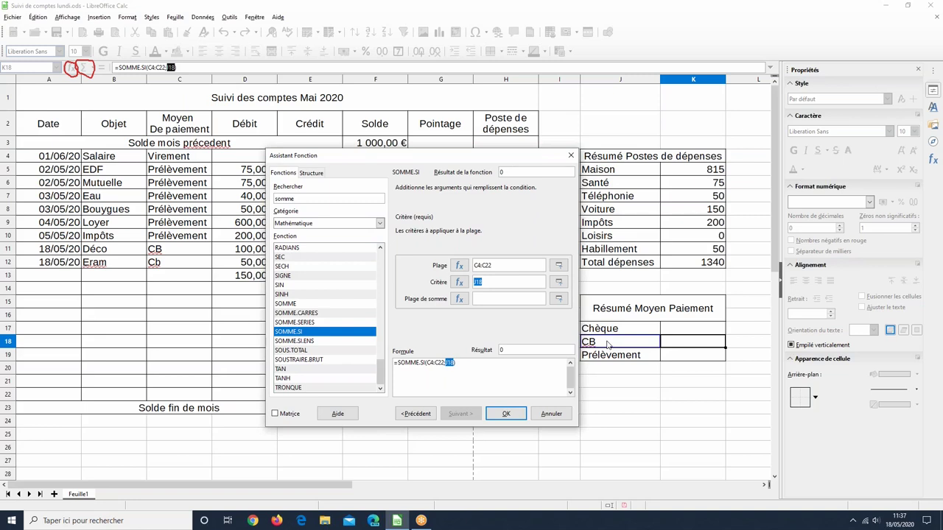
click(506, 302)
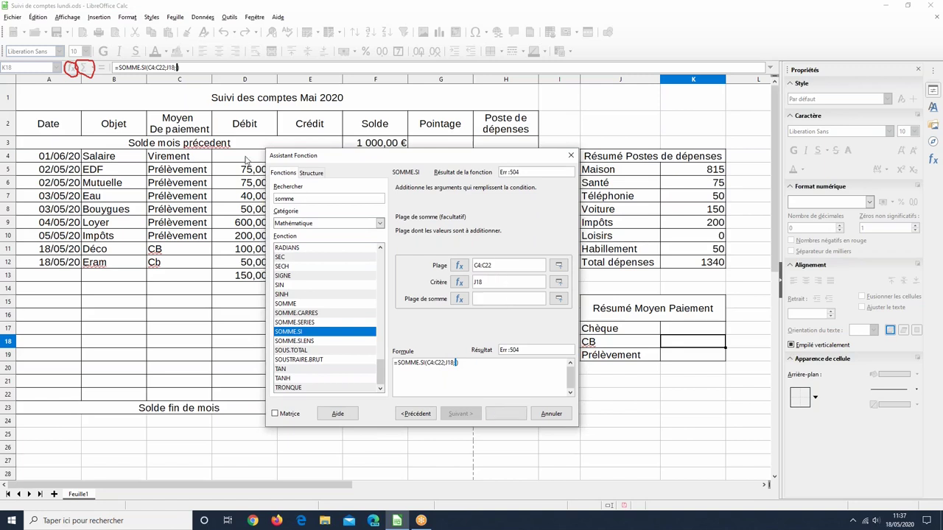
drag(247, 160, 245, 262)
drag(231, 364, 229, 397)
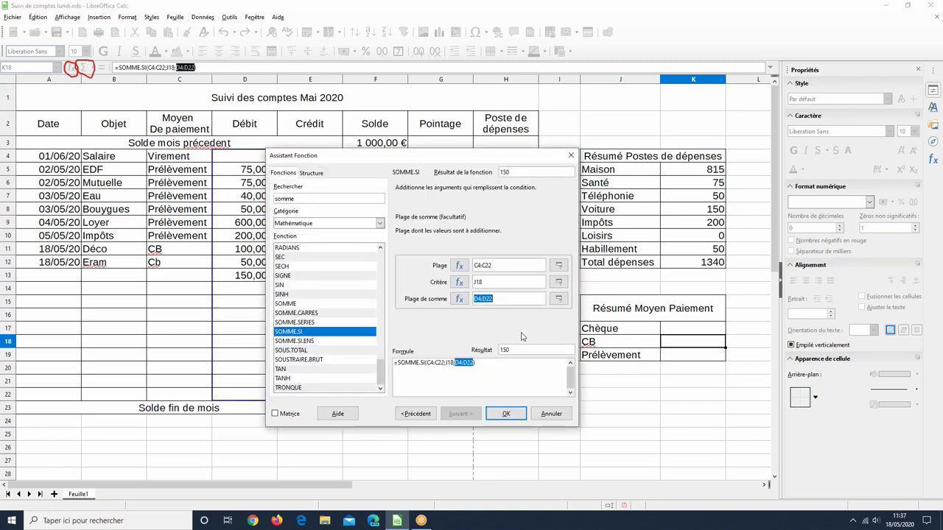
click(511, 414)
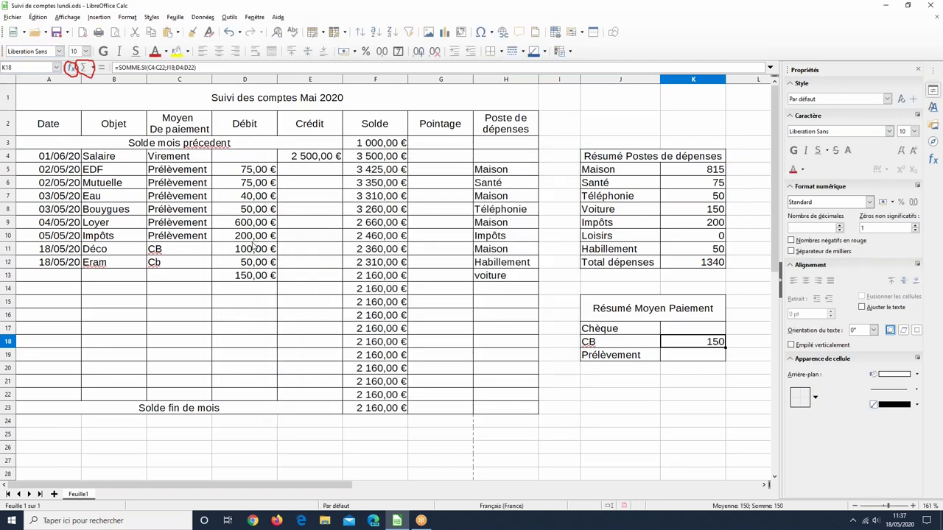
Test the CB total by setting the row 13 payment method to "CB", and replace it with "Prélèvement".
click(173, 278)
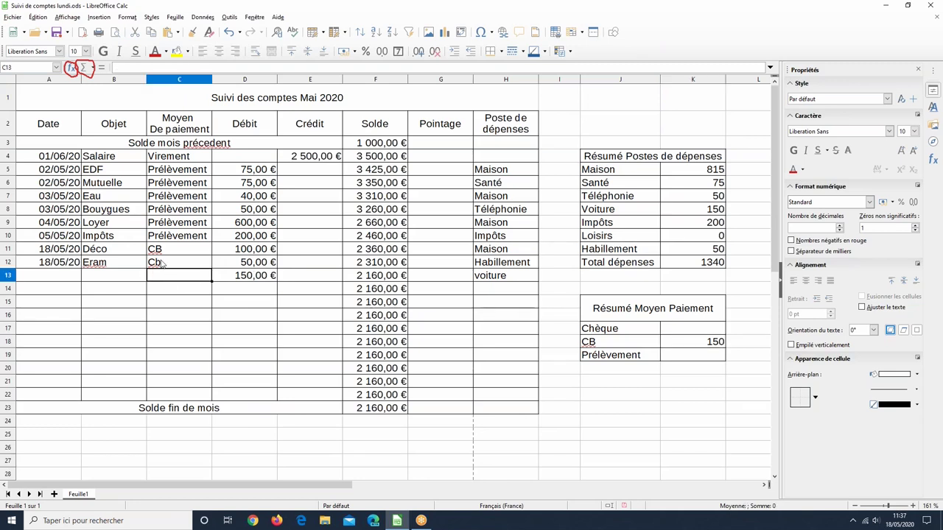
text(CB)
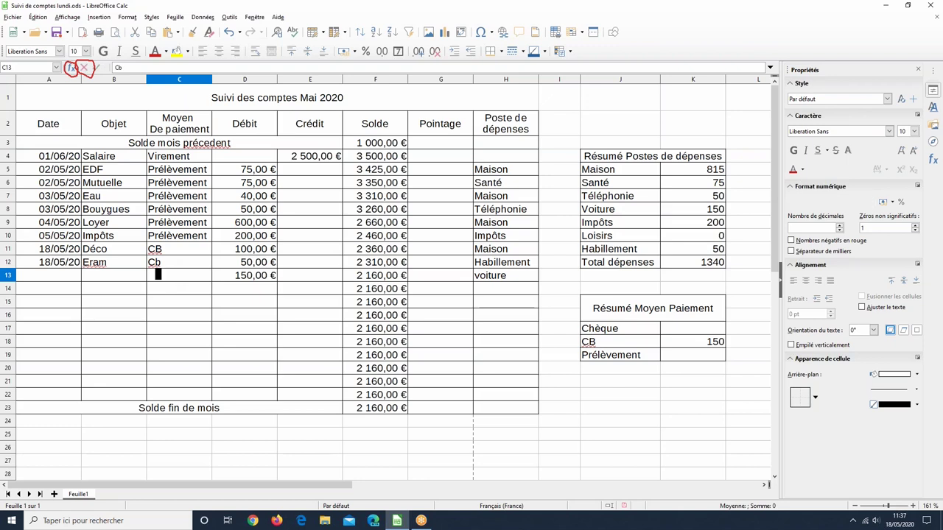
key(Return)
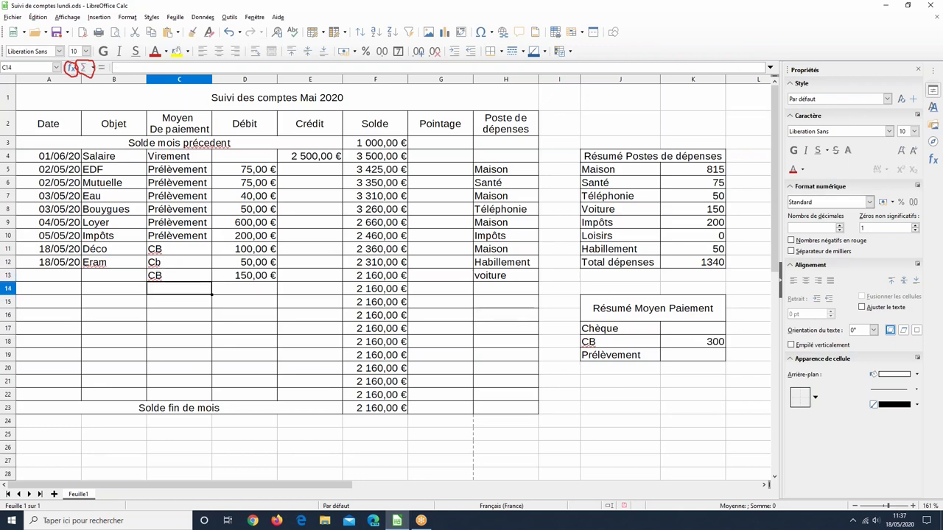
click(168, 279)
text(P)
key(Return)
Start a SOMME.SI function for the Prélèvement total in cell K19.
click(689, 358)
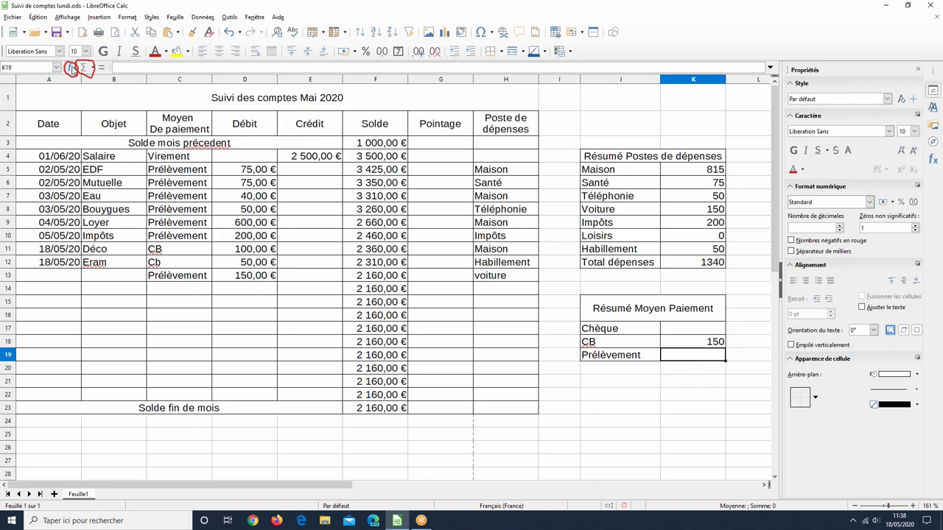
click(73, 68)
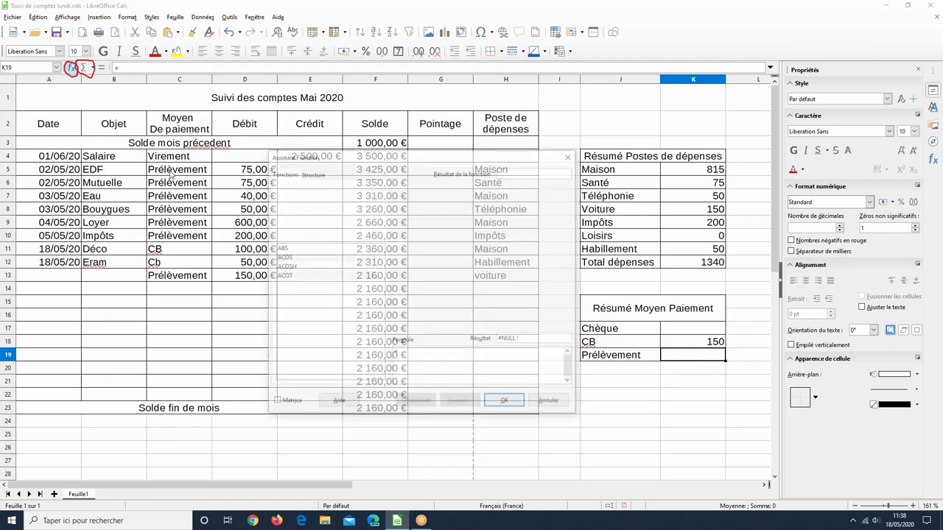
text(somme s)
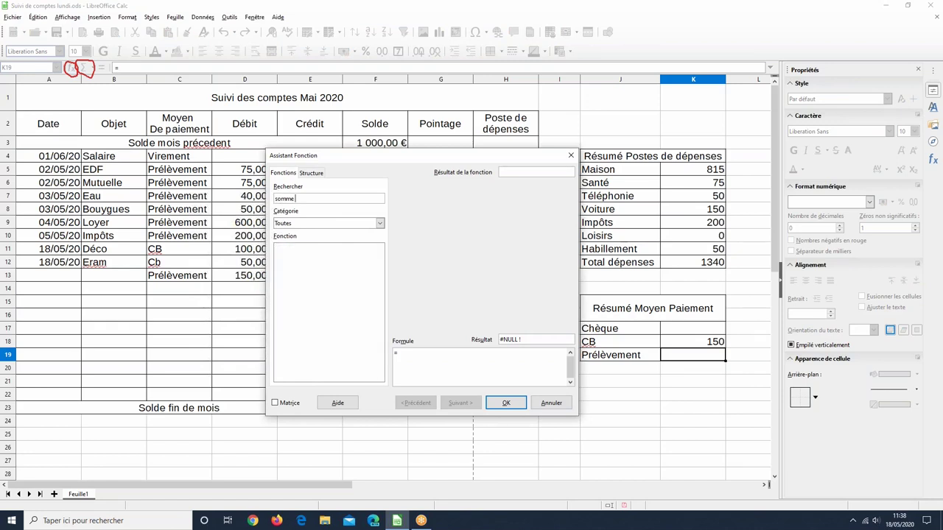
key(BackSpace)
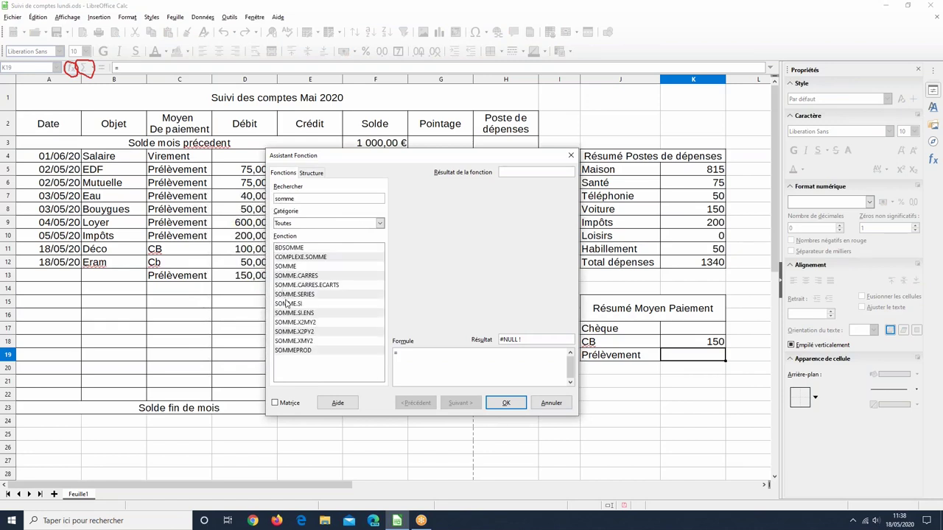
click(287, 304)
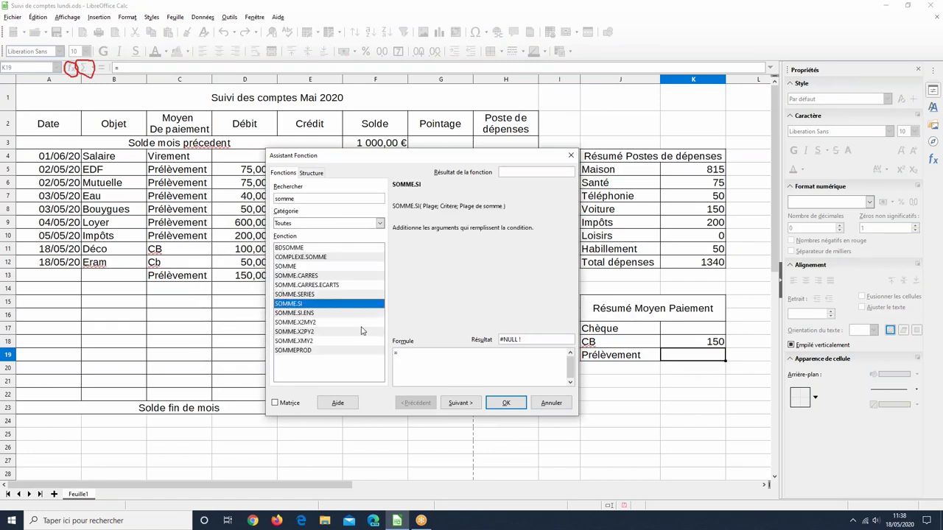
click(470, 405)
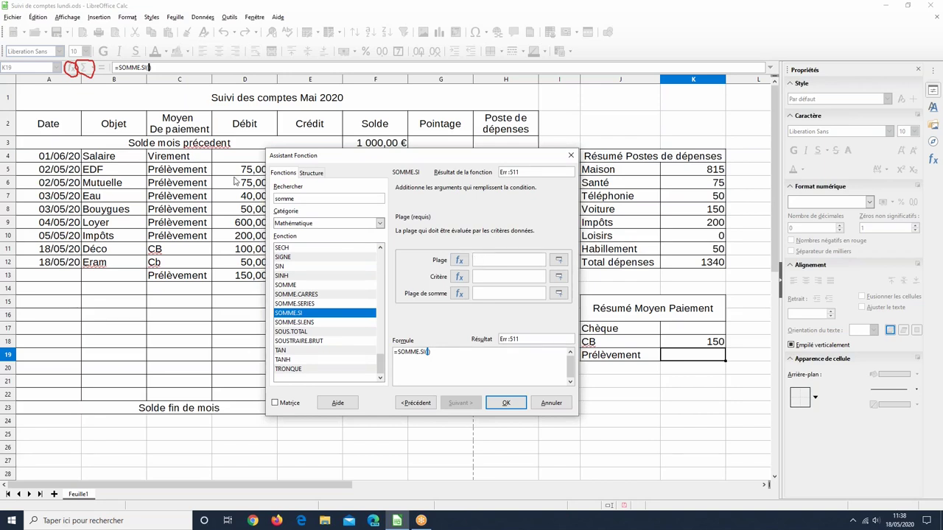
Complete the Prélèvement formula in K19 with range C4:C22, criterion J19 and sum range D4:D22.
drag(169, 157, 196, 398)
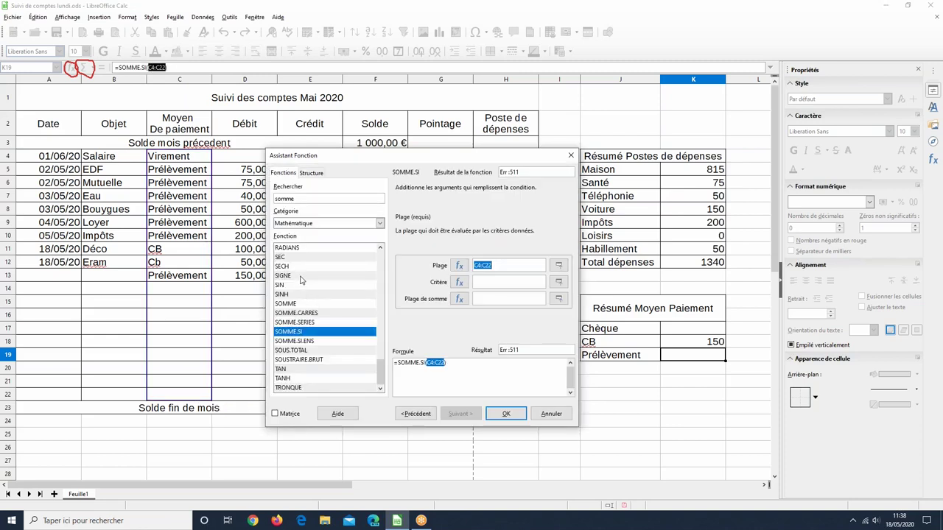
click(498, 281)
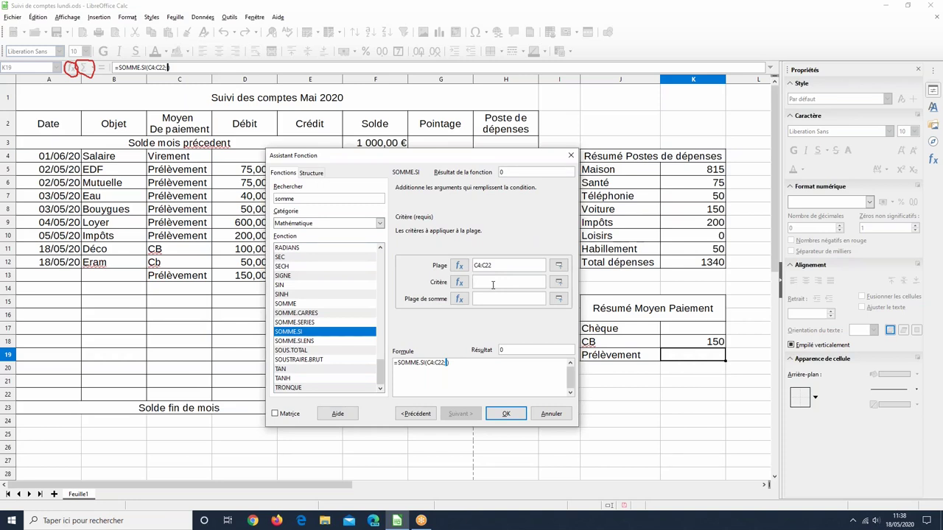
click(623, 357)
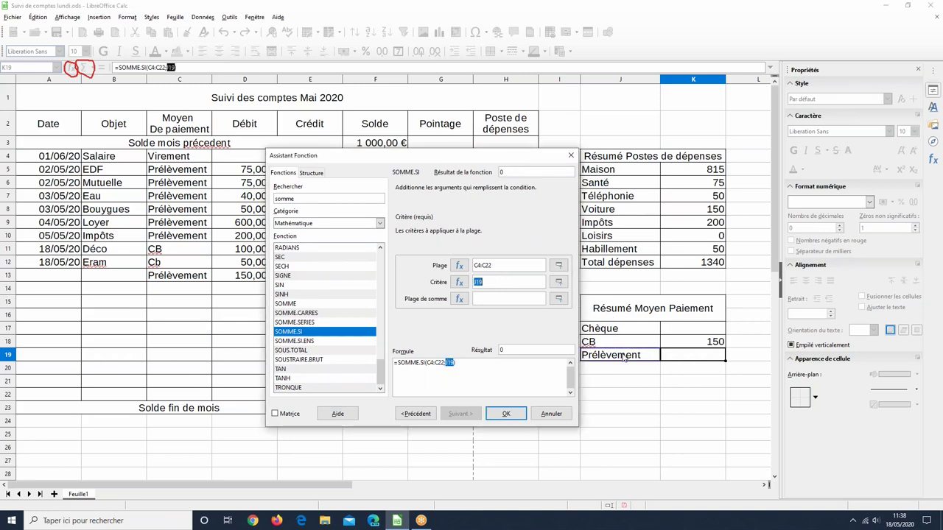
click(498, 299)
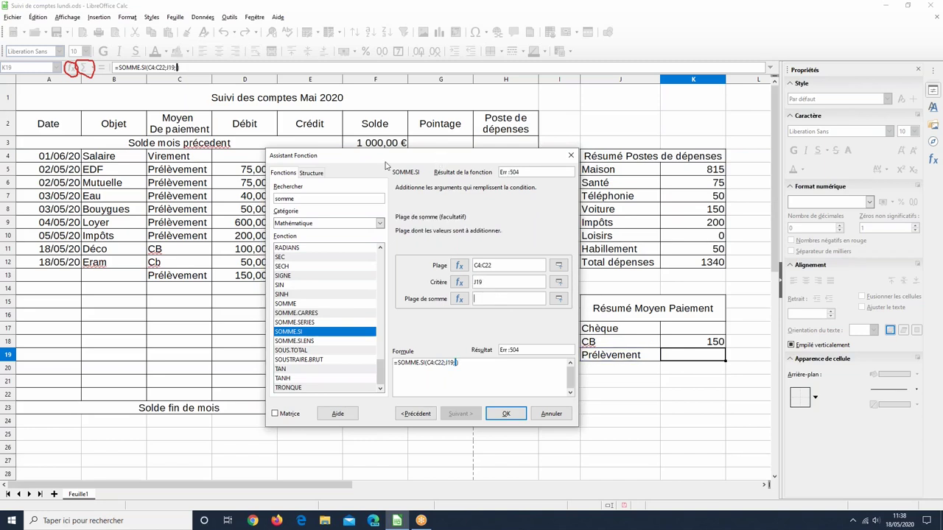
drag(246, 159, 235, 405)
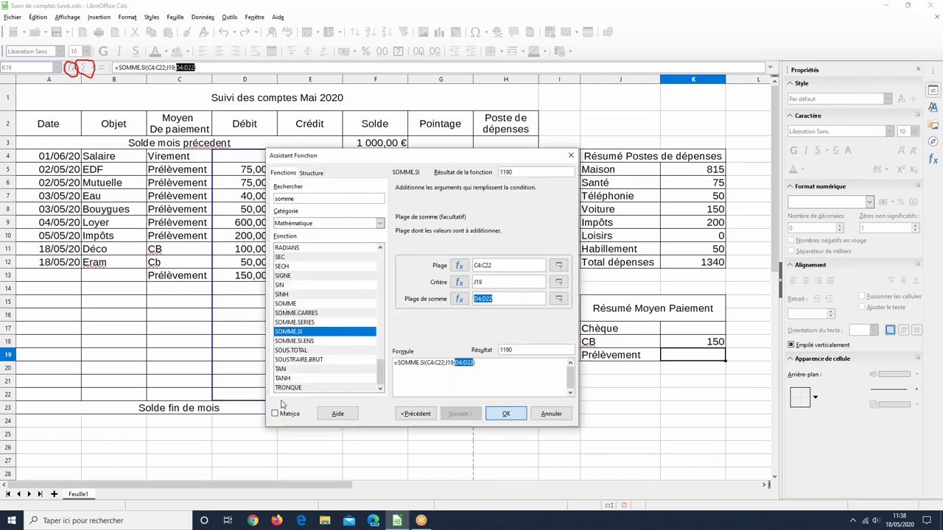
key(Return)
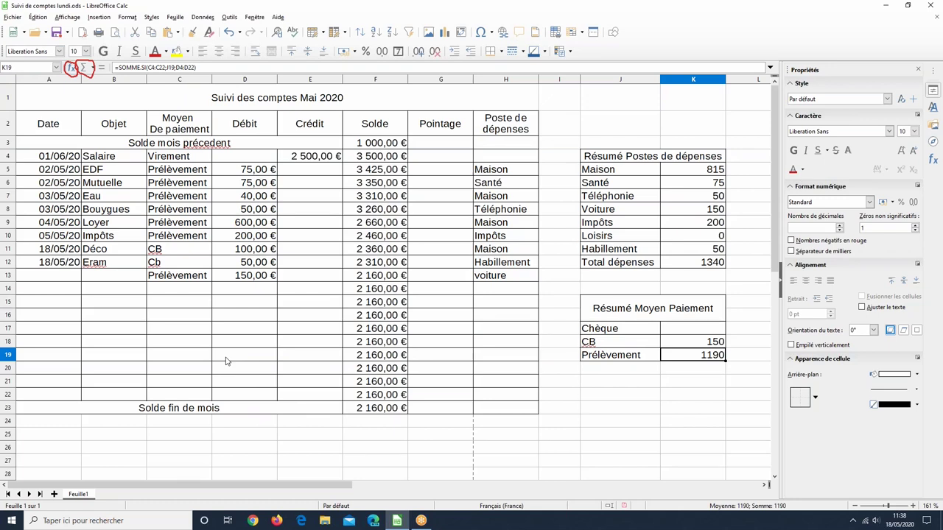
Change the payment method to "Chèque" in C13 and in the Impôts row, C10.
click(703, 331)
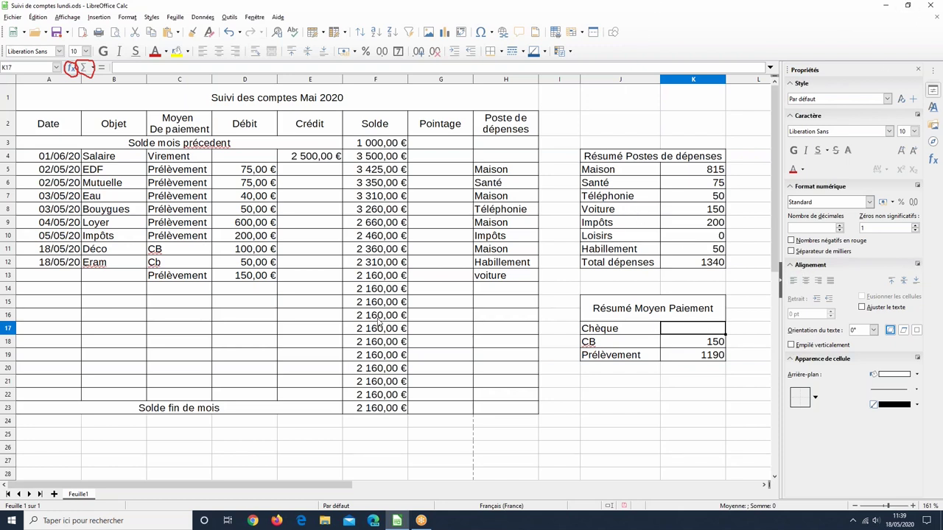
click(179, 277)
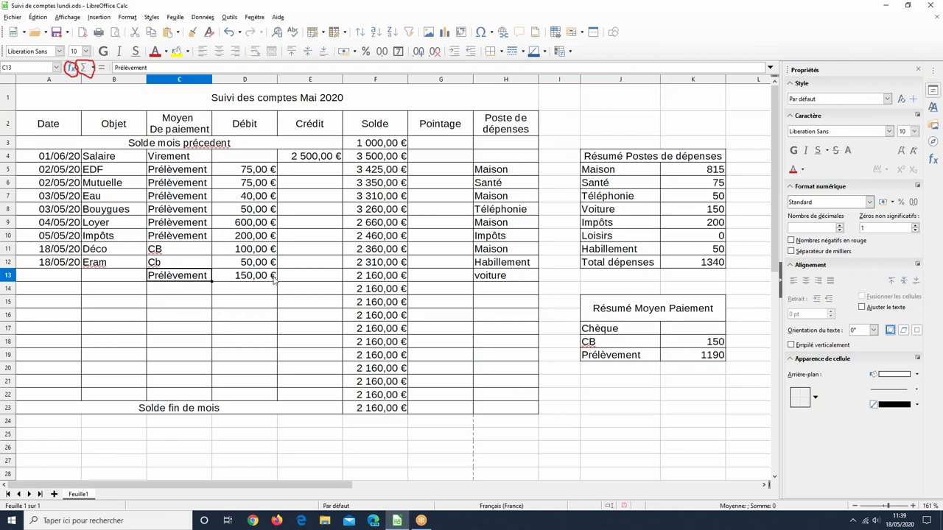
text(Ch)
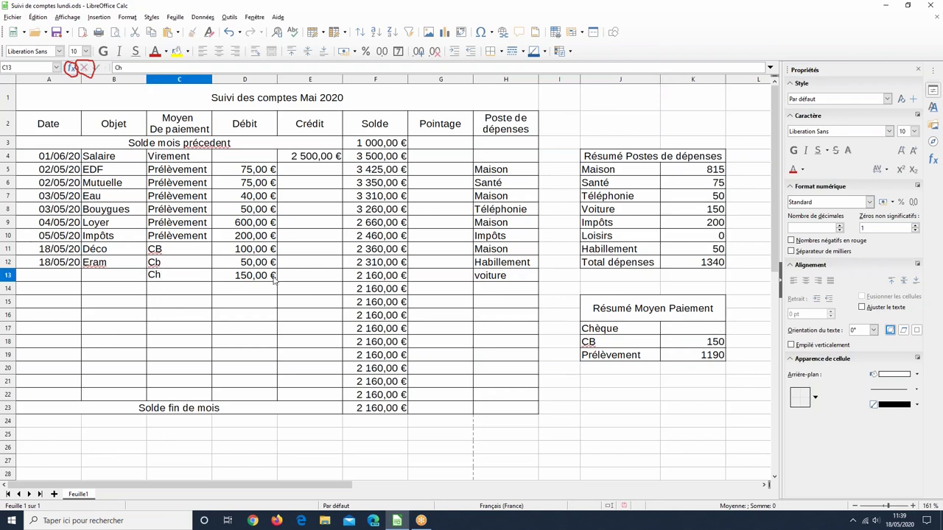
text(èque)
click(187, 235)
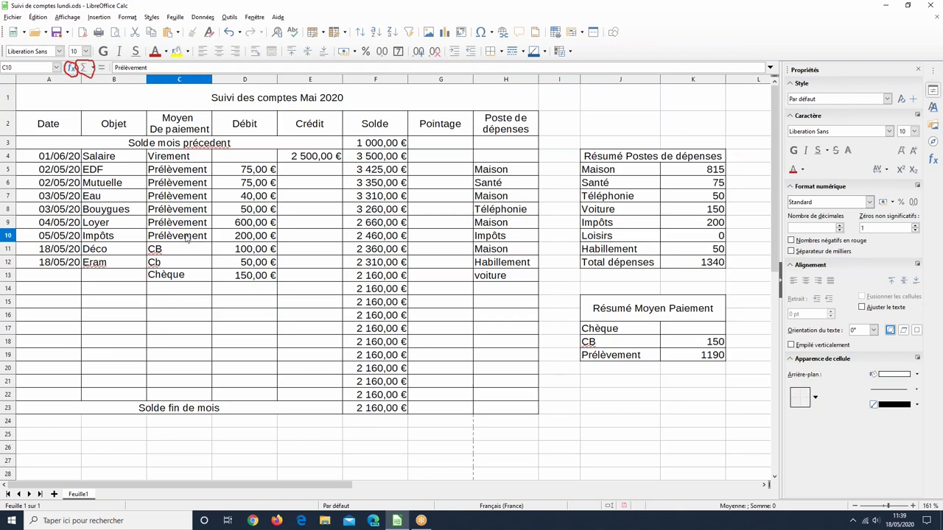
text(Chèque)
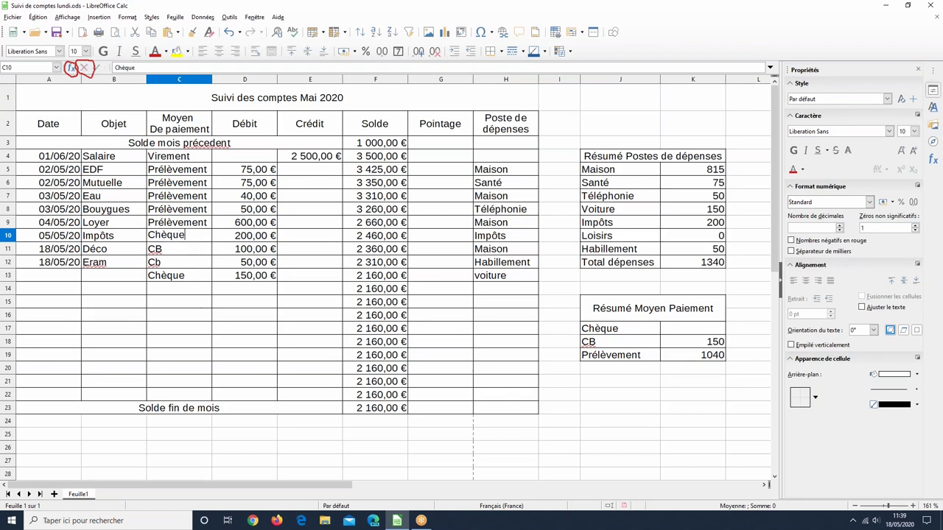
key(Return)
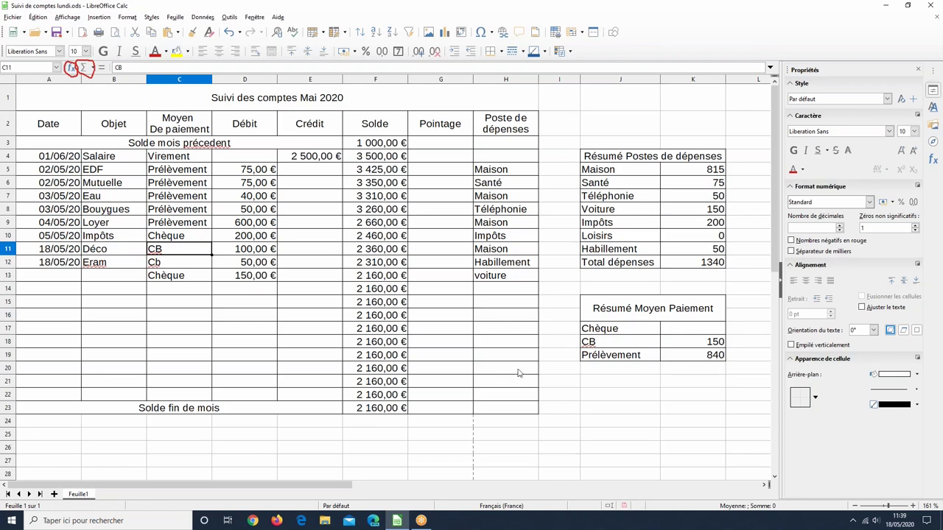
Start a SOMME.SI function for the Chèque total in cell K17.
click(689, 330)
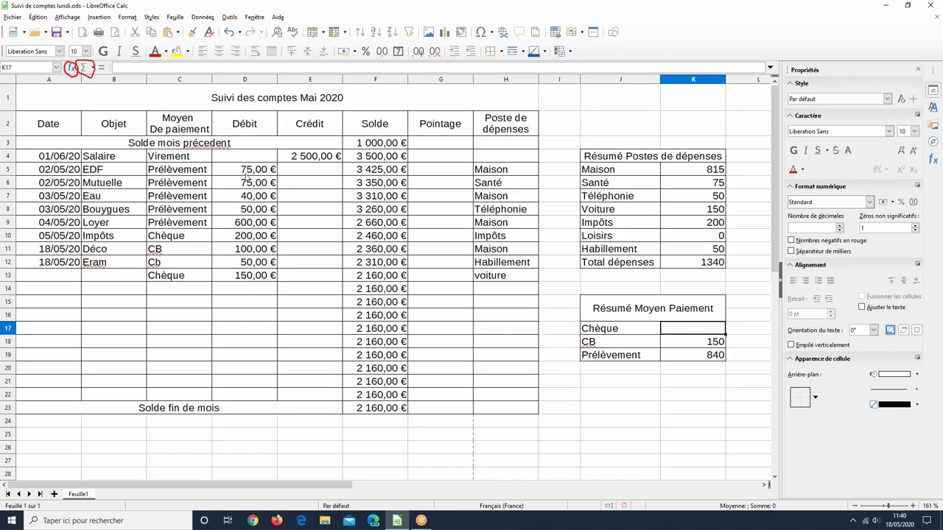
click(72, 68)
click(284, 198)
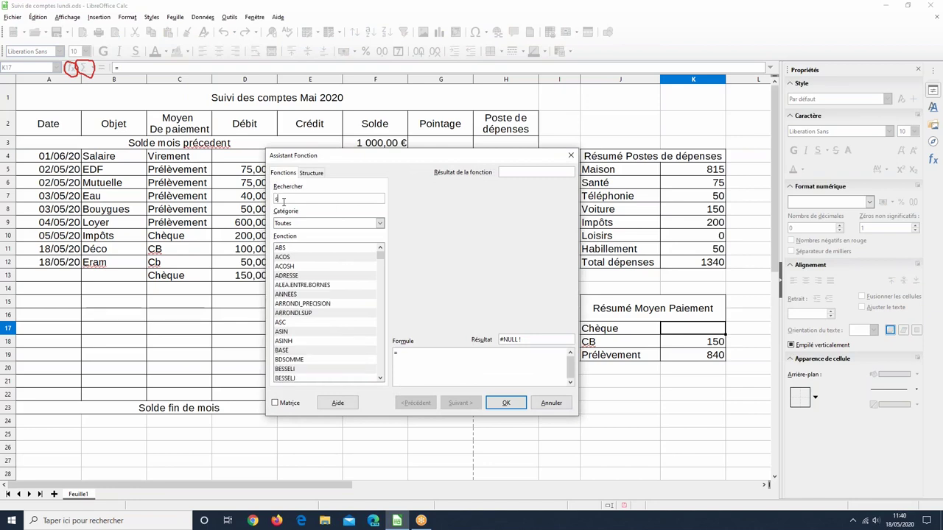
text(somme si)
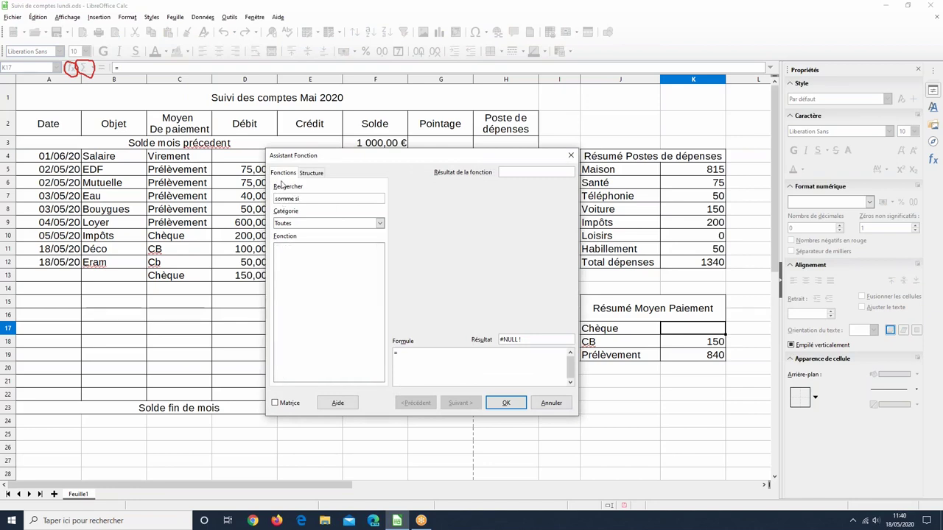
key(BackSpace)
key(BackSpace)
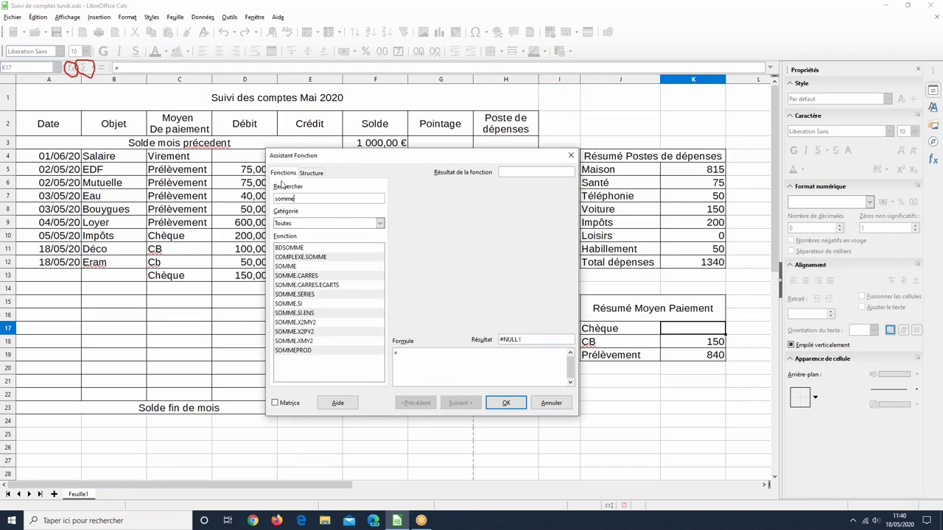
click(300, 304)
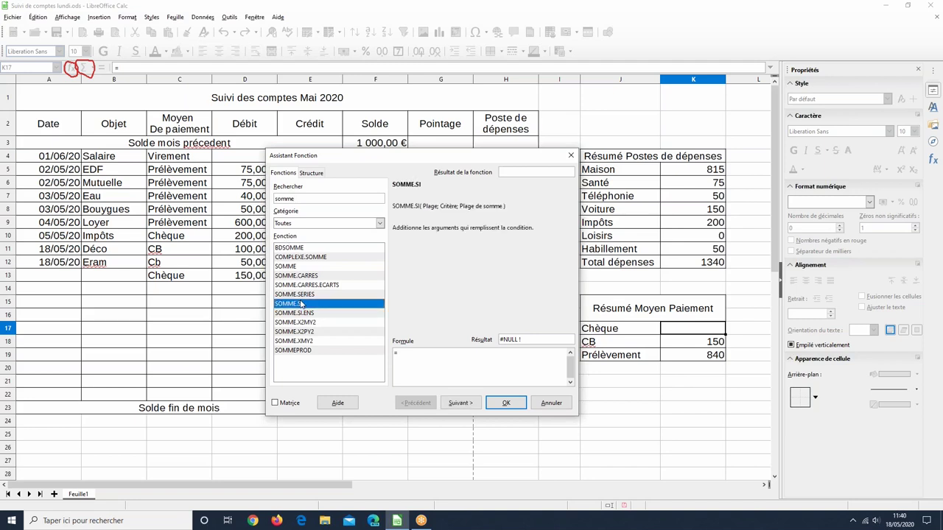
click(460, 403)
drag(432, 164, 605, 110)
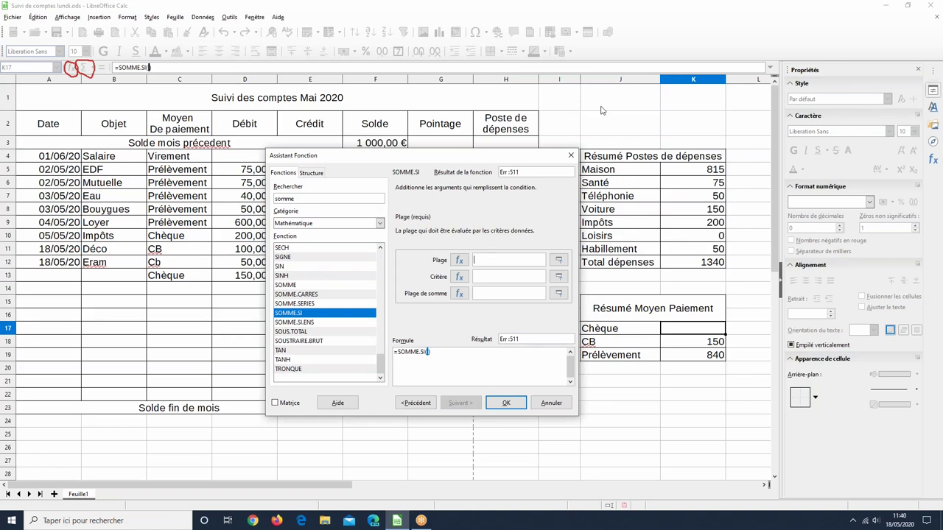
drag(705, 23, 730, 16)
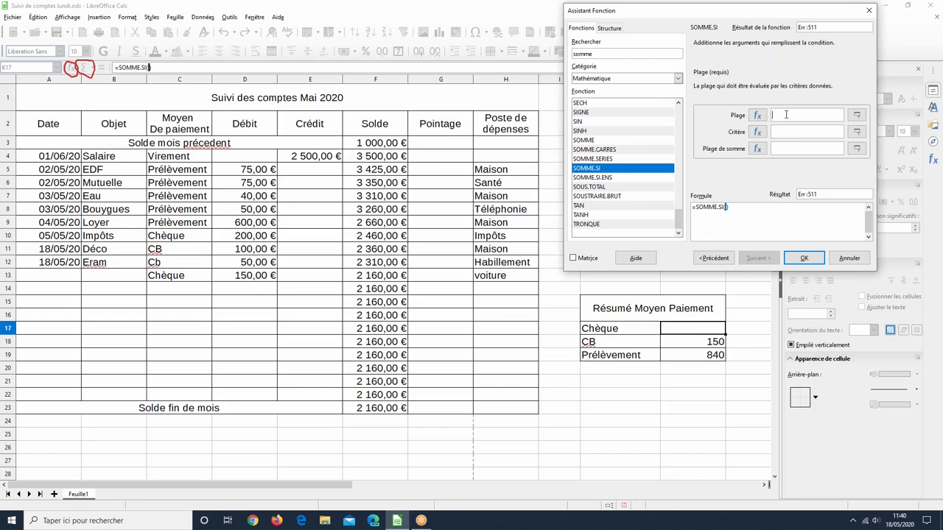
Complete the Chèque formula in K17 with range C4:C22, criterion J17 and sum range D4:D22.
click(173, 156)
drag(183, 351, 184, 398)
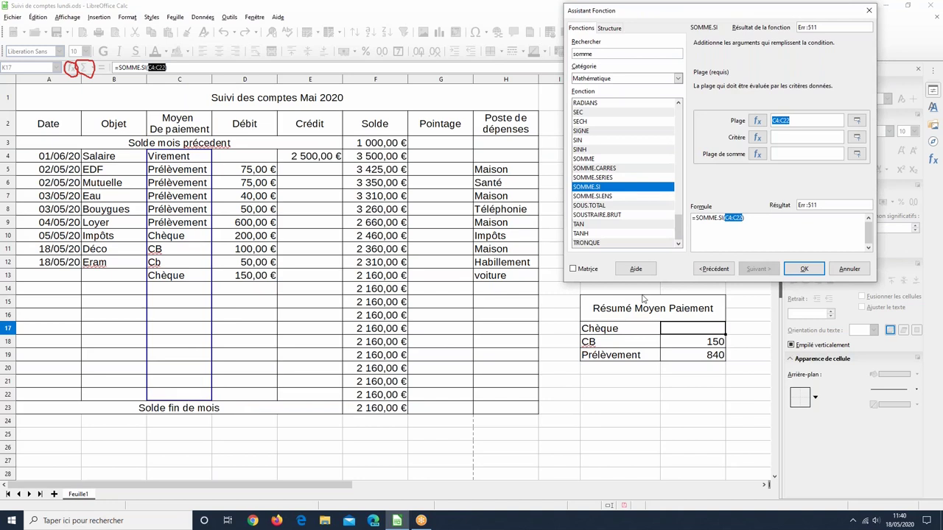
click(780, 137)
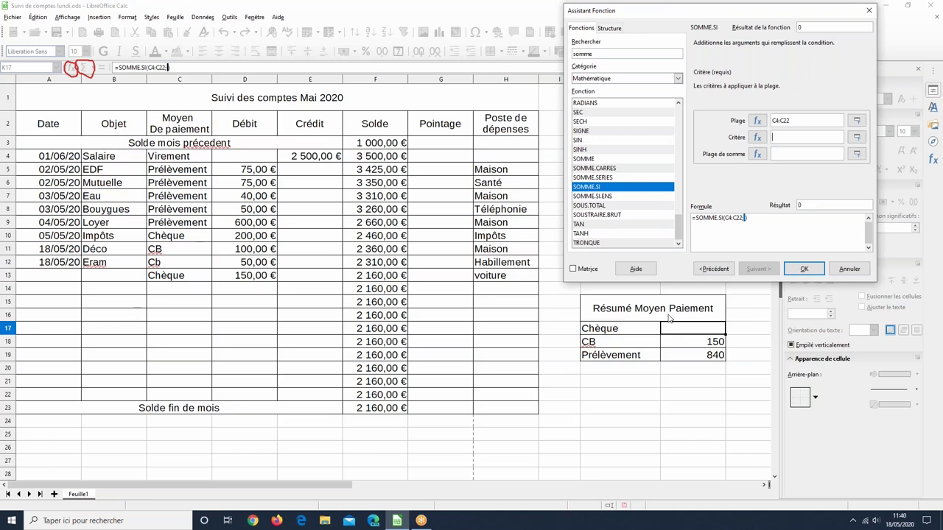
click(608, 328)
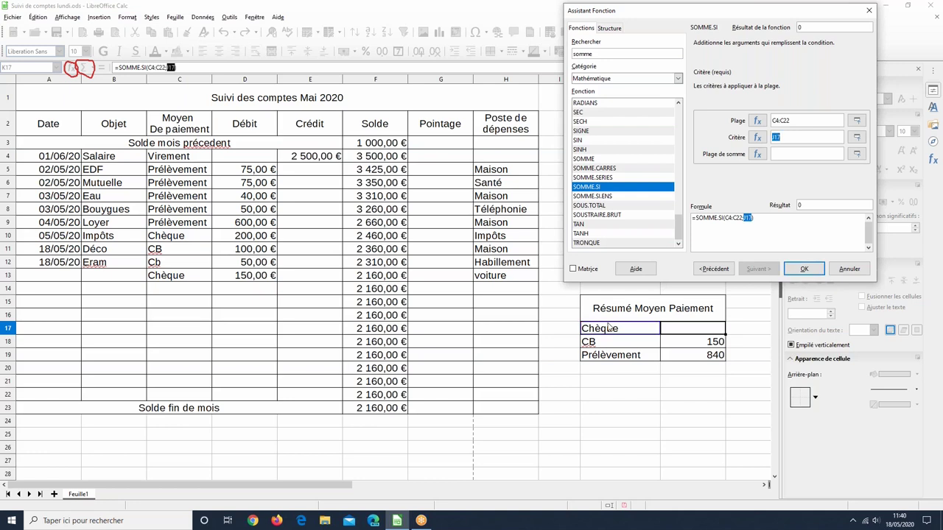
click(780, 153)
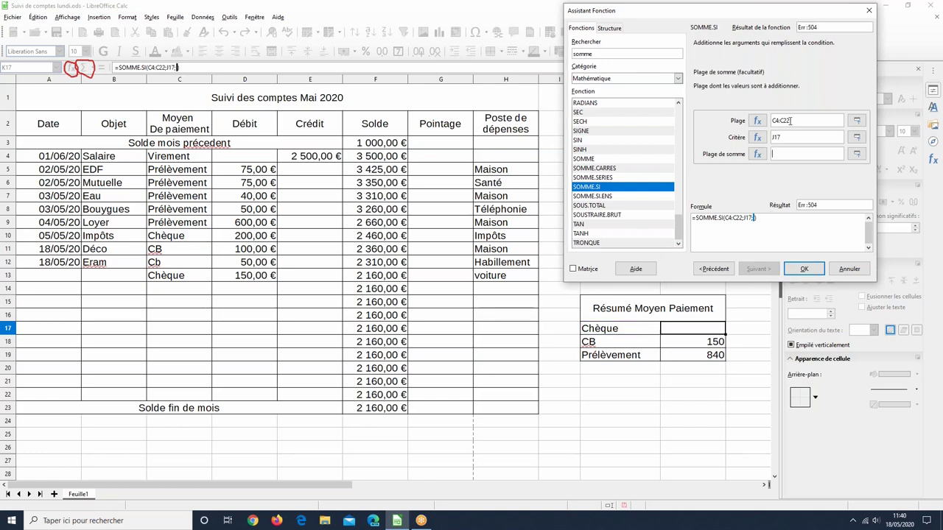
click(251, 157)
drag(252, 156, 310, 404)
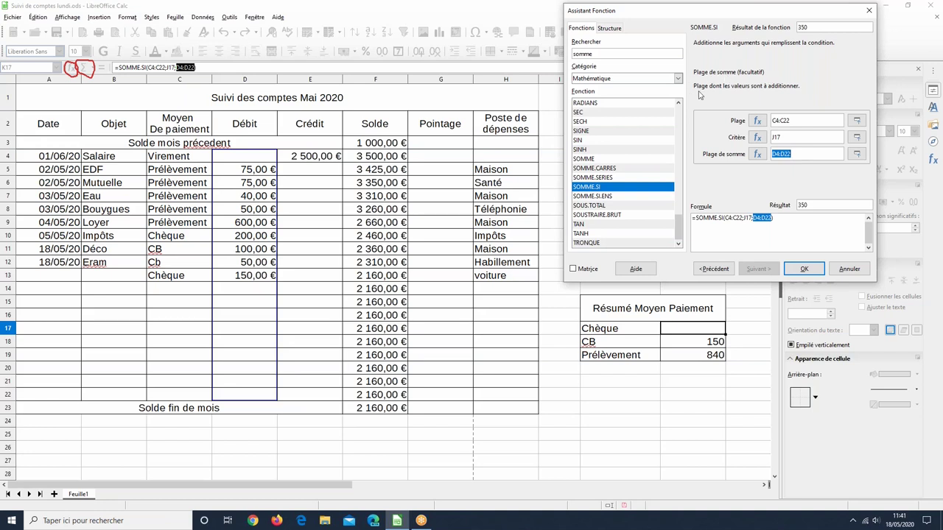
key(shift+Tab)
key(shift+Tab)
key(shift+Tab)
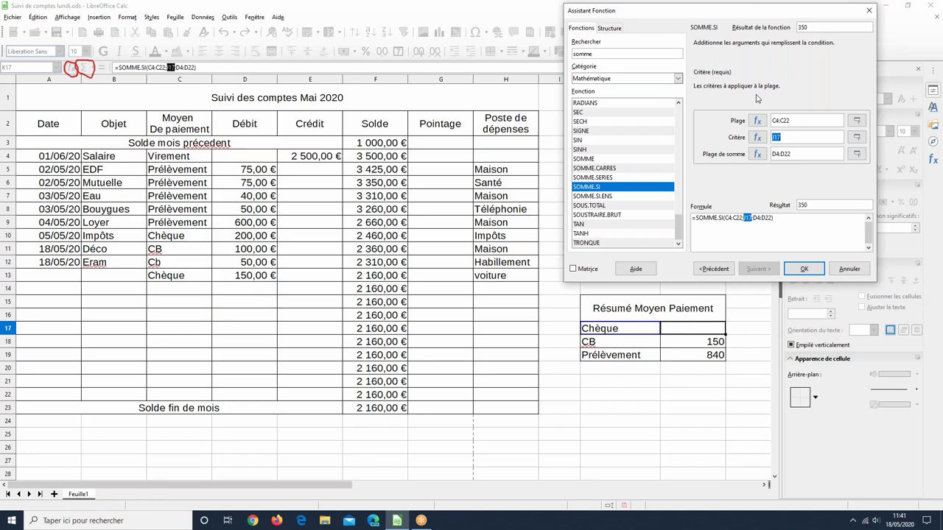
click(810, 120)
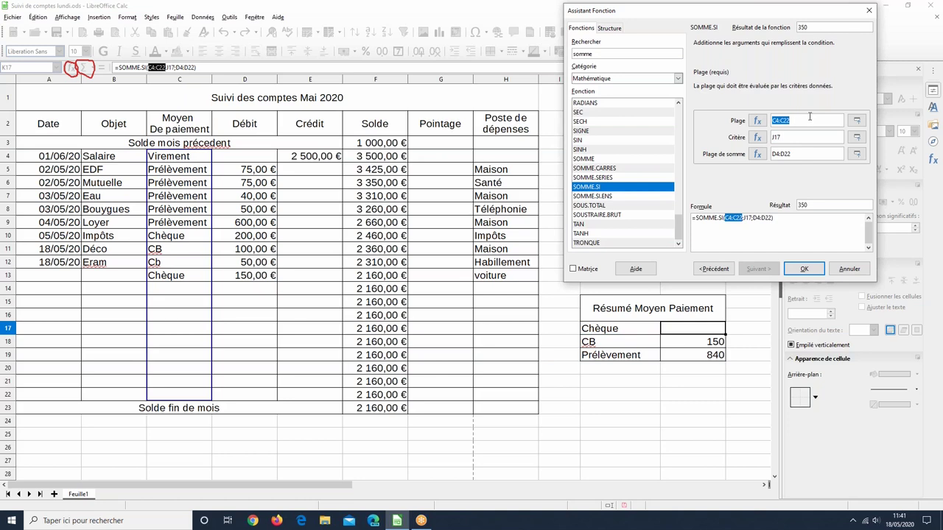
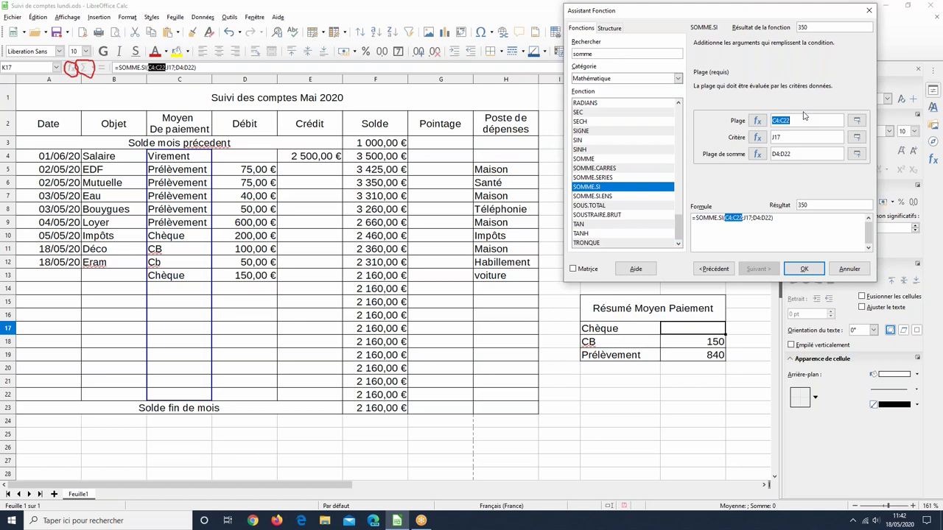
key(Return)
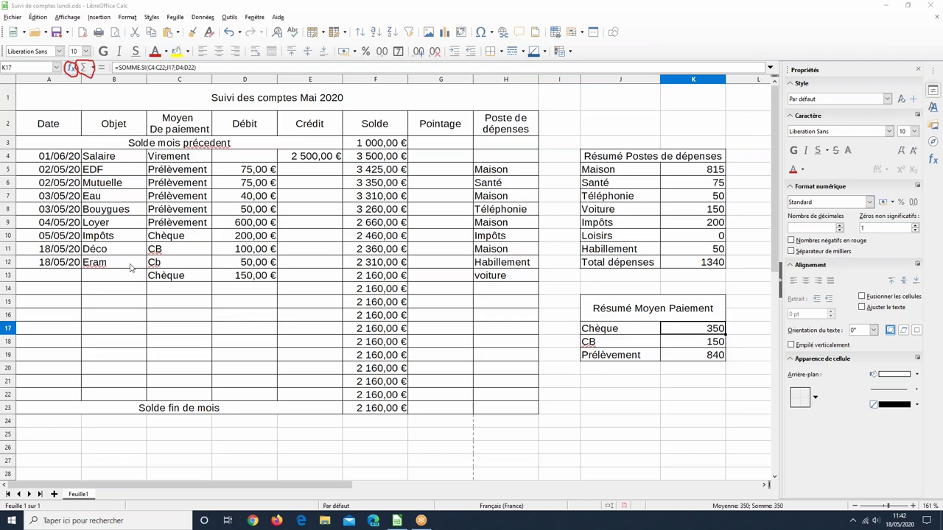
Clear the test entries in A11:D14 and their expense categories in H11:H14.
click(55, 252)
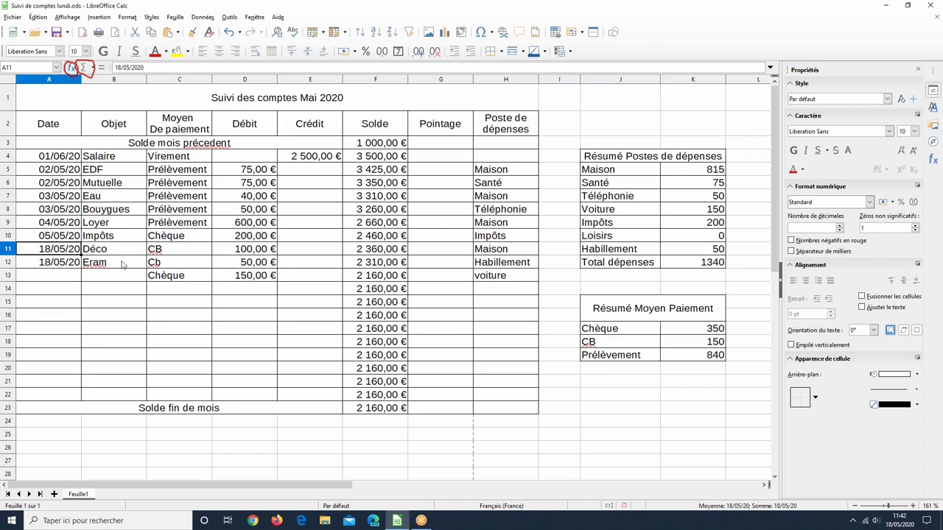
drag(122, 265, 250, 287)
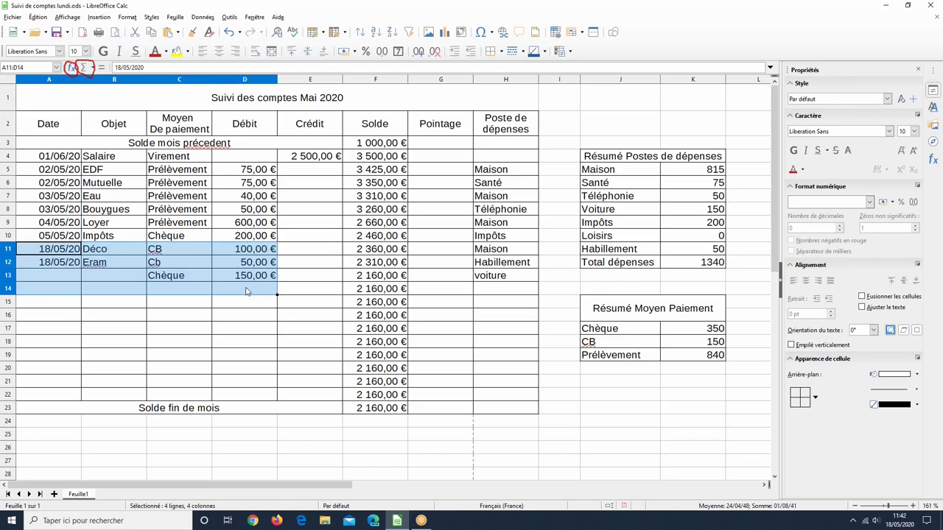
key(Delete)
drag(513, 253, 501, 298)
key(Delete)
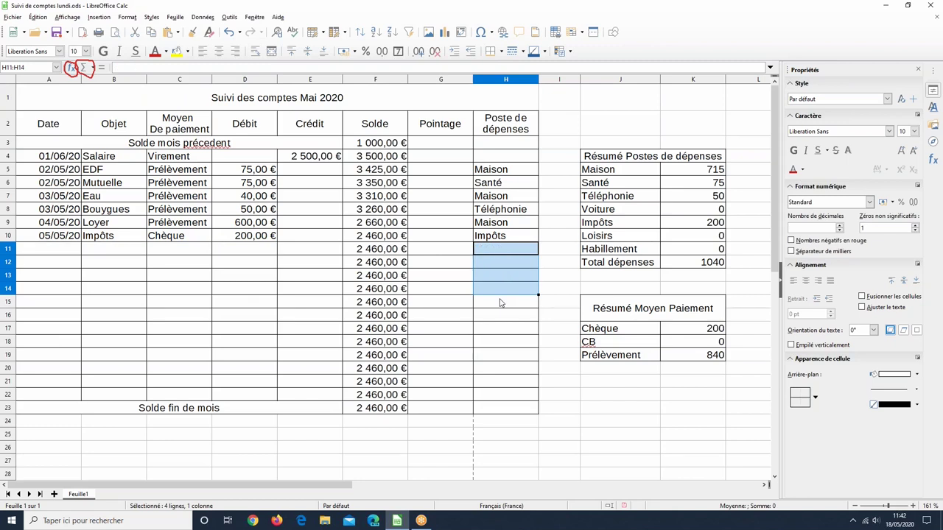
click(620, 420)
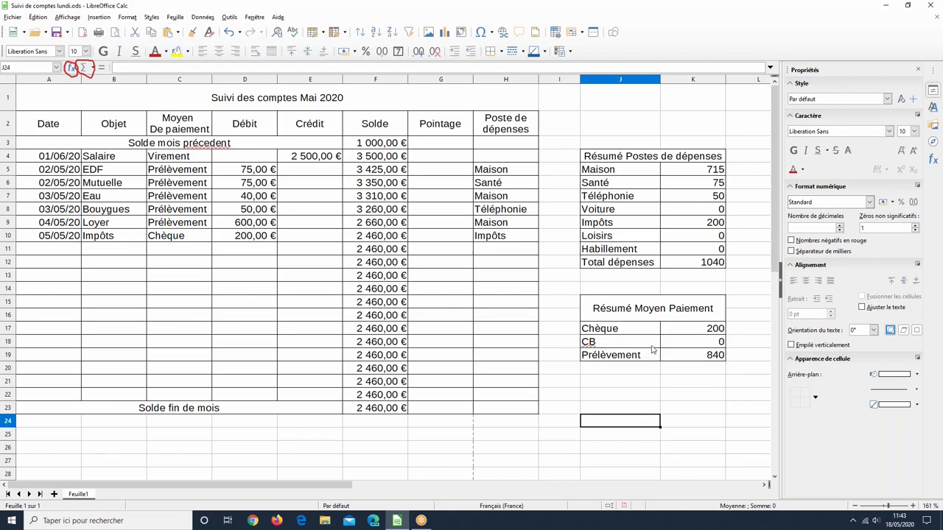
Add a "Total" label in J20 and sum K17:K19 in K20 with SOMME.
click(617, 374)
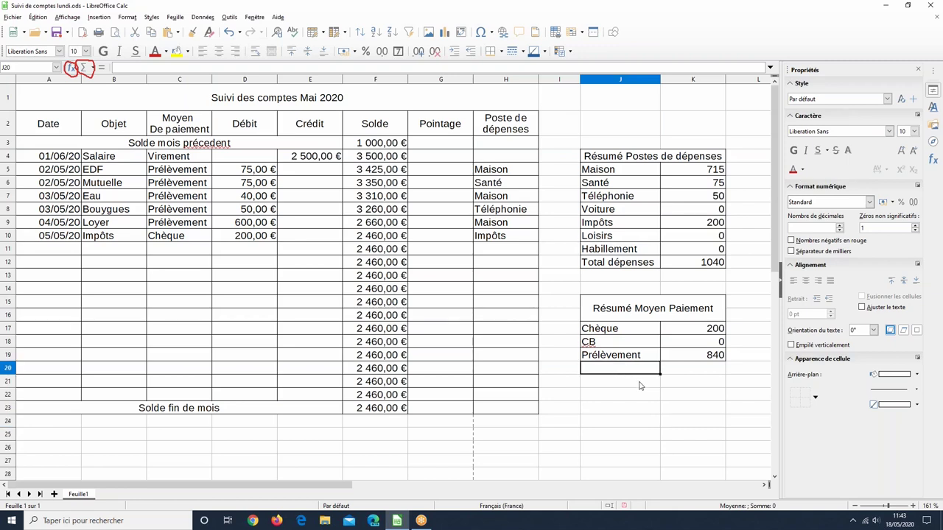
text(Total)
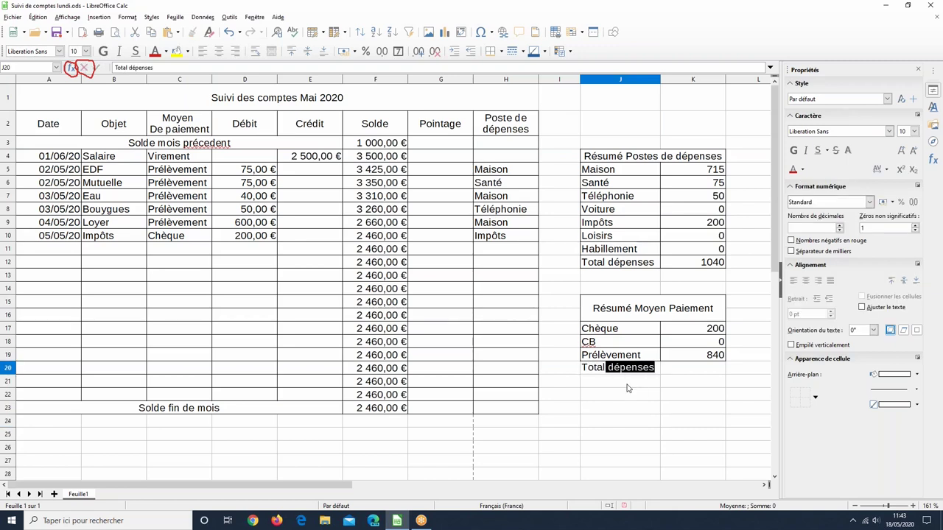
key(BackSpace)
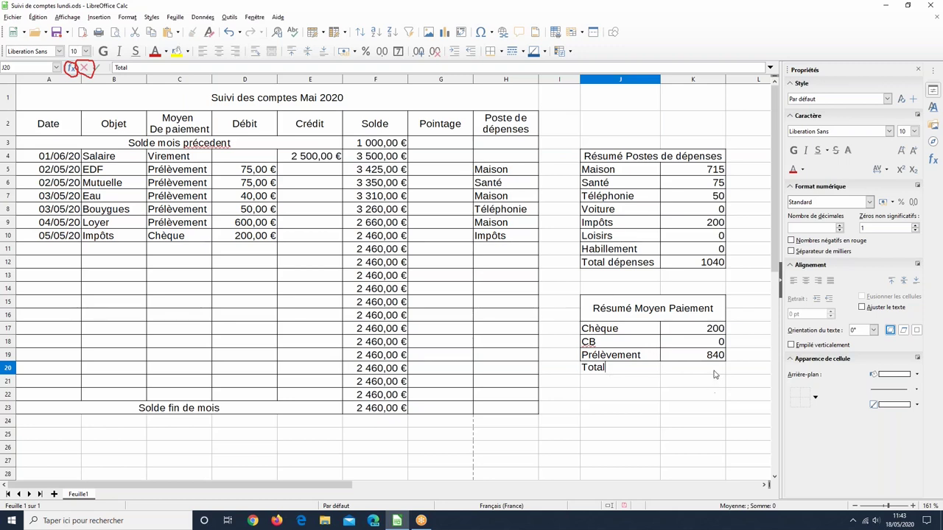
key(Tab)
click(83, 68)
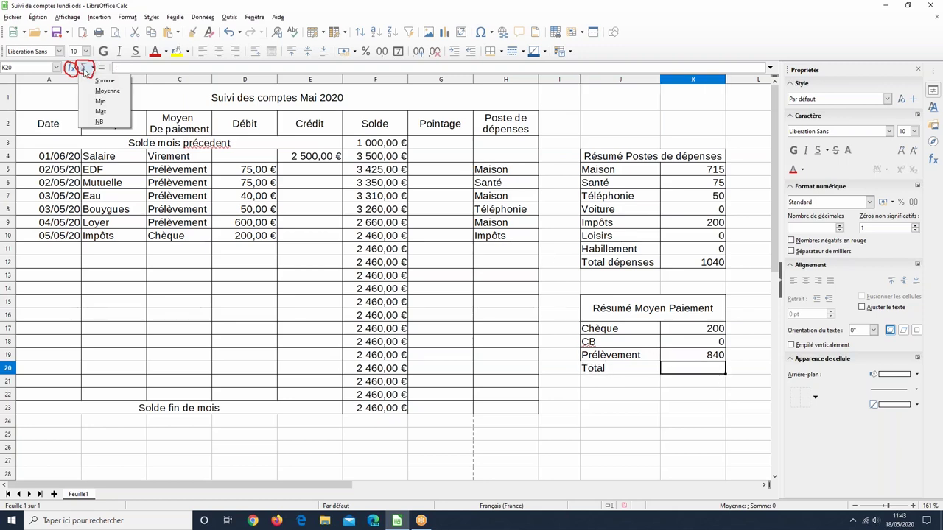
click(100, 78)
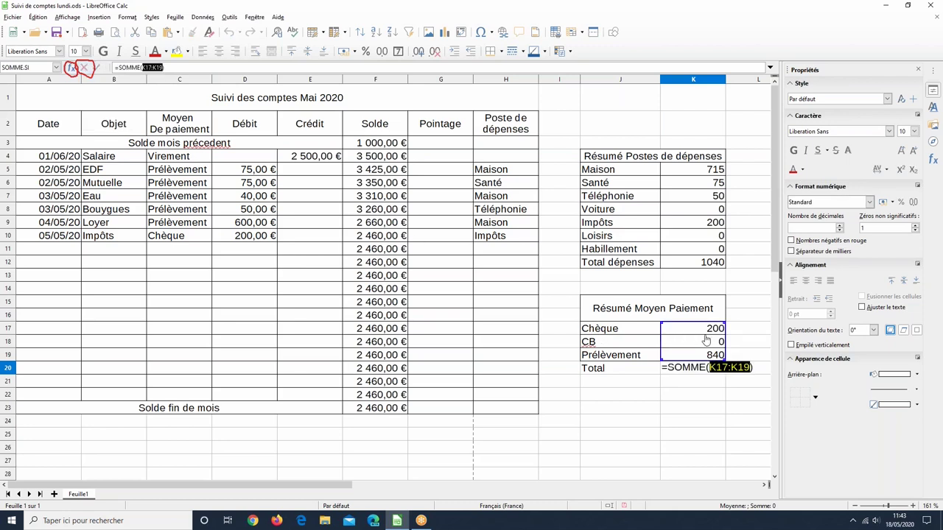
key(Return)
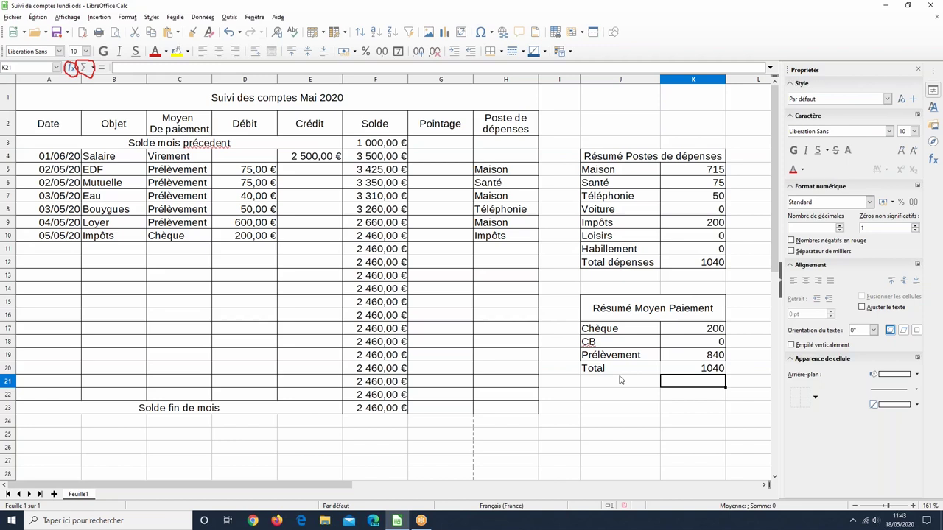
Apply full borders to the Total row of the payment-method summary, J20:K20.
drag(605, 369, 708, 368)
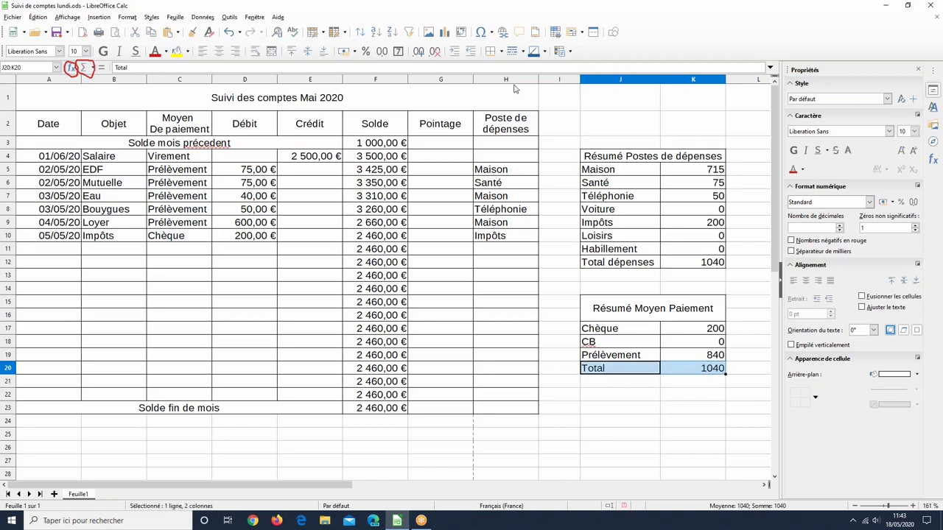
click(498, 52)
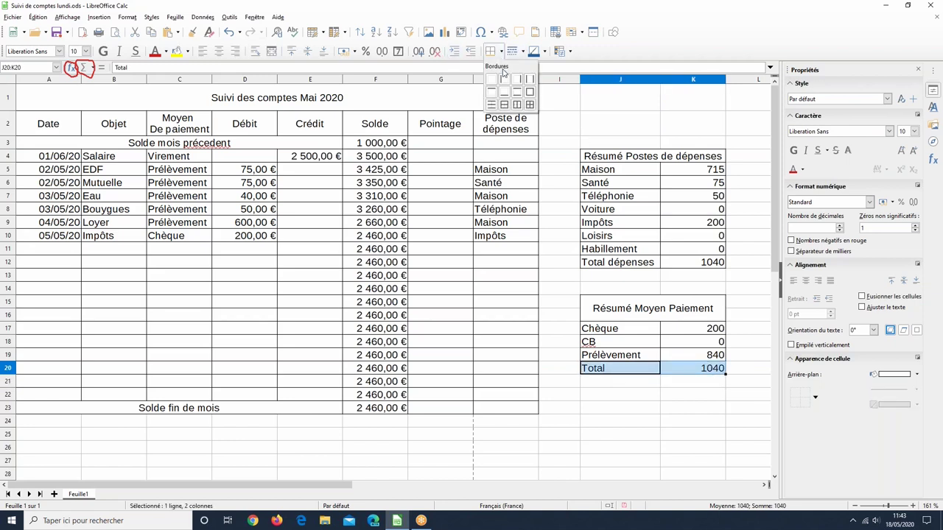
click(529, 106)
click(669, 436)
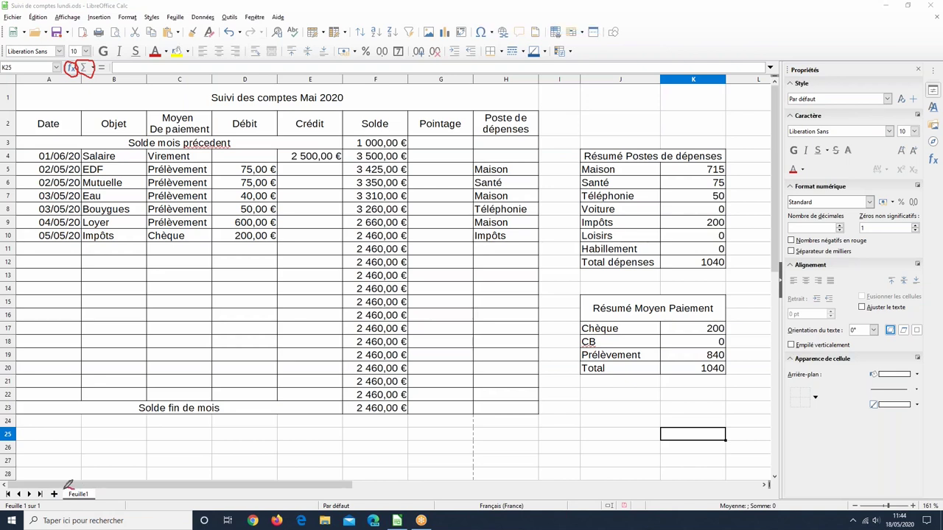
Rename the sheet Feuille1 as "Mai".
drag(68, 487, 97, 487)
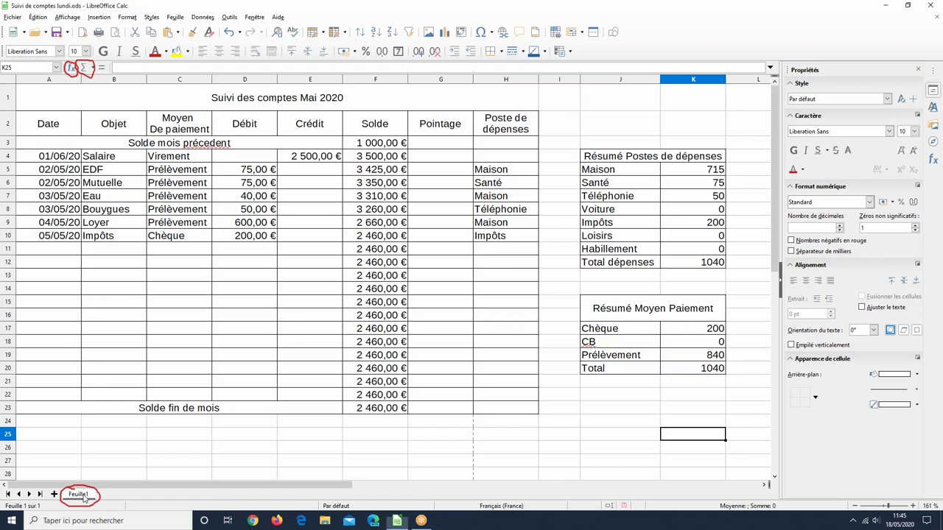
right_click(84, 496)
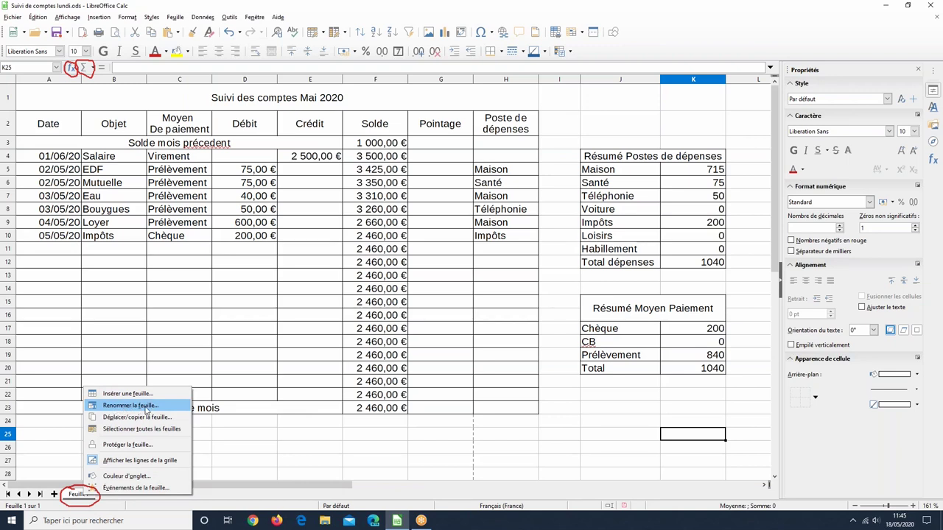
click(146, 406)
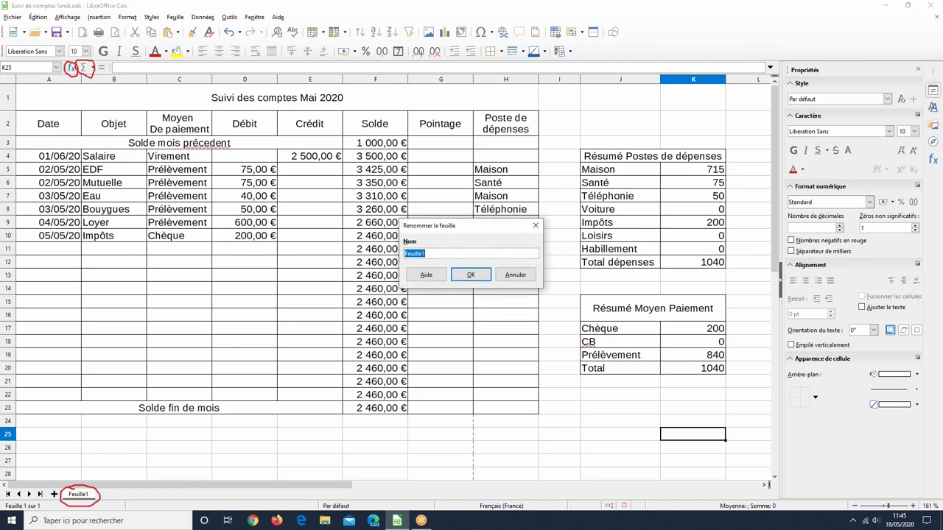
text(Mai)
click(470, 274)
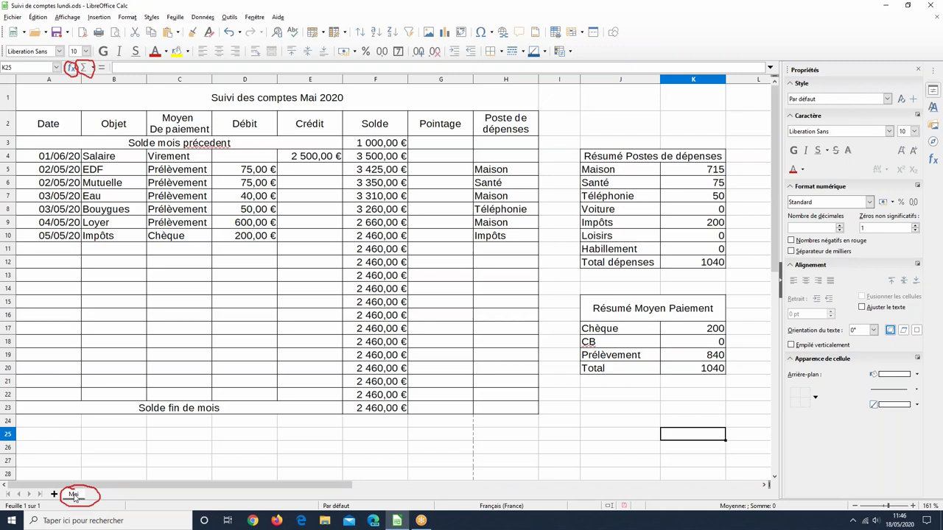
Copy the Mai sheet within the same document, placing the copy in last position and naming it "Juin".
right_click(74, 497)
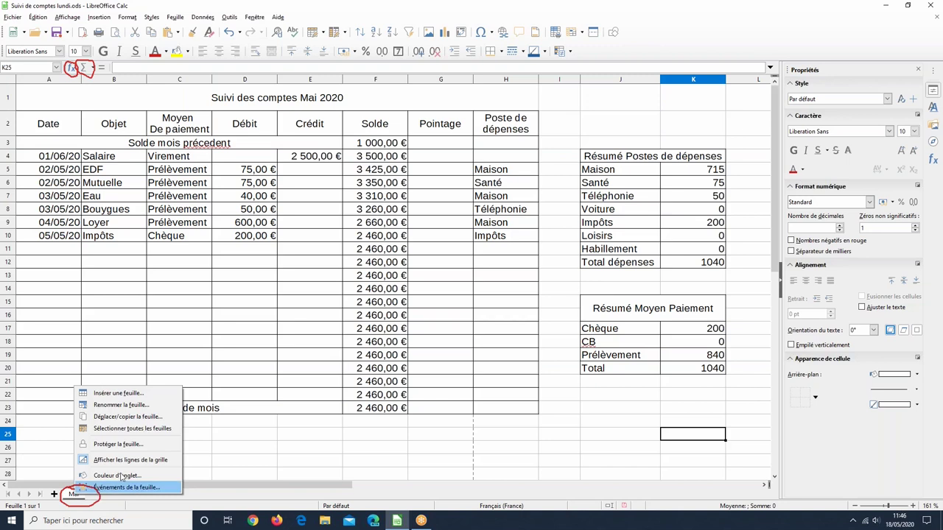
click(144, 422)
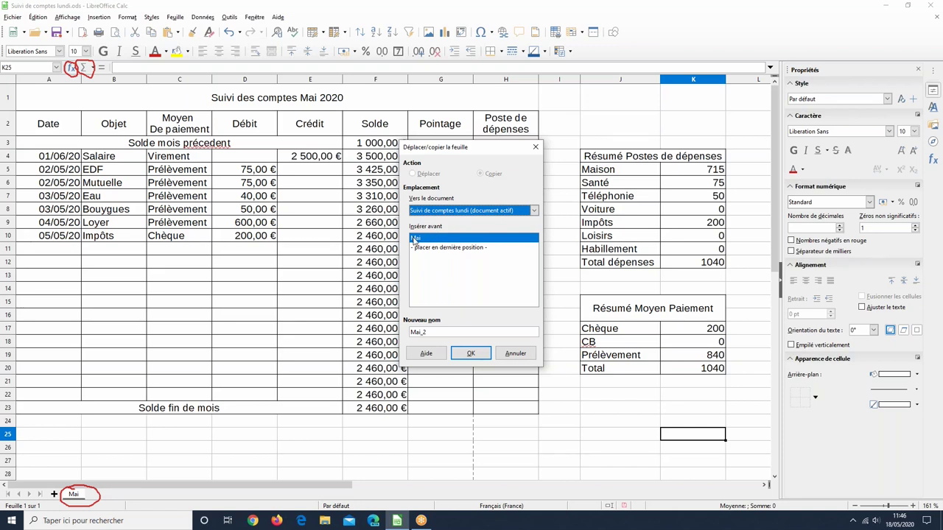
click(449, 248)
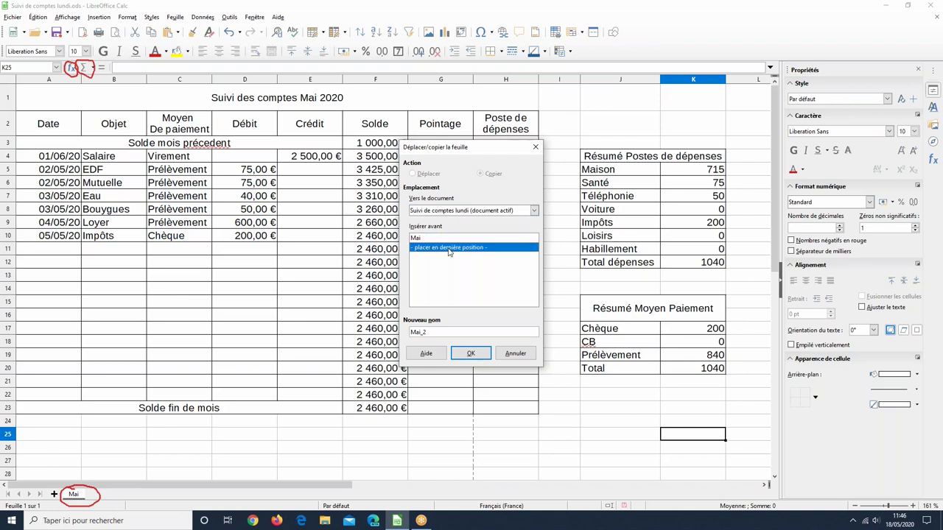
drag(440, 332, 395, 330)
key(BackSpace)
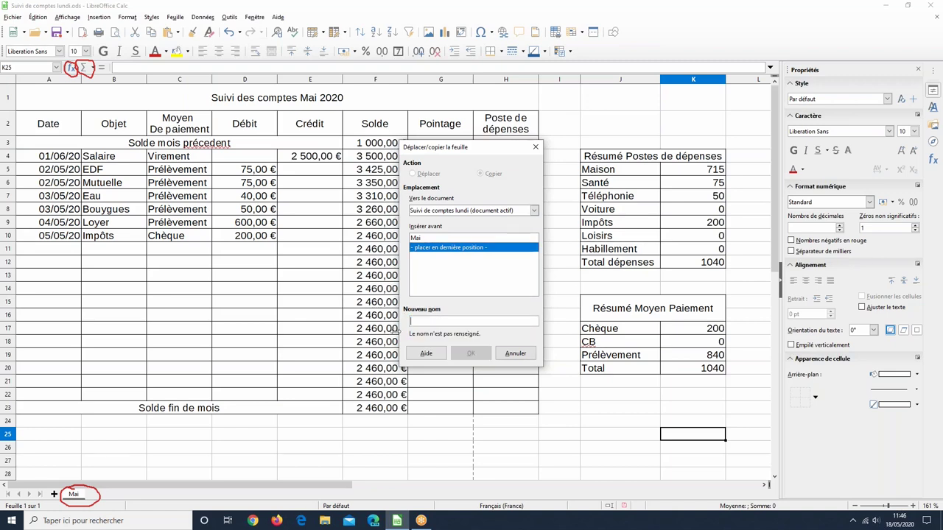
text(Juin)
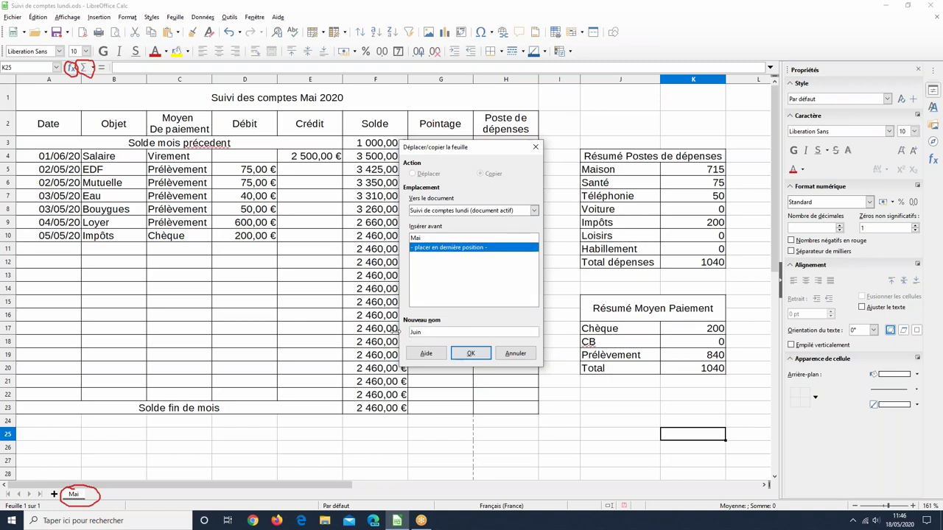
click(470, 354)
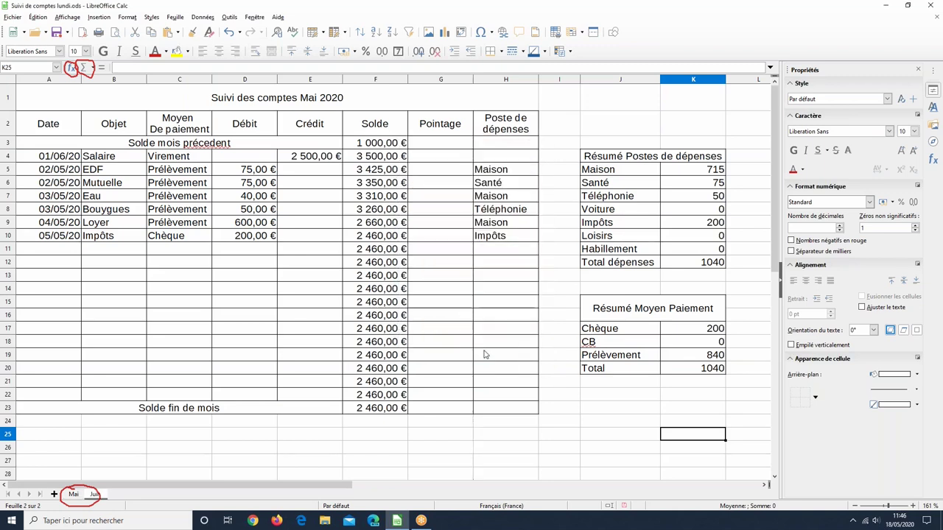
Change the title in A1 of the Juin sheet to "Suivi des comptes Juin 2020".
click(73, 494)
click(301, 96)
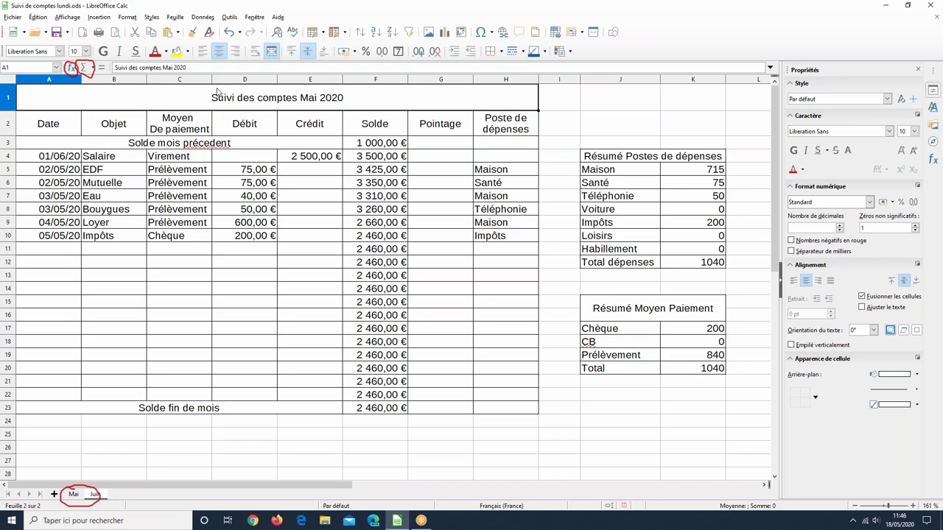
click(173, 67)
drag(172, 67, 162, 67)
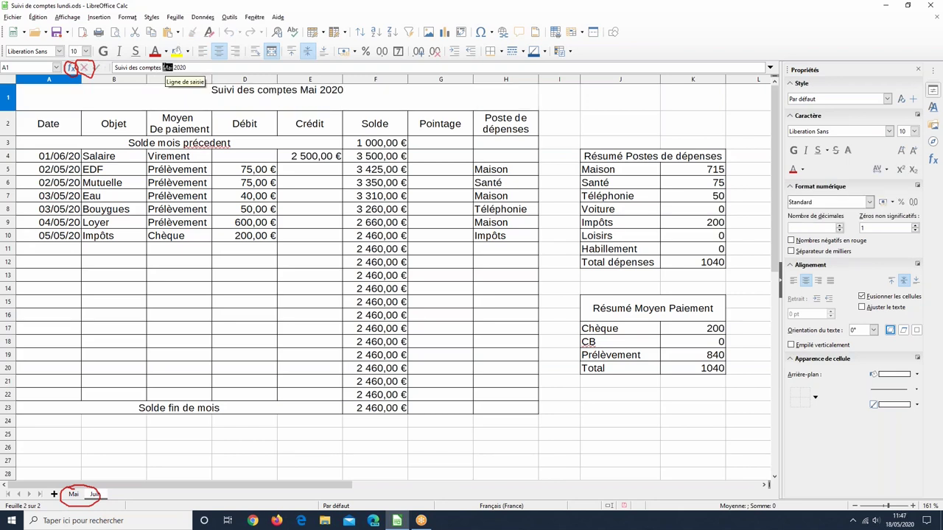
key(BackSpace)
text(Juin)
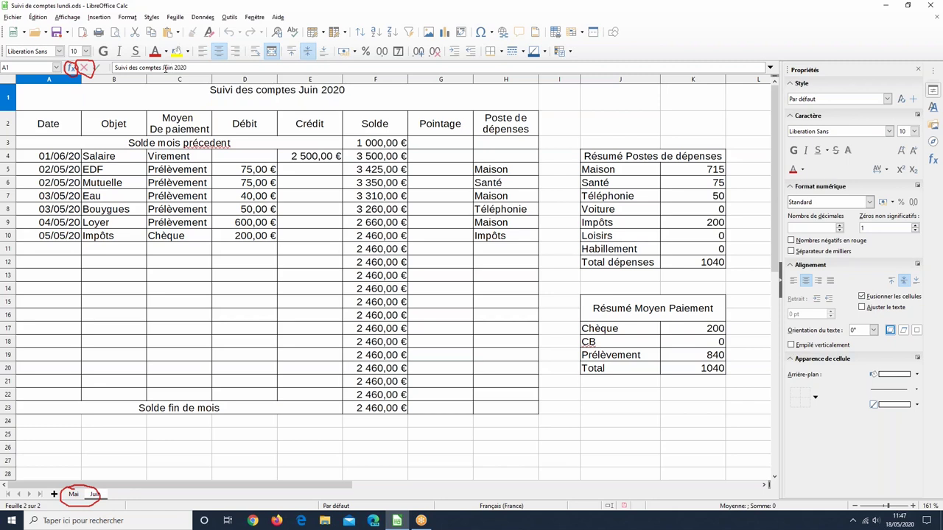
click(63, 182)
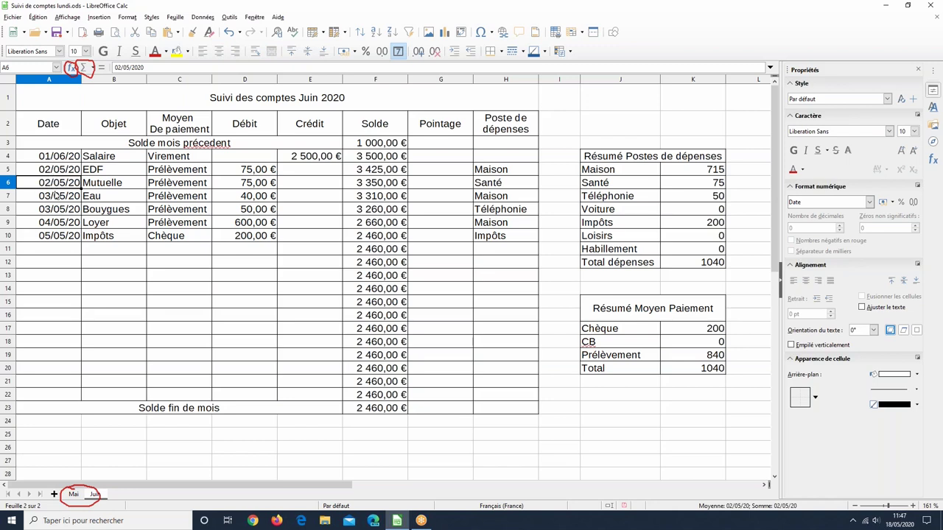
Set the EDF and Mutuelle dates in A5 and A6 of the Juin sheet to 02/06/2020.
click(56, 170)
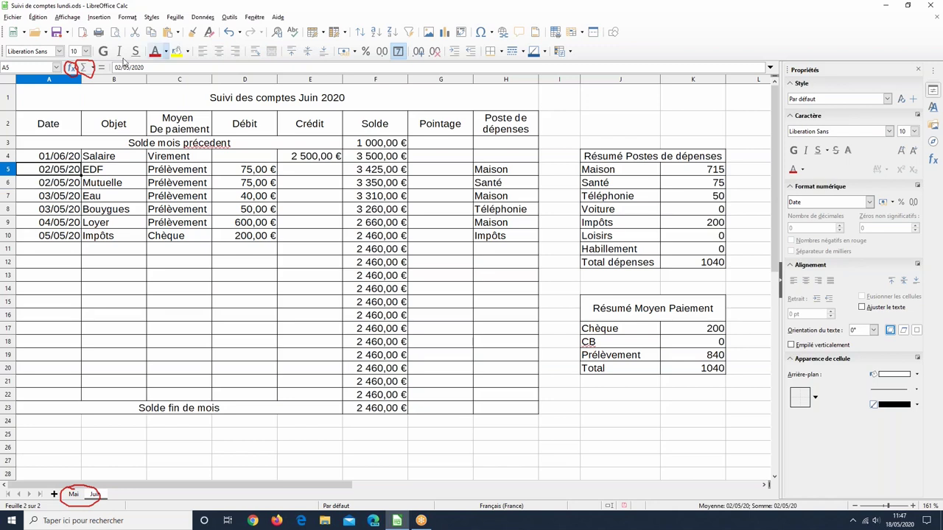
click(129, 67)
key(BackSpace)
text(6)
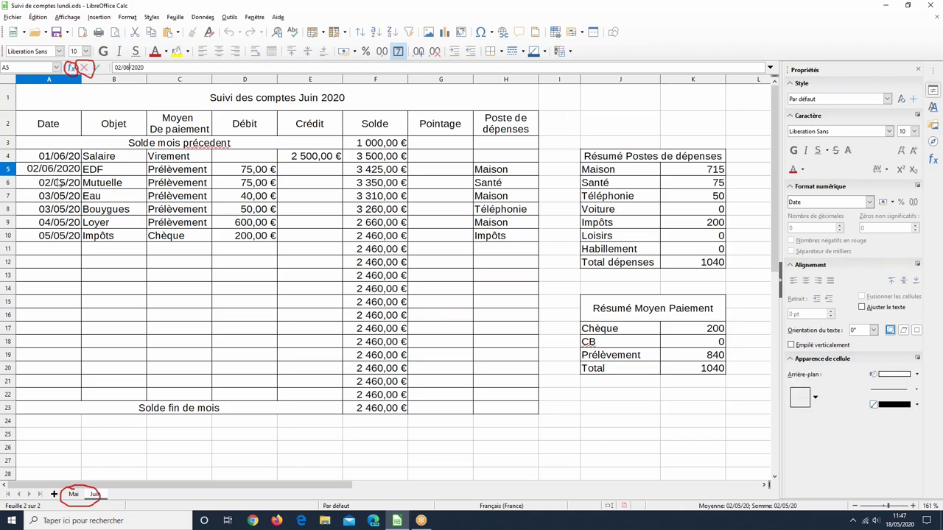
key(Return)
double_click(123, 67)
text(06)
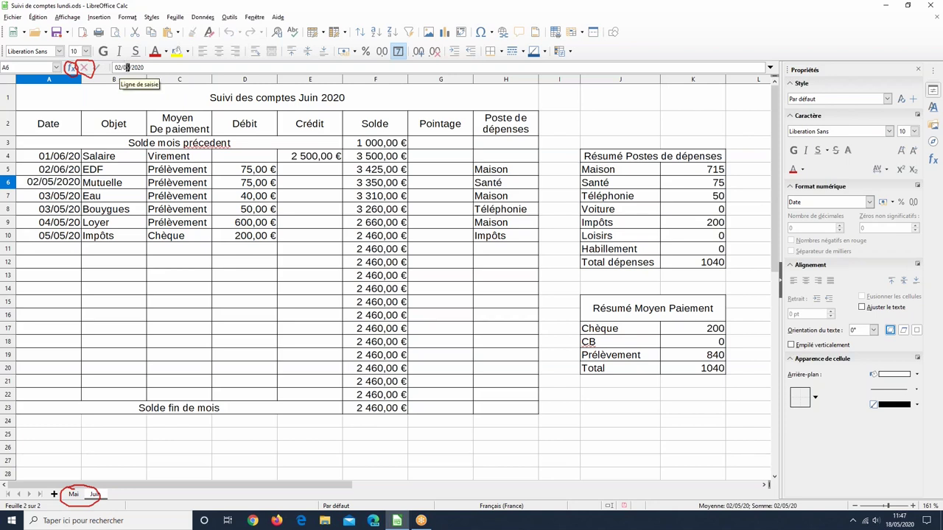
Set the Eau and Bouygues dates in A7 and A8 to 03/06/2020.
double_click(51, 195)
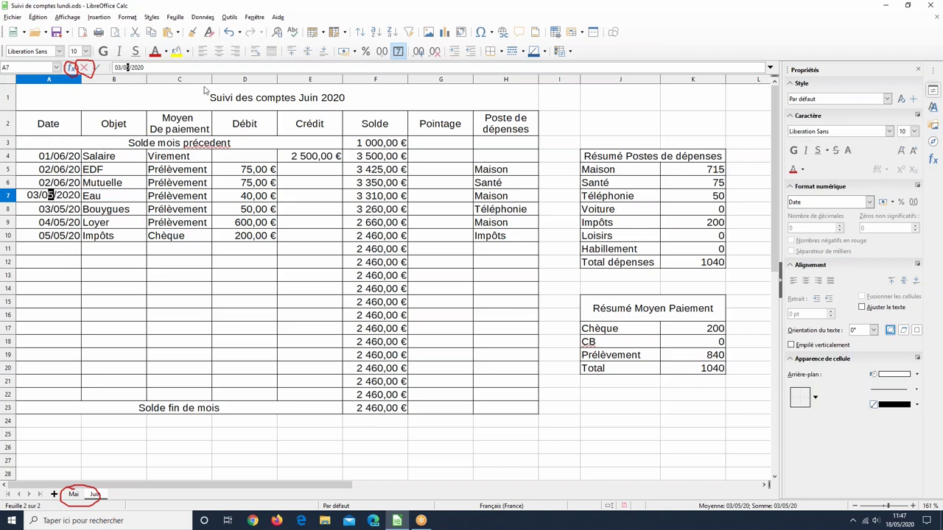
text(6)
key(Return)
click(130, 68)
key(shift+Right)
text(6)
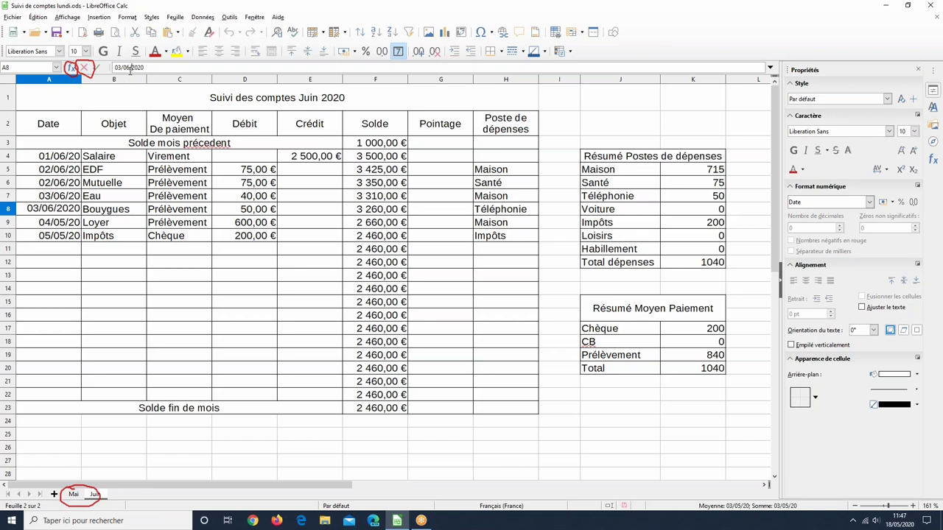
key(Return)
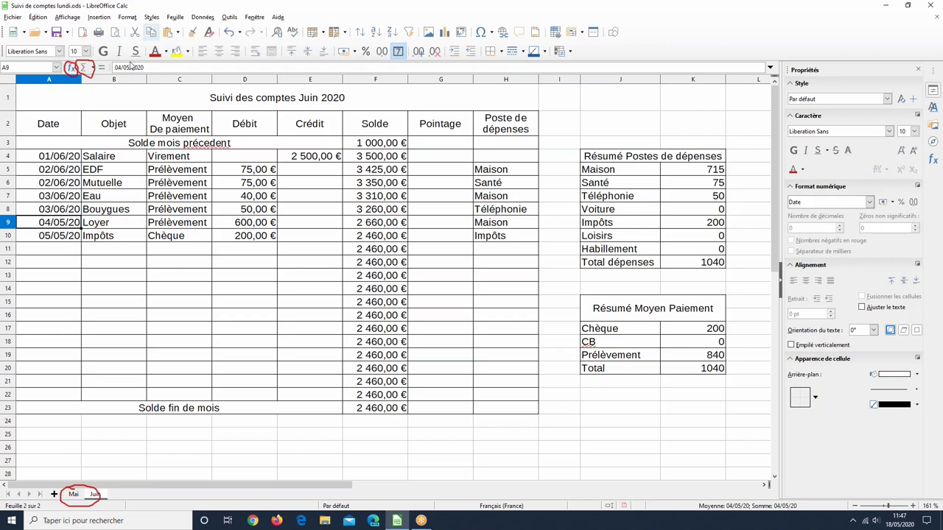
Set the Loyer date in A9 to 04/06/2020 and the Impôts date in A10 to 05/06/2020.
click(128, 67)
key(shift+Right)
text(6)
key(Return)
click(128, 67)
key(shift+Right)
text(6)
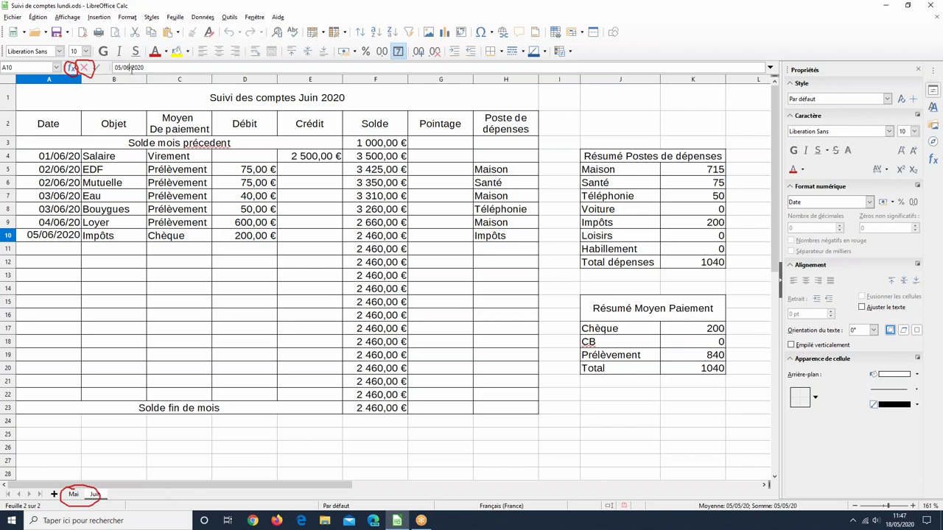
click(208, 368)
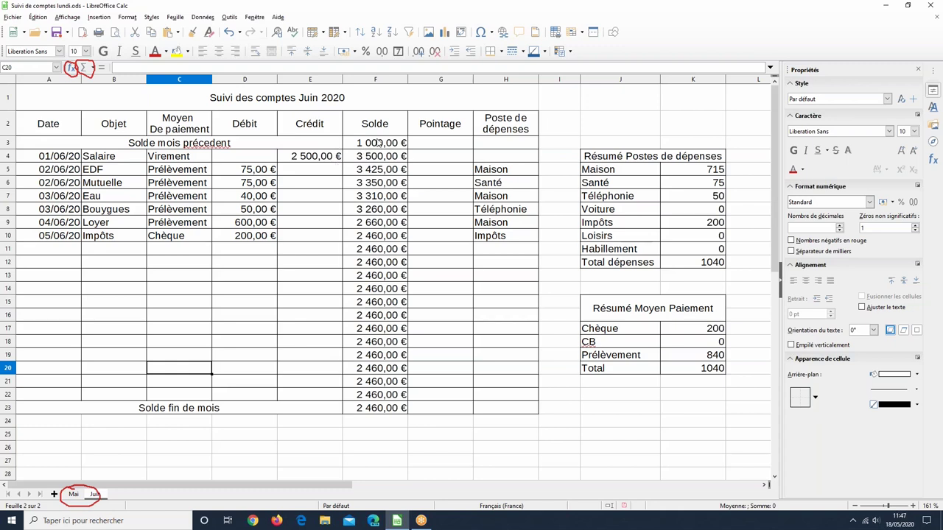
Replace the previous-month balance in F3 of the Juin sheet with Mai's closing balance, entered as the fixed value 2460.
click(364, 143)
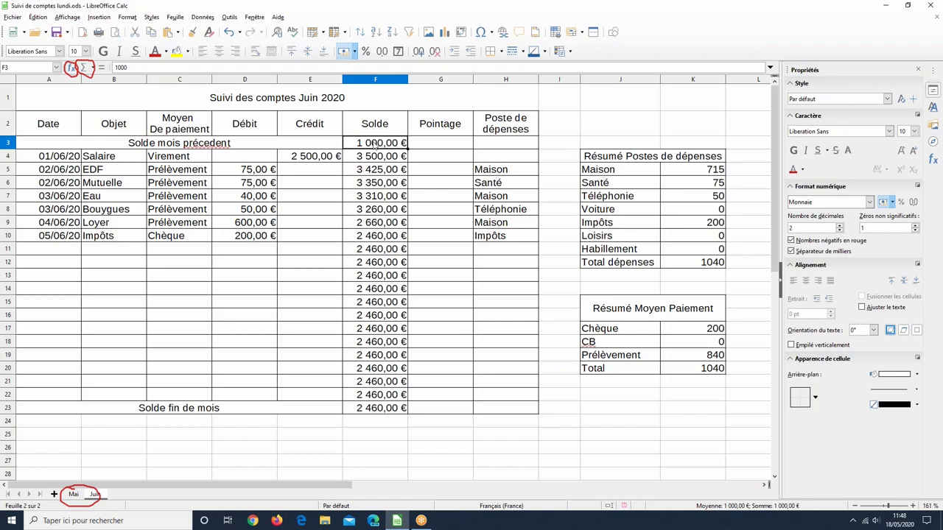
key(BackSpace)
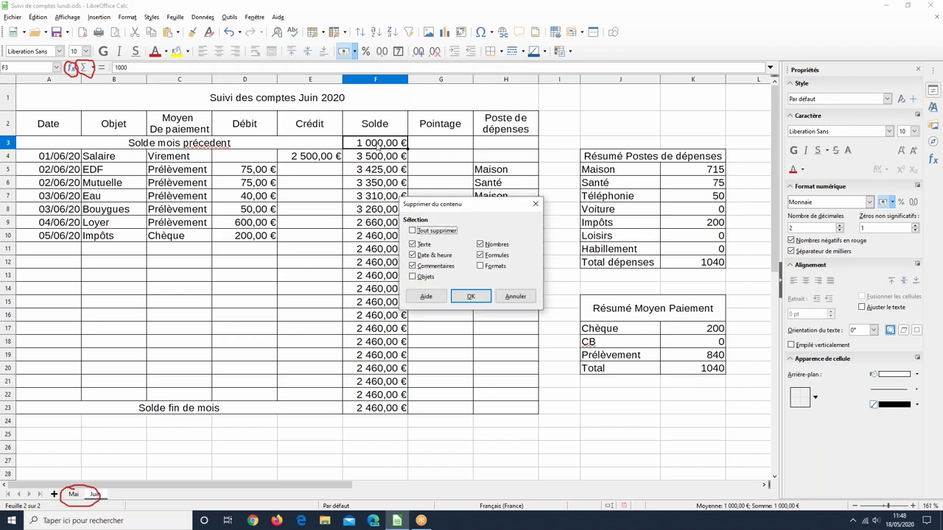
click(515, 297)
key(Delete)
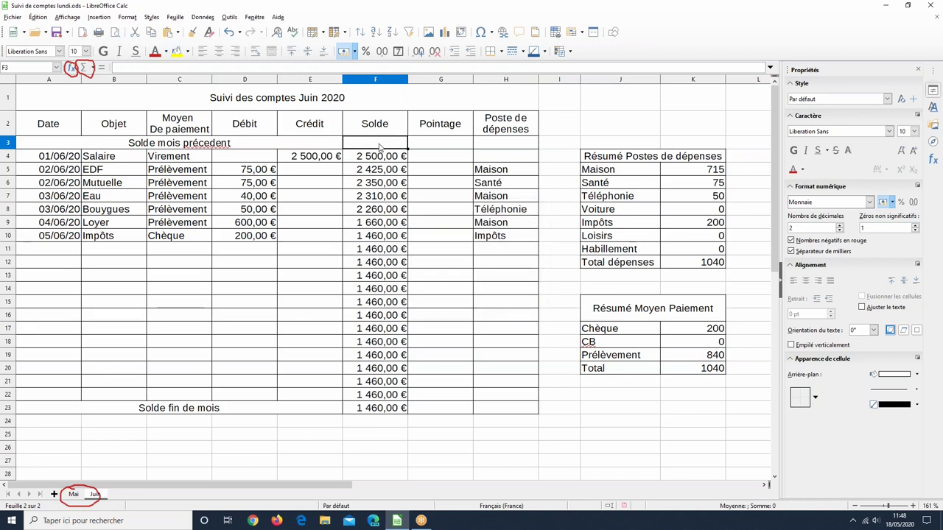
click(73, 496)
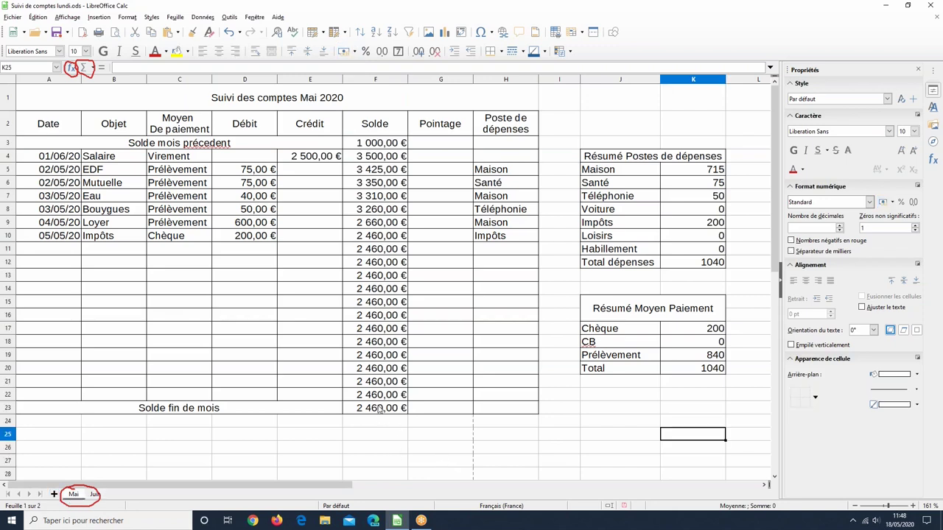
click(91, 495)
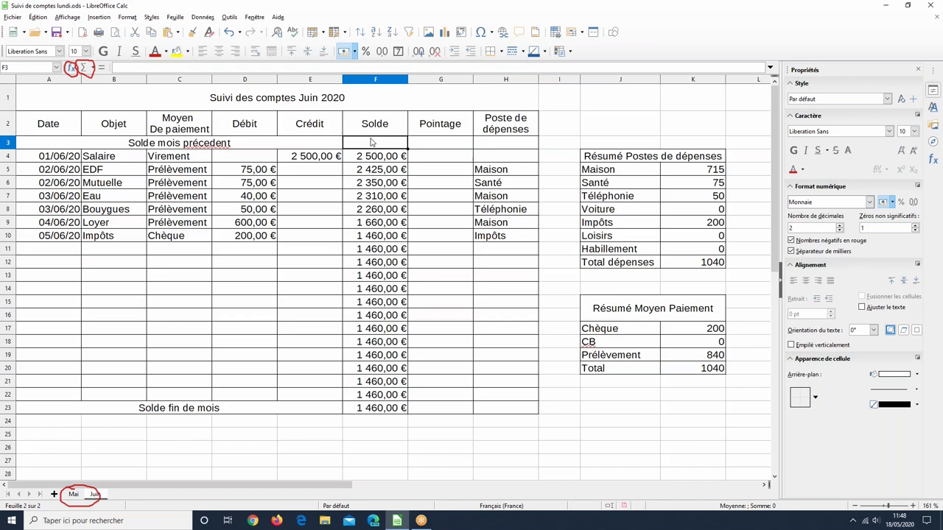
text(2460)
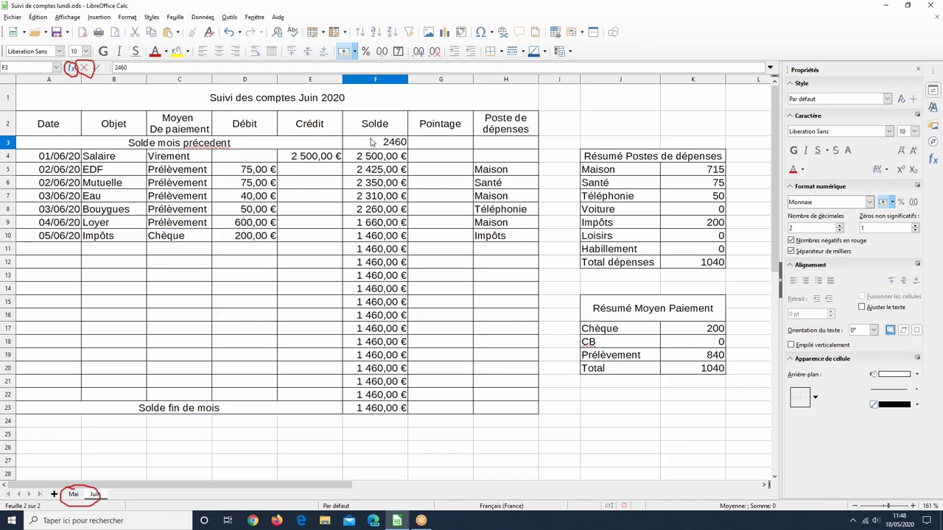
key(Return)
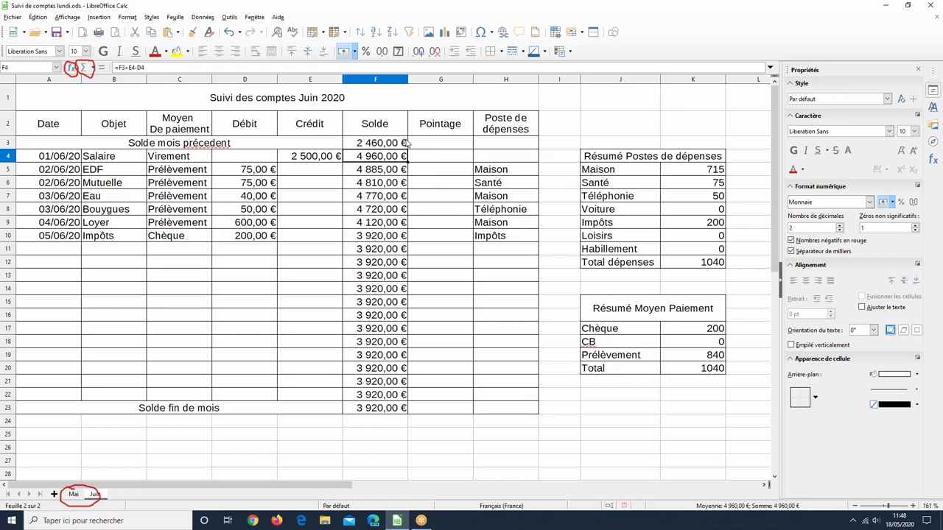
Clear F3 of the Juin sheet and link it to Mai's end-of-month balance with the formula =$Mai.F23.
click(379, 141)
key(Delete)
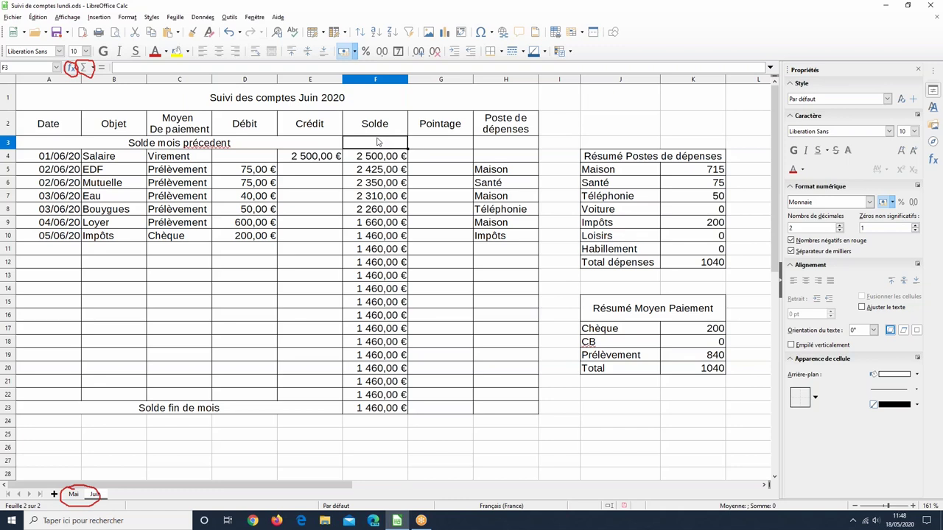
text(=)
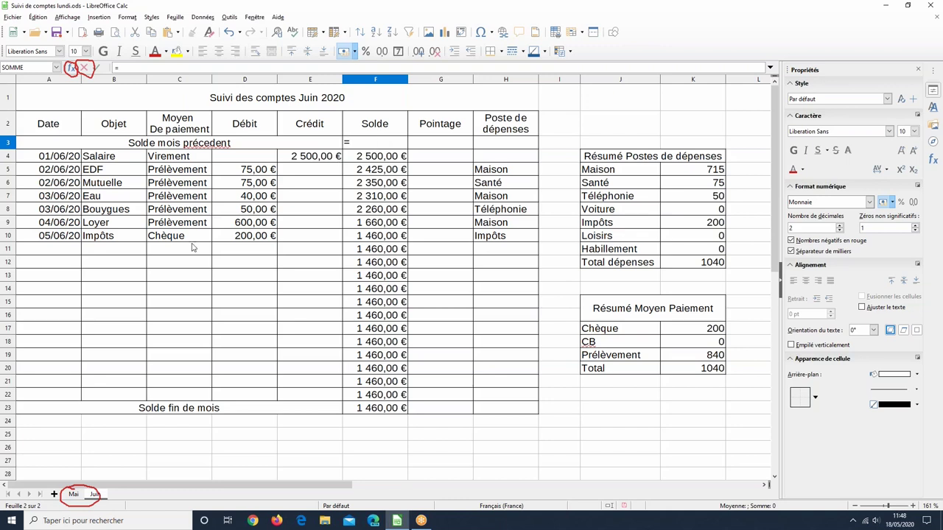
click(74, 495)
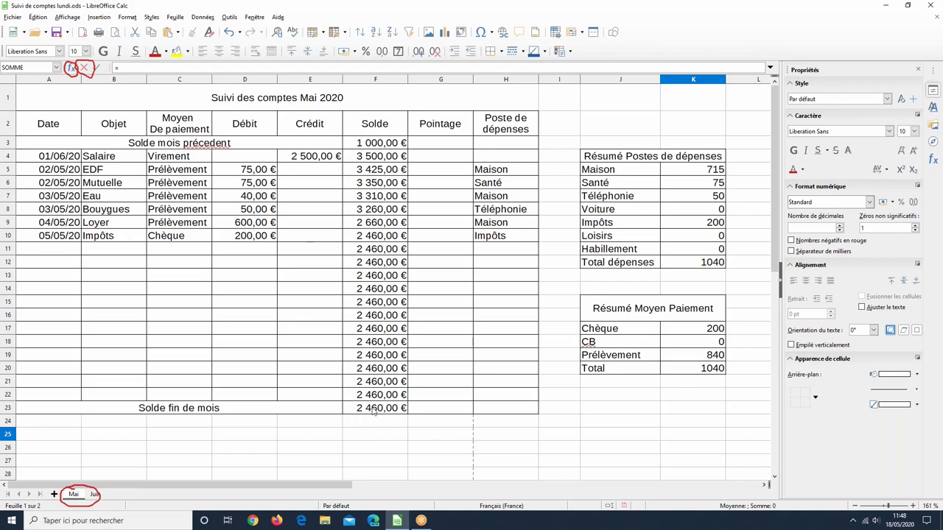
click(375, 410)
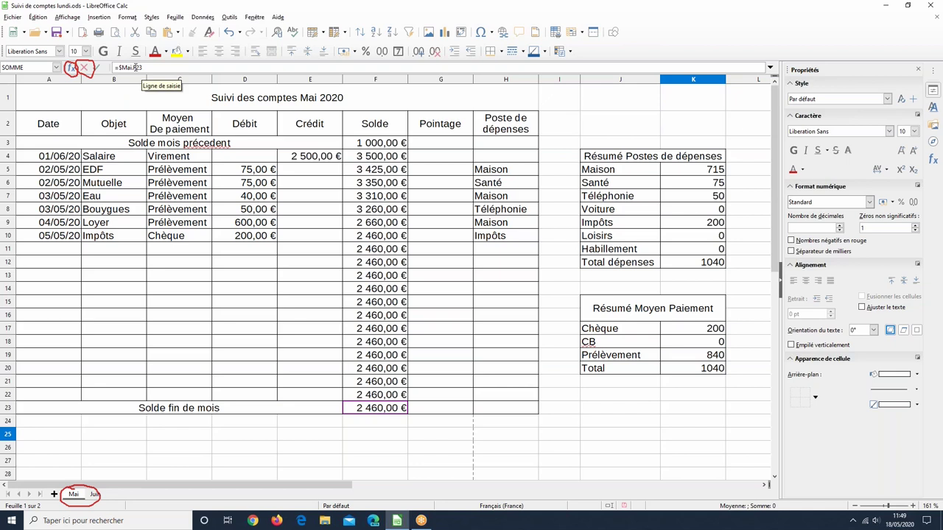
key(Return)
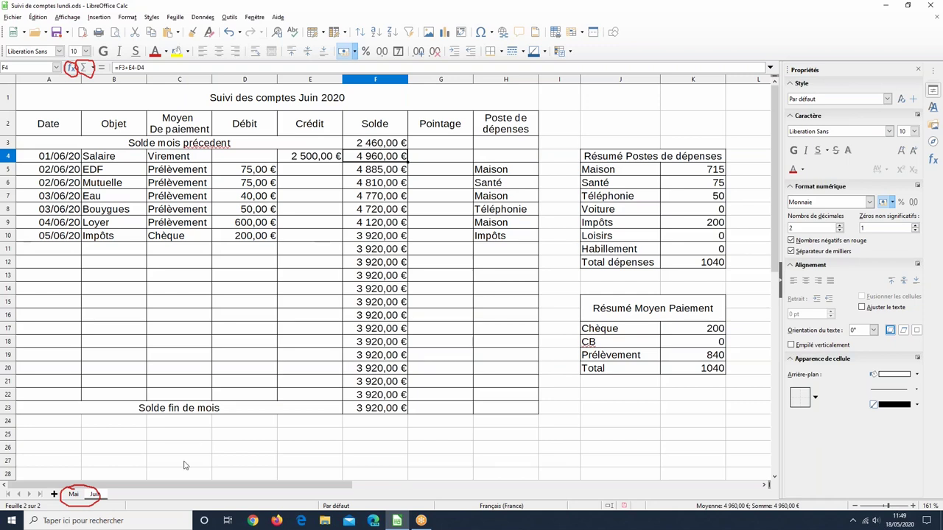
Add a CB expense with a debit of 2500 in row 11 of the Mai sheet.
click(73, 495)
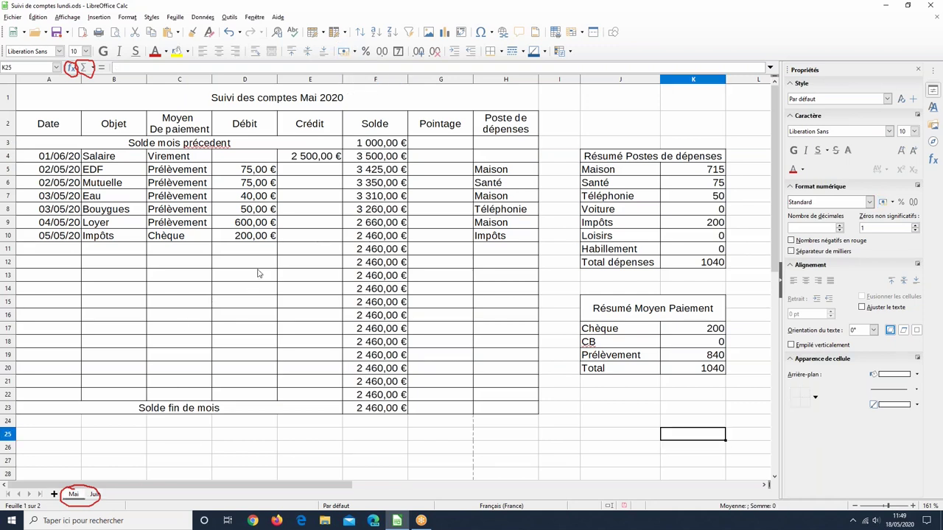
click(184, 250)
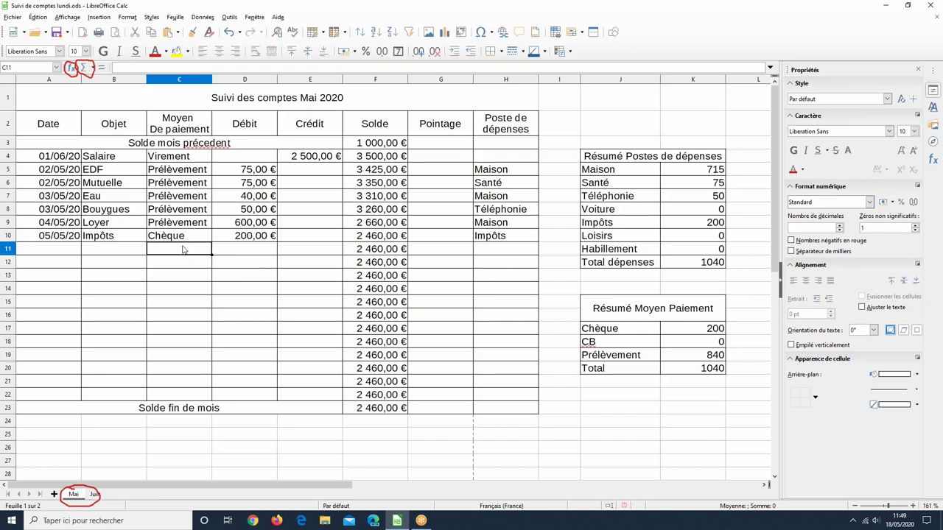
text(CB)
click(252, 249)
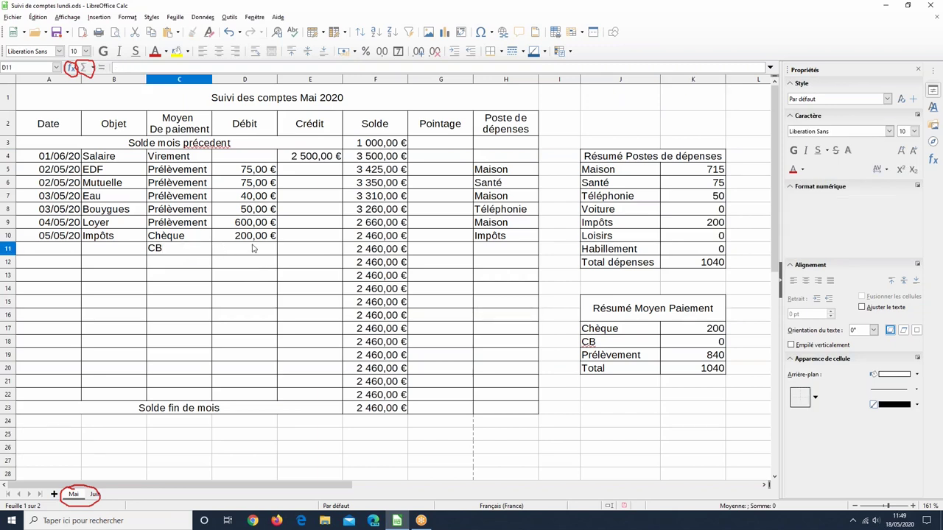
text(2500)
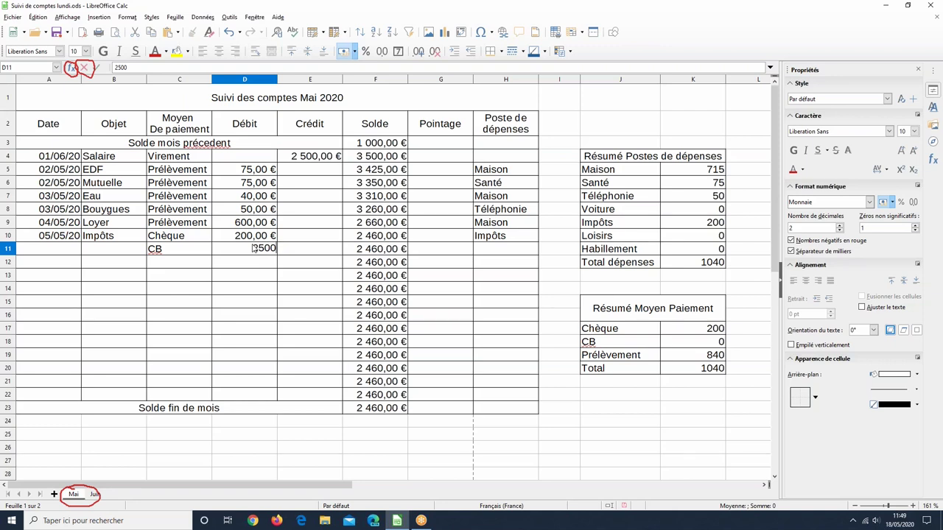
key(Return)
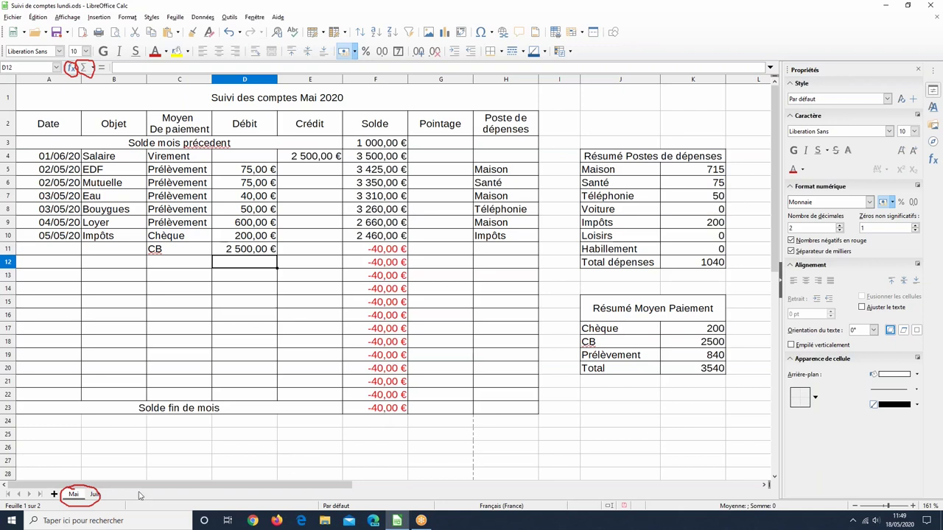
Set the Mutuelle debit in D6 of the Juin sheet to 80.
click(94, 494)
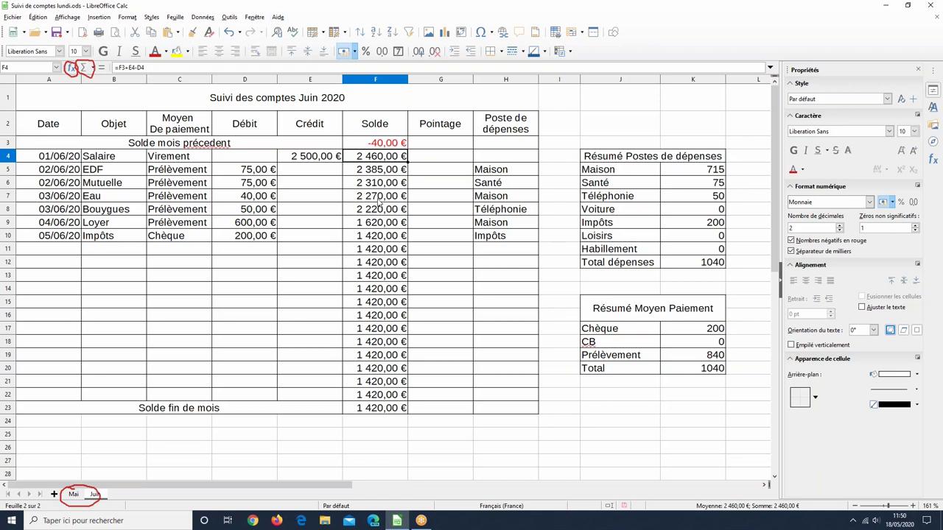
click(246, 187)
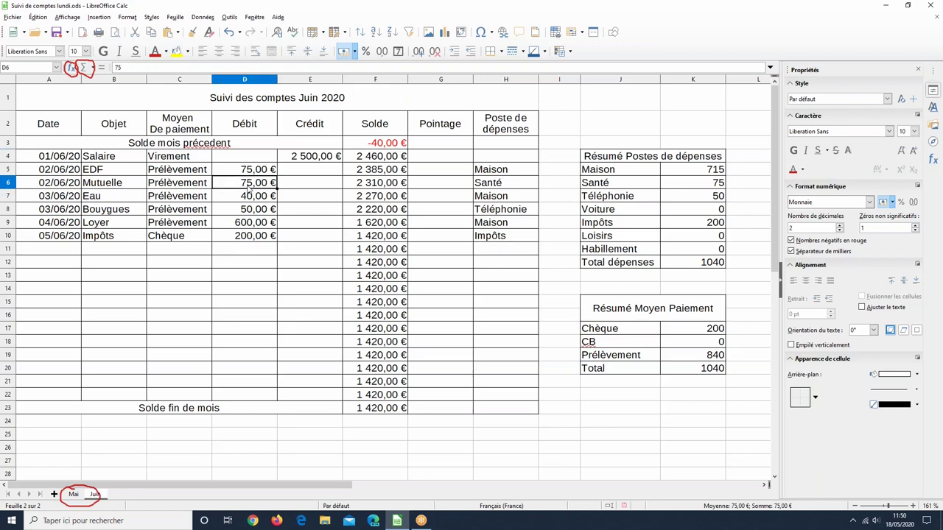
text(80)
key(Return)
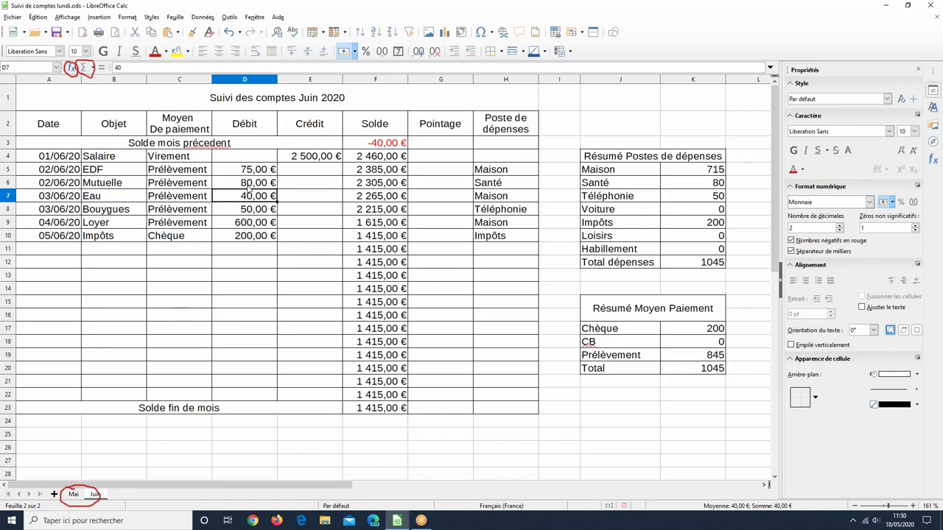
click(122, 247)
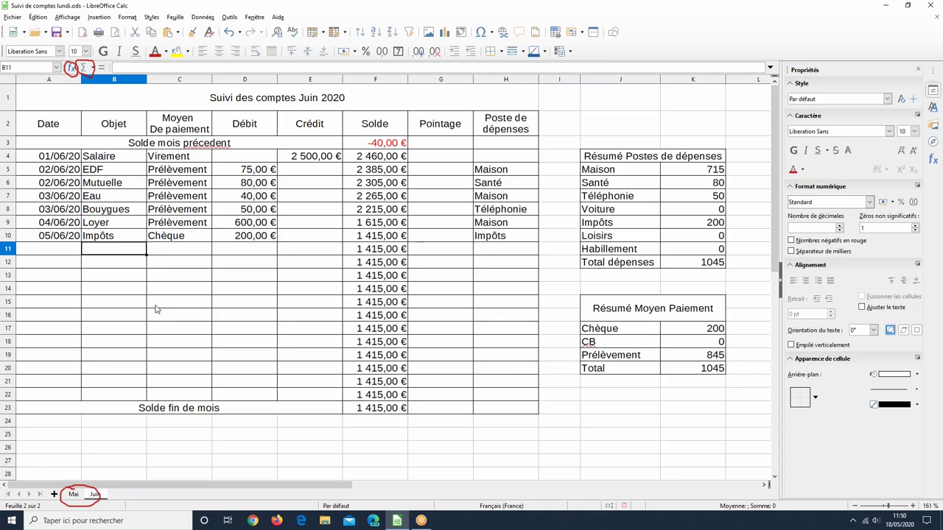
Copy the Juin sheet to the last position in the same workbook under the name Juillet.
click(70, 496)
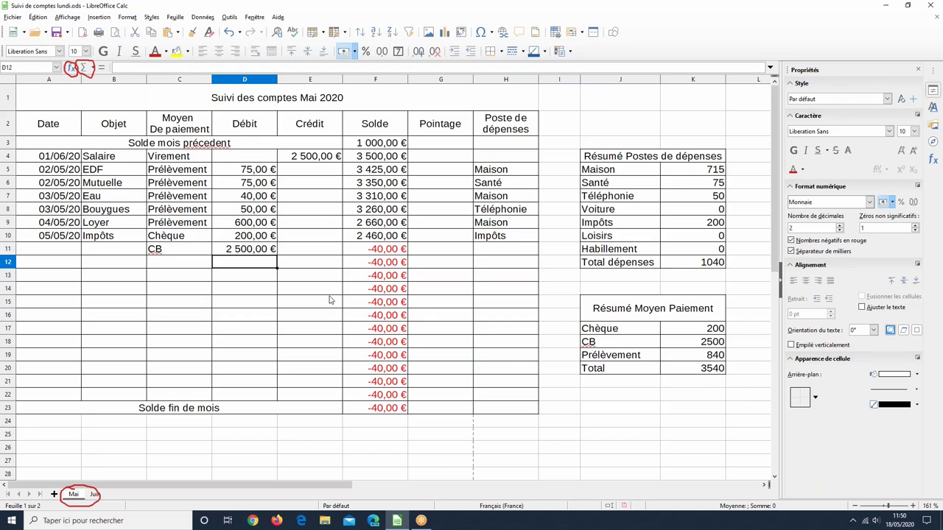
click(94, 495)
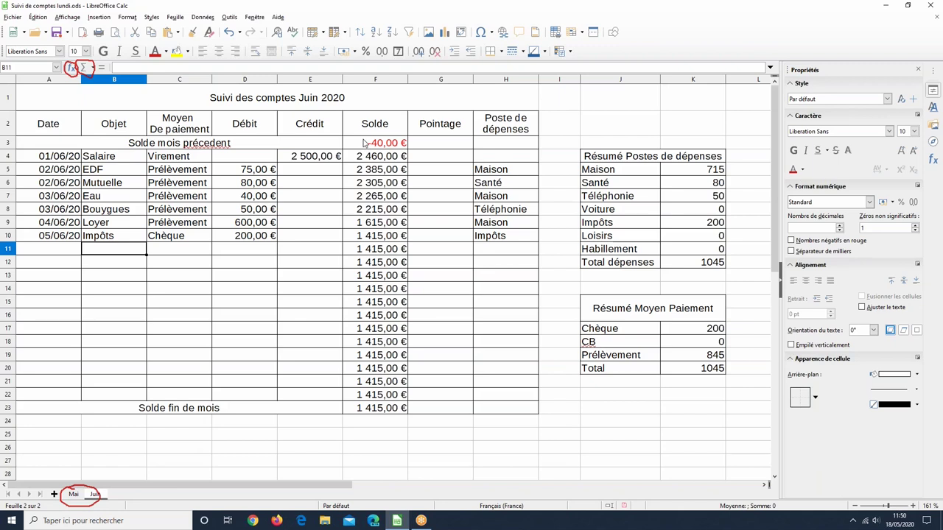
right_click(93, 495)
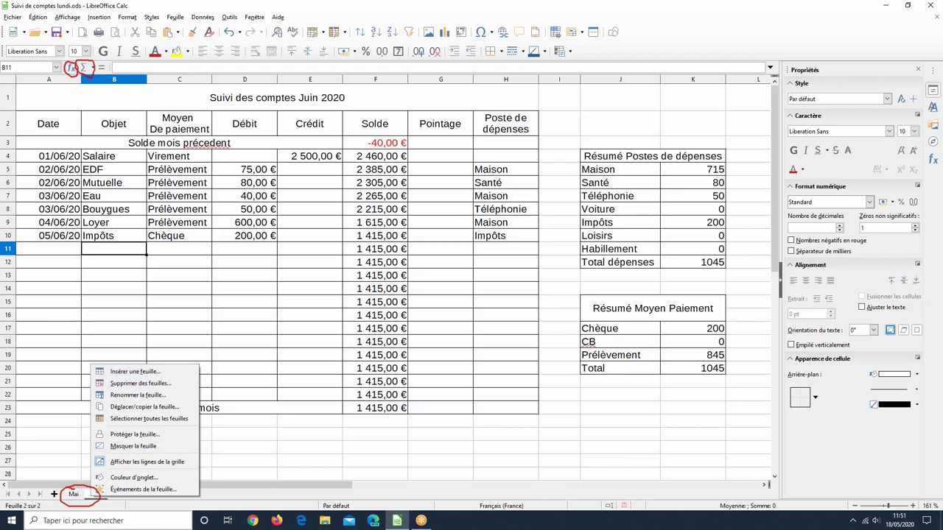
click(177, 510)
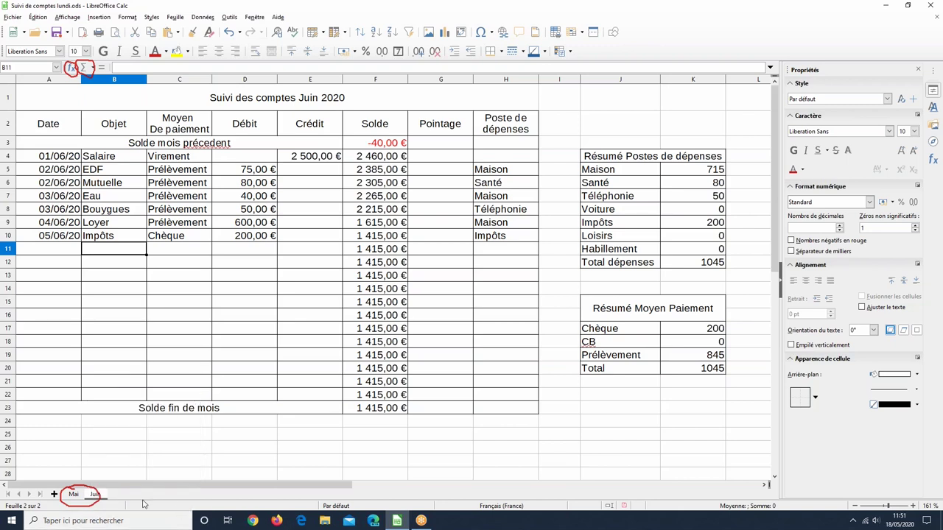
right_click(98, 500)
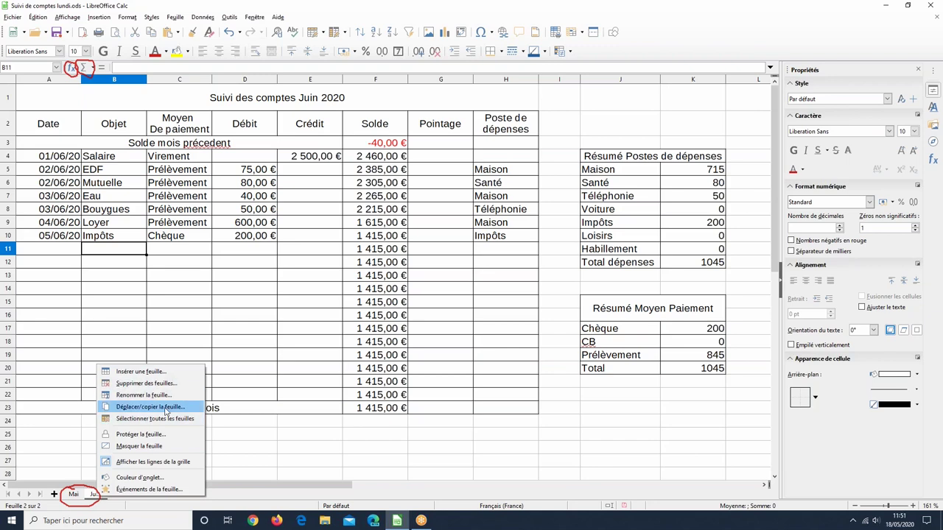
click(150, 406)
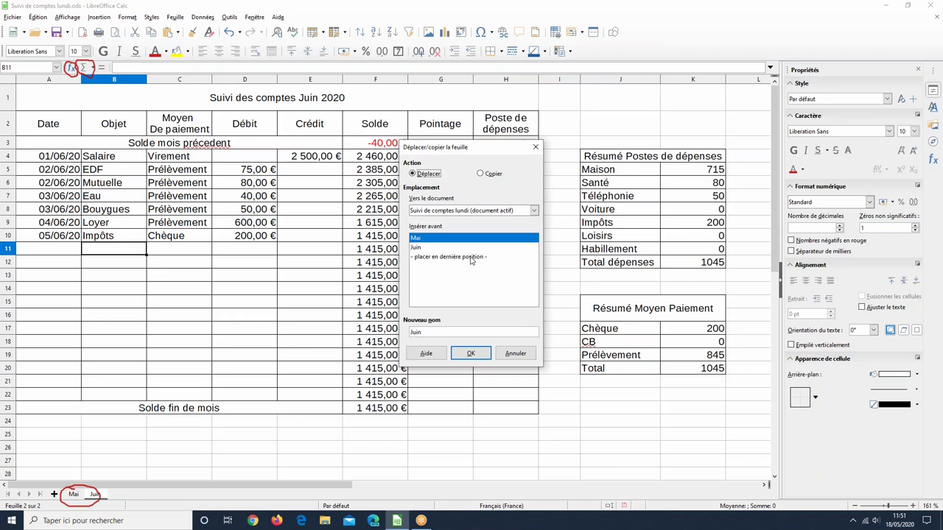
click(471, 258)
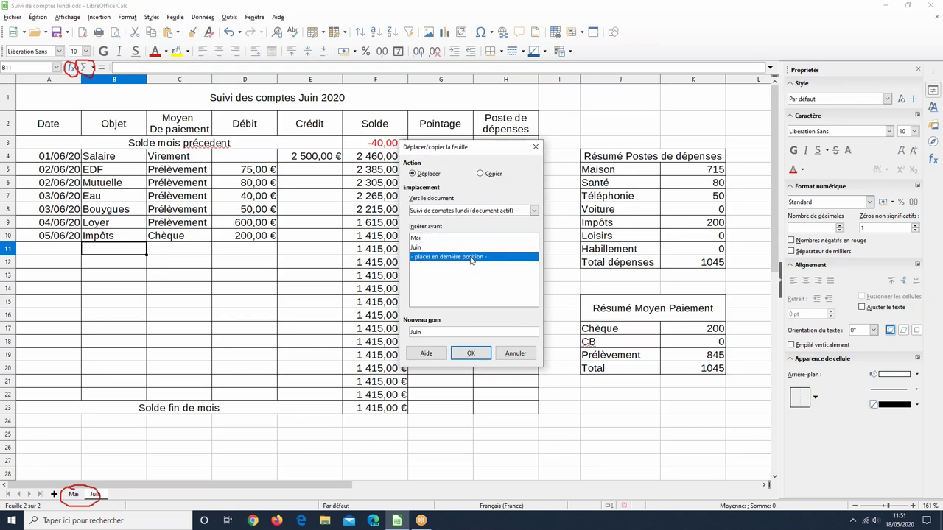
click(480, 174)
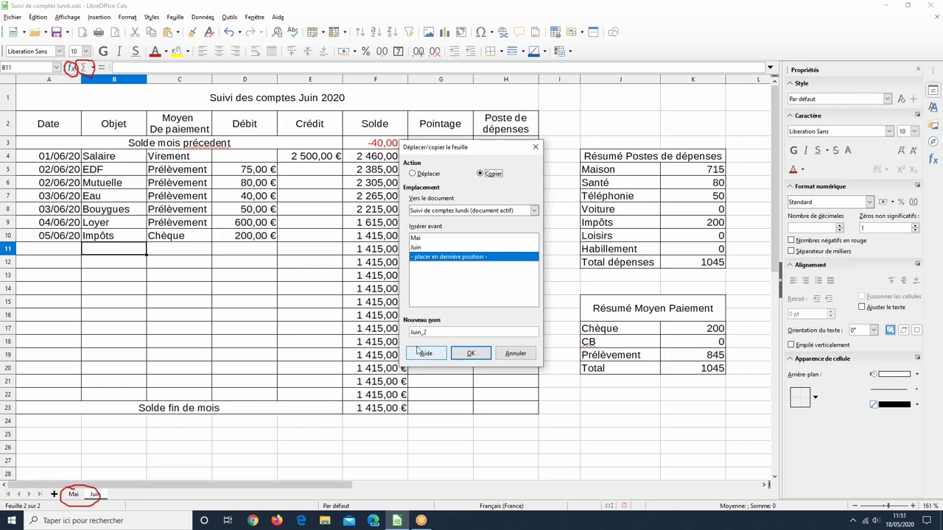
drag(429, 333, 389, 332)
text(Juillet)
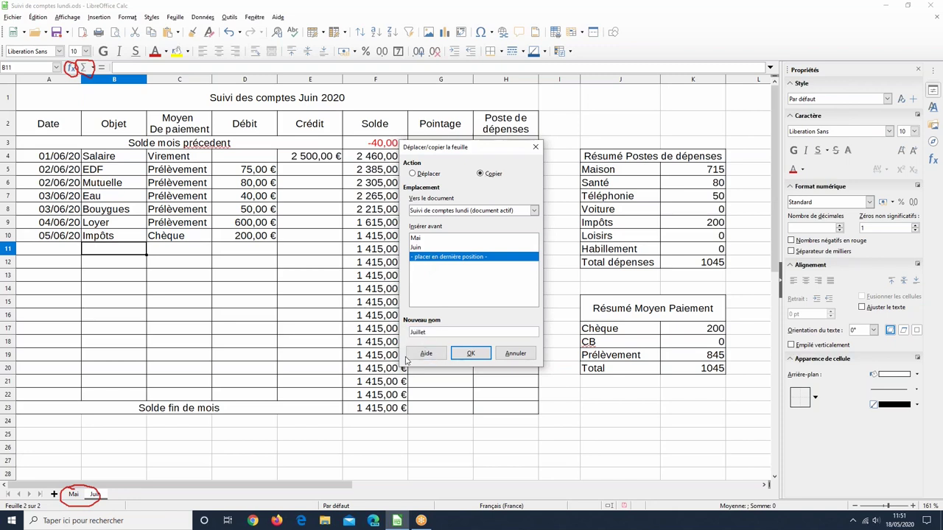
click(472, 355)
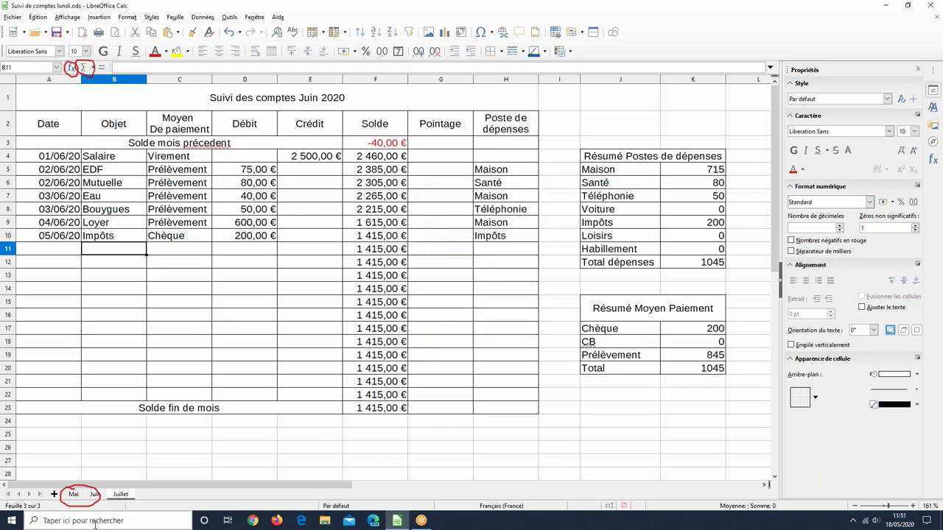
Link the previous-month balance in F3 of the Juillet sheet to Juin's end-of-month balance with the formula =$Juin.F23.
click(74, 497)
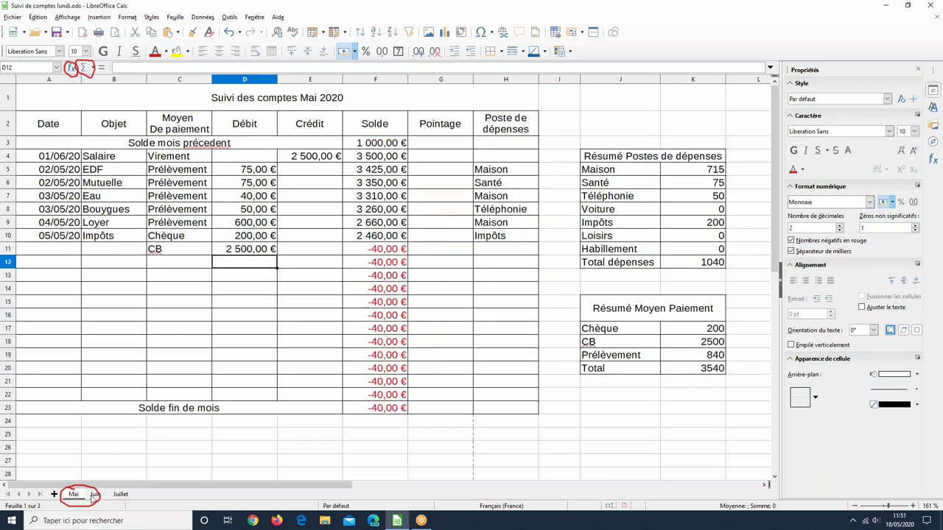
click(95, 496)
click(124, 498)
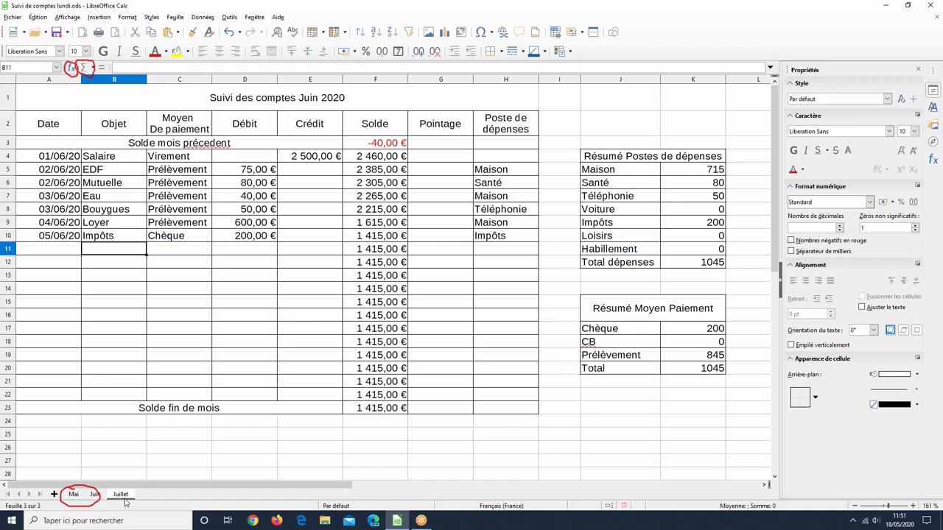
click(394, 146)
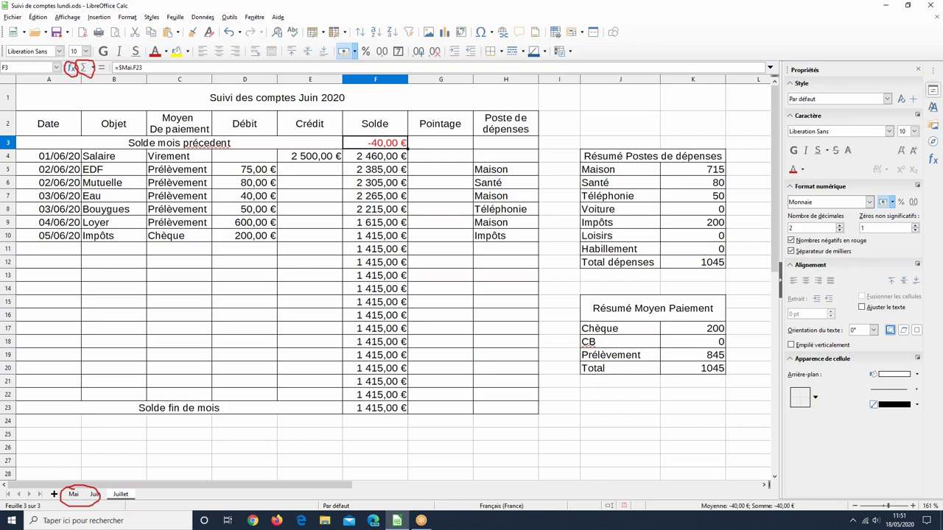
text(=)
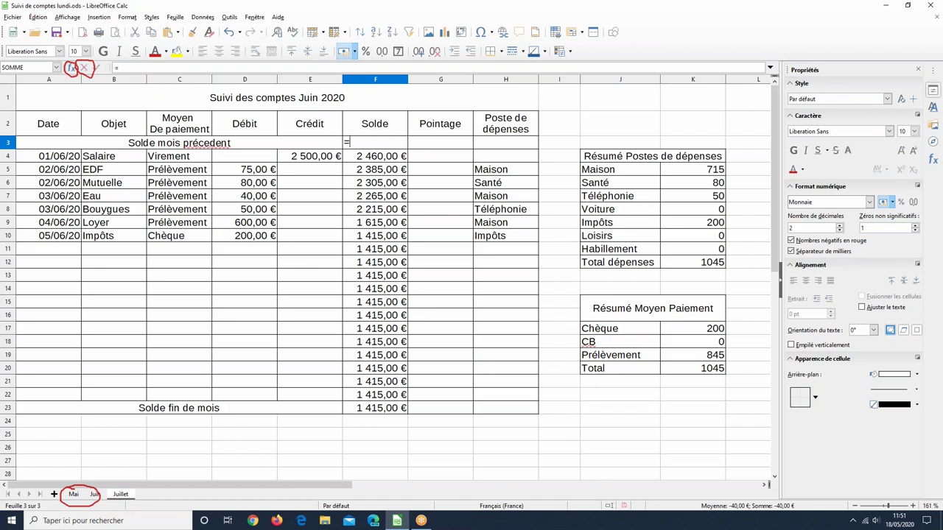
click(94, 494)
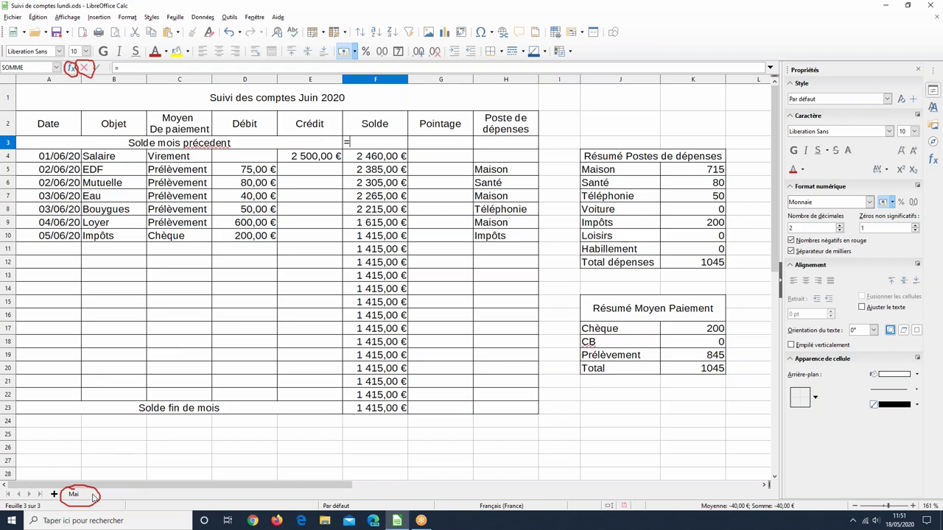
click(385, 411)
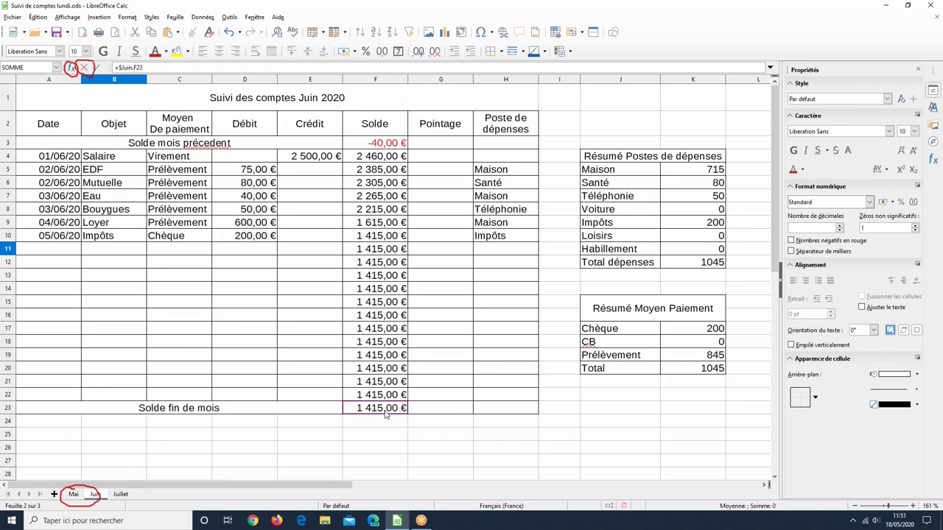
key(Return)
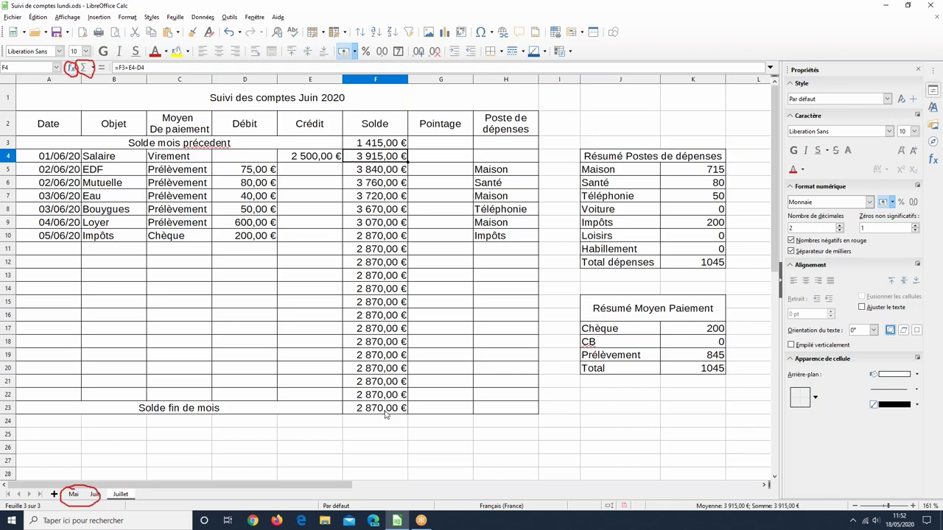
Clear the contents of A11:D22 on the Mai sheet to remove the CB expense.
click(72, 496)
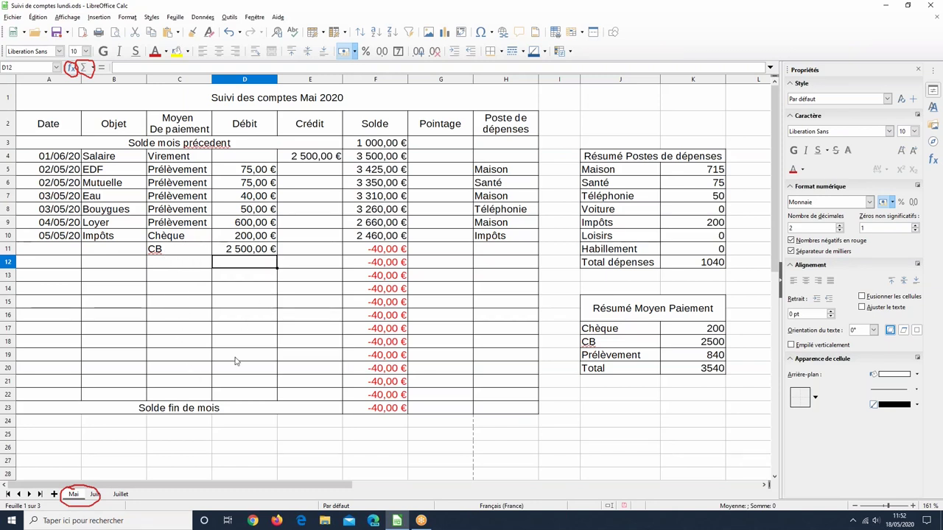
drag(41, 252, 281, 382)
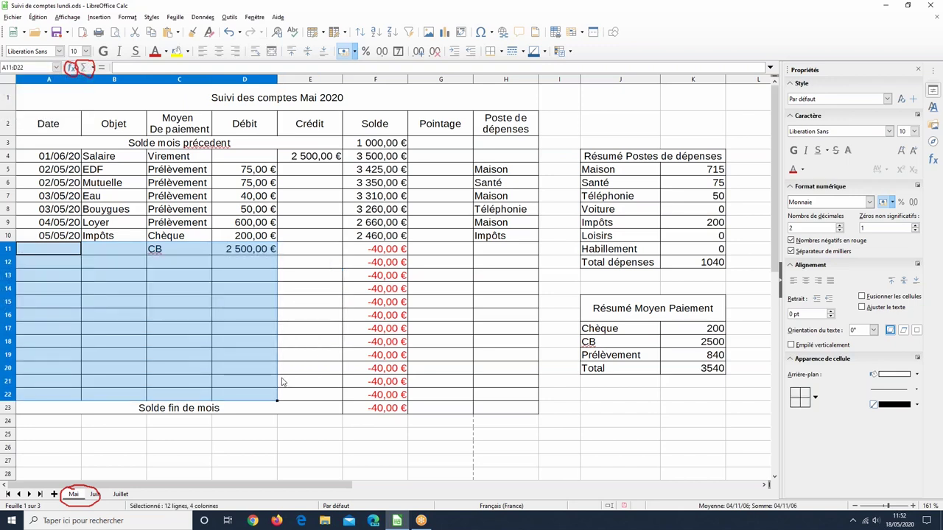
key(Delete)
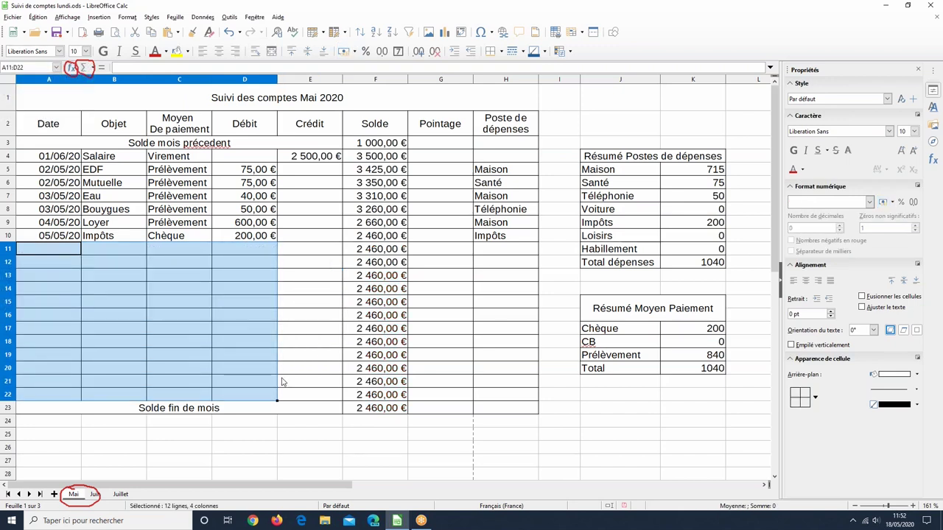
click(140, 308)
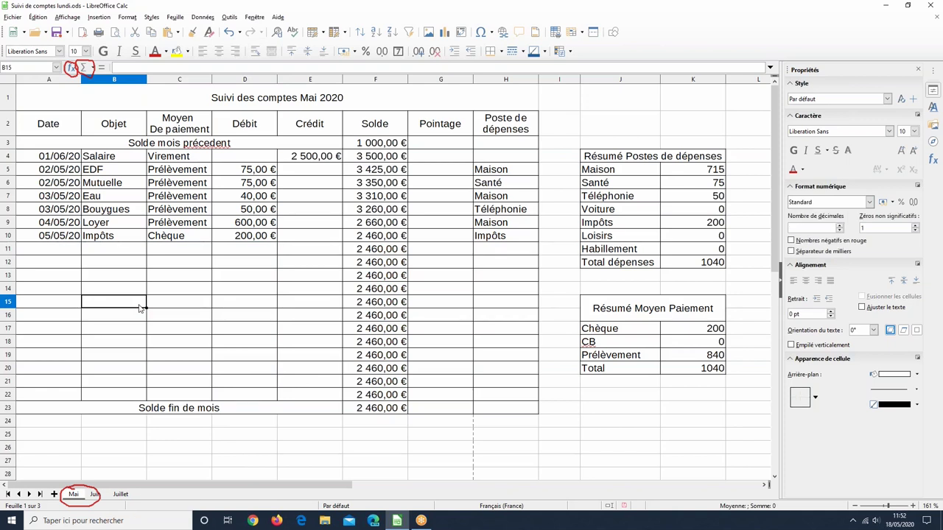
click(13, 17)
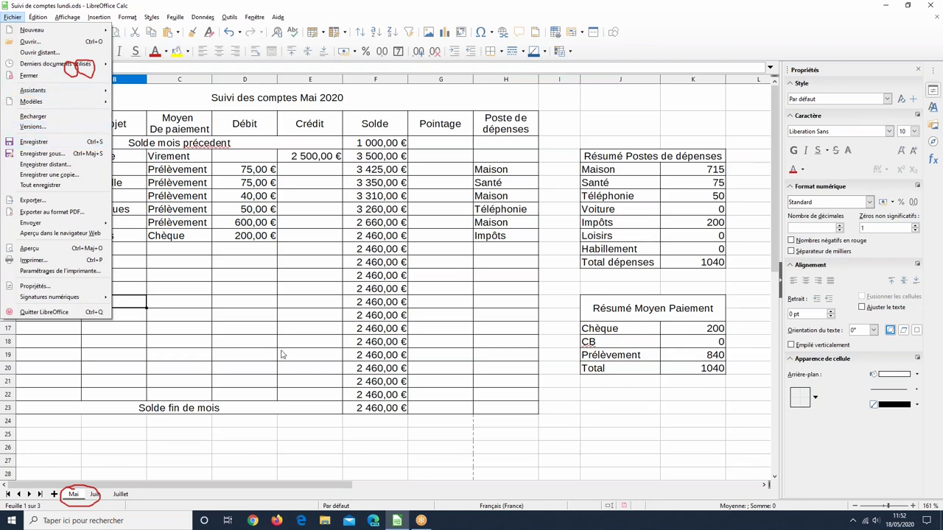
click(255, 326)
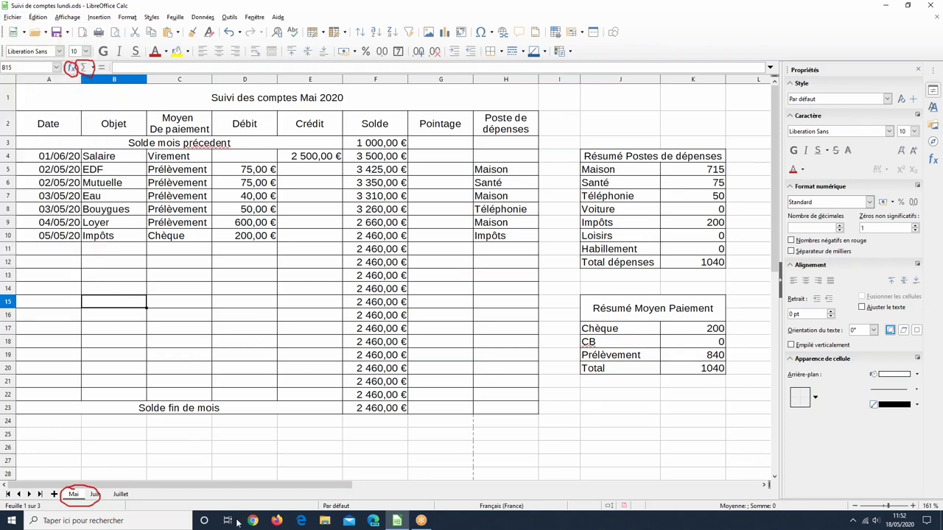
Copy the Juillet sheet to the last position in the same workbook under the name Août.
click(120, 495)
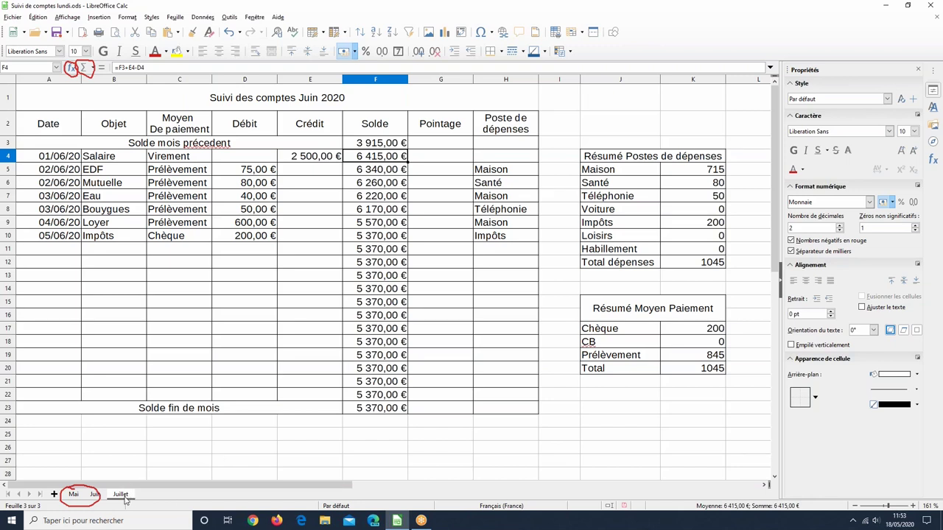
right_click(125, 500)
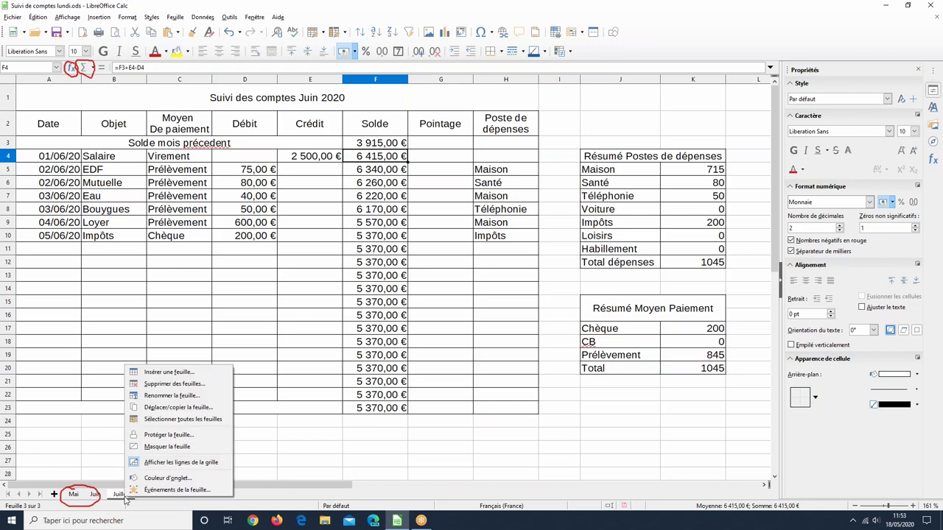
click(177, 407)
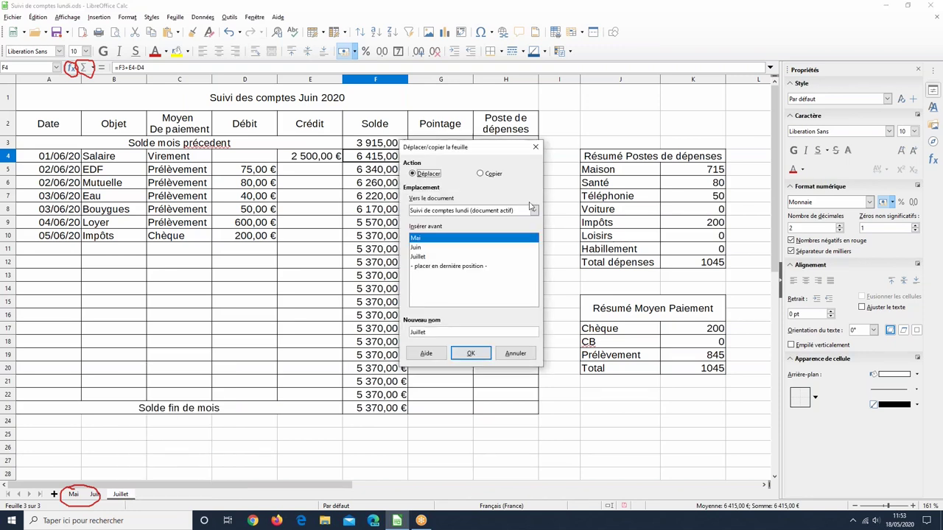
click(480, 174)
click(432, 267)
drag(435, 332, 391, 332)
text(Août)
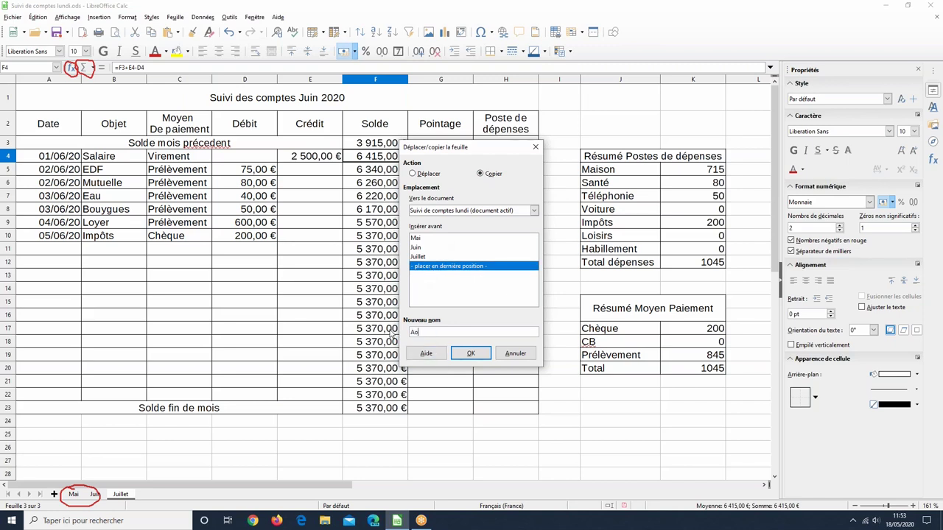
click(478, 358)
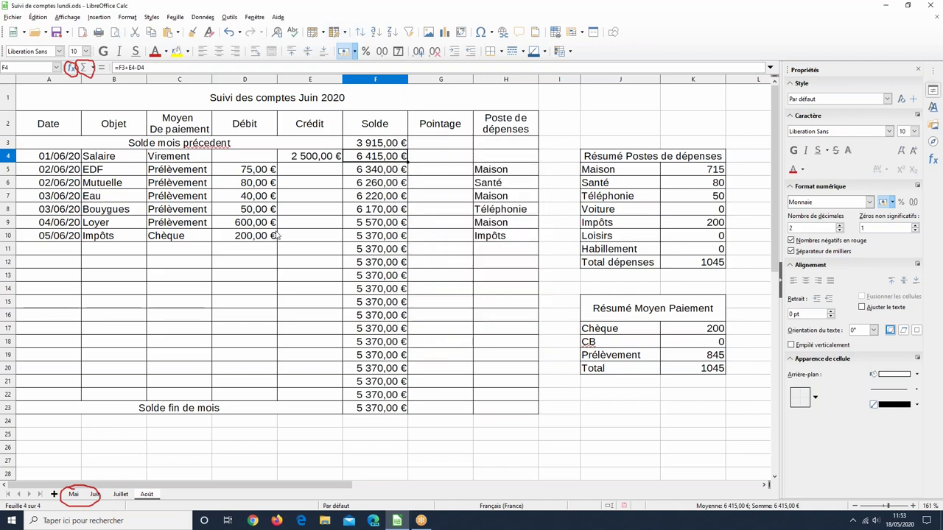
Link the previous-month balance in F3 of the Août sheet to the end-of-month balance in F23 of Juillet.
drag(363, 154, 368, 144)
click(368, 145)
text(=)
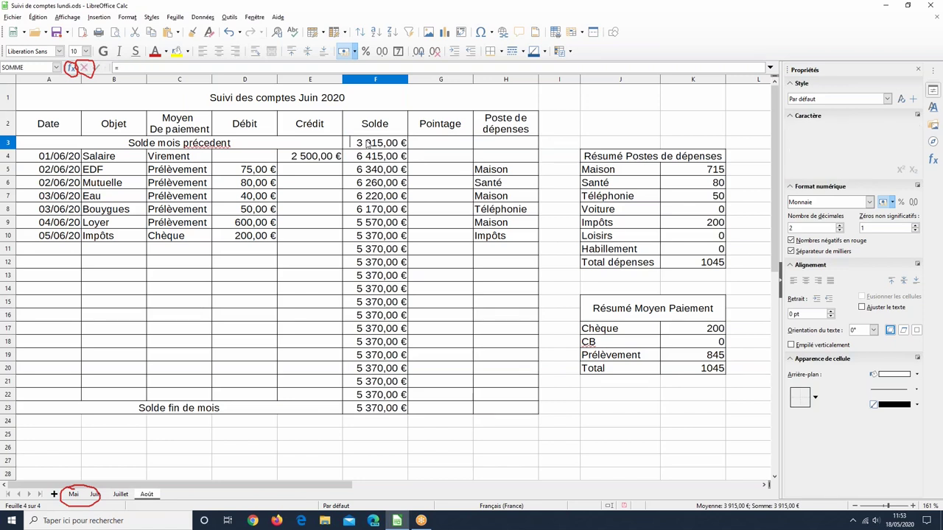
click(120, 494)
click(381, 409)
key(Return)
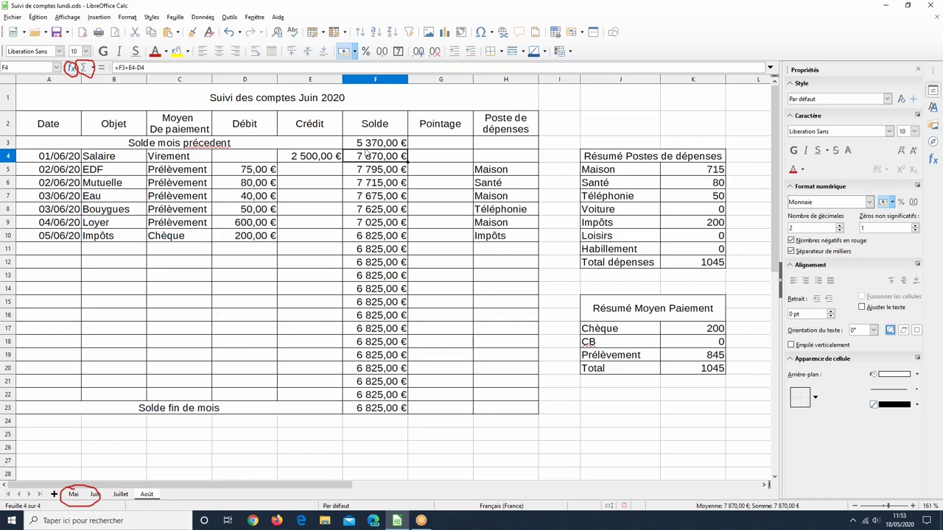
Change the month in the Août sheet's title to read "Suivi des comptes Août 2020".
click(319, 103)
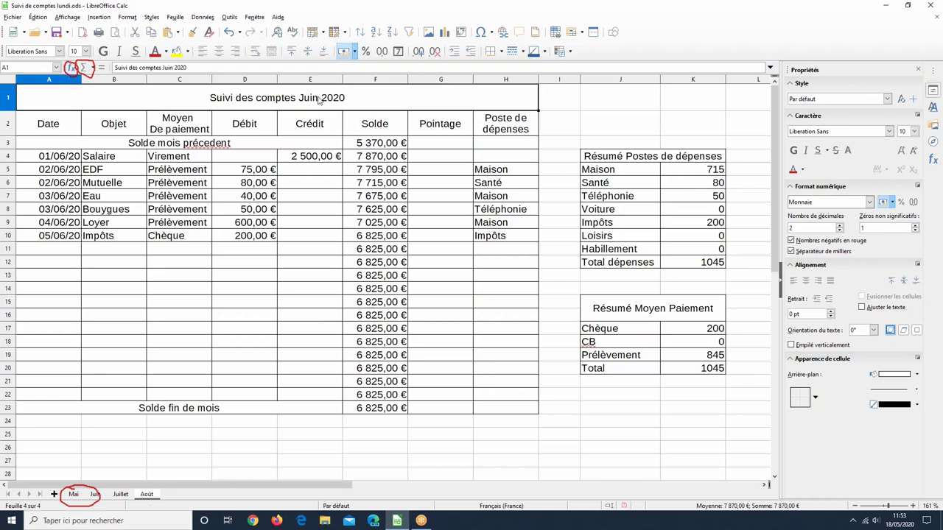
drag(171, 68, 159, 71)
key(BackSpace)
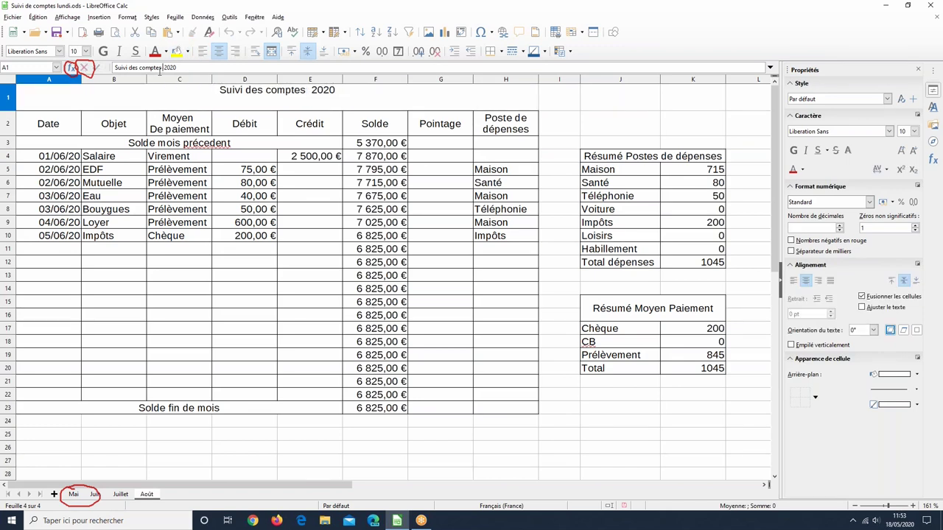
text(Août)
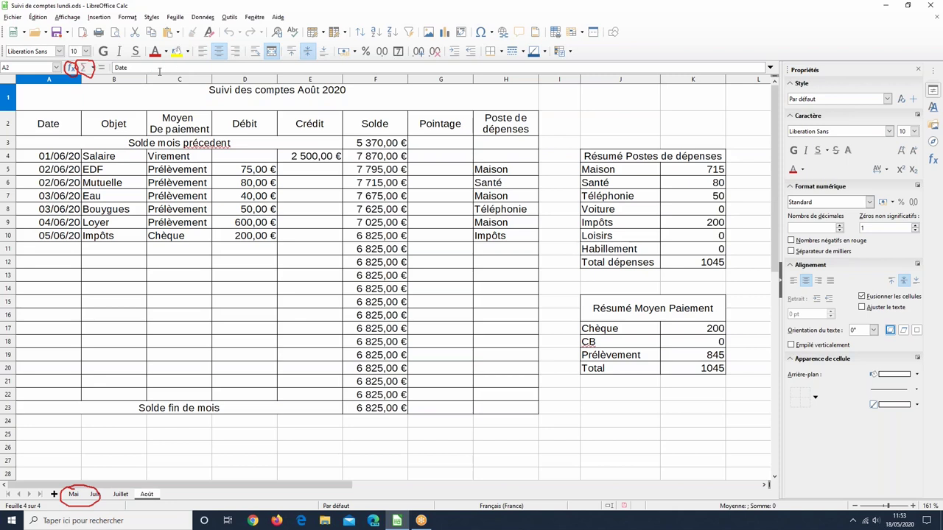
key(Return)
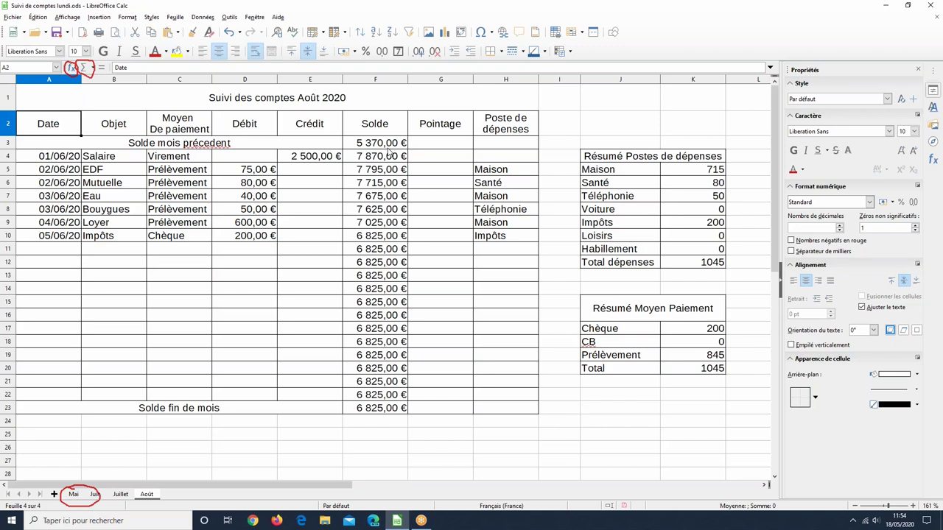
Check the previous-month and end-of-month balances on the Mai, Juin and Juillet sheets.
click(73, 495)
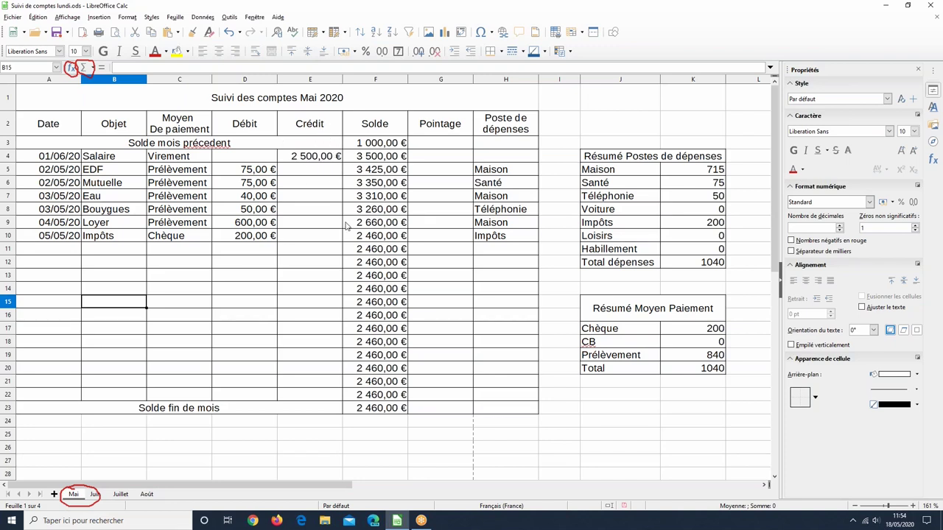
click(94, 495)
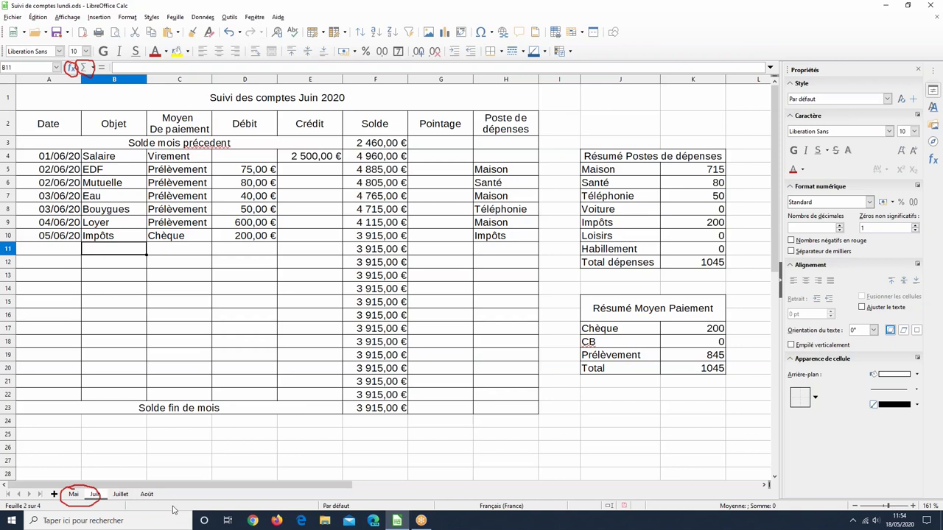
click(120, 495)
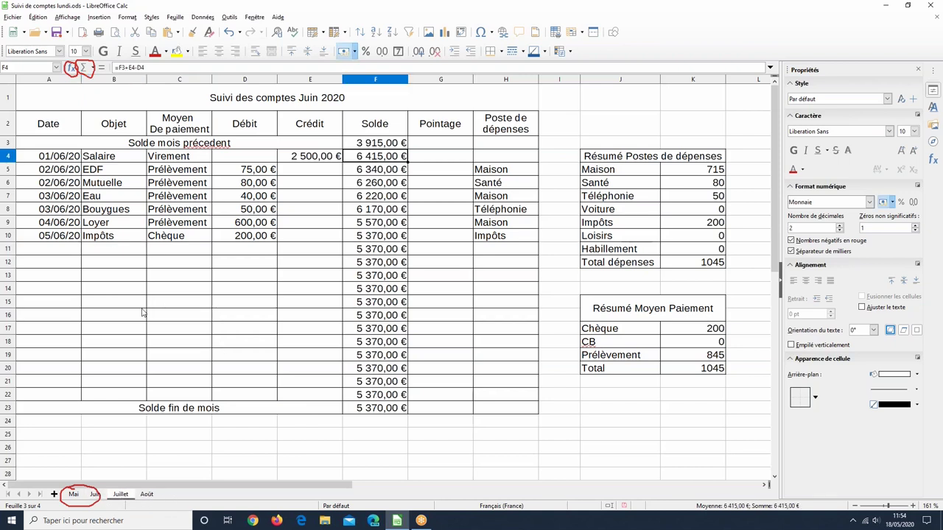
click(114, 251)
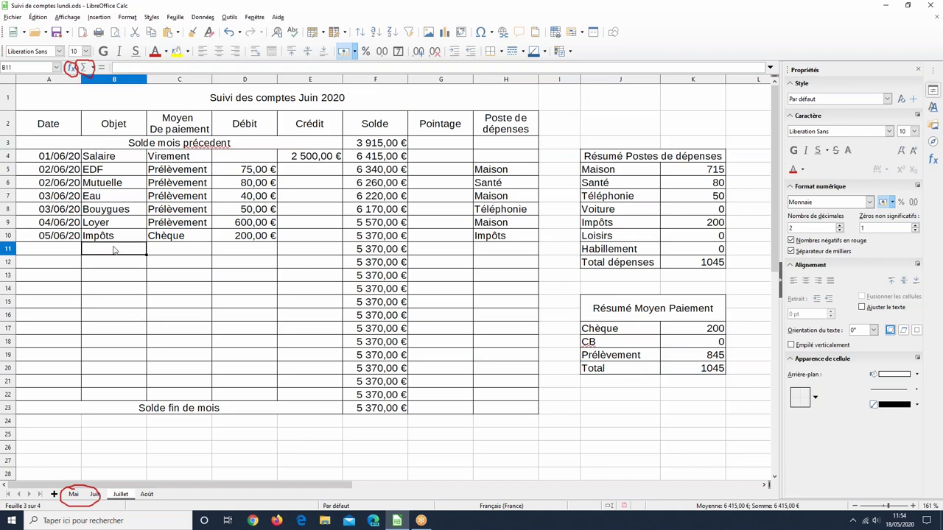
text(ch_q)
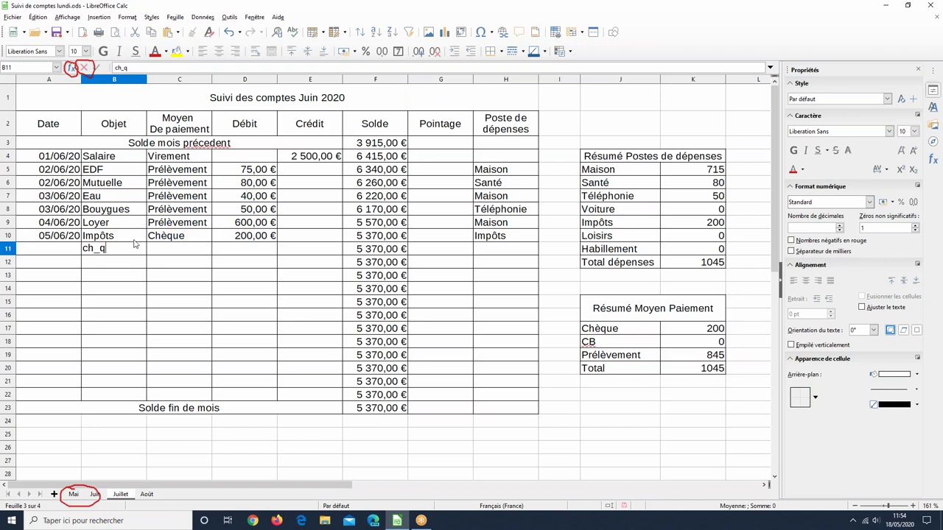
key(BackSpace)
key(BackSpace)
text(èque)
key(Tab)
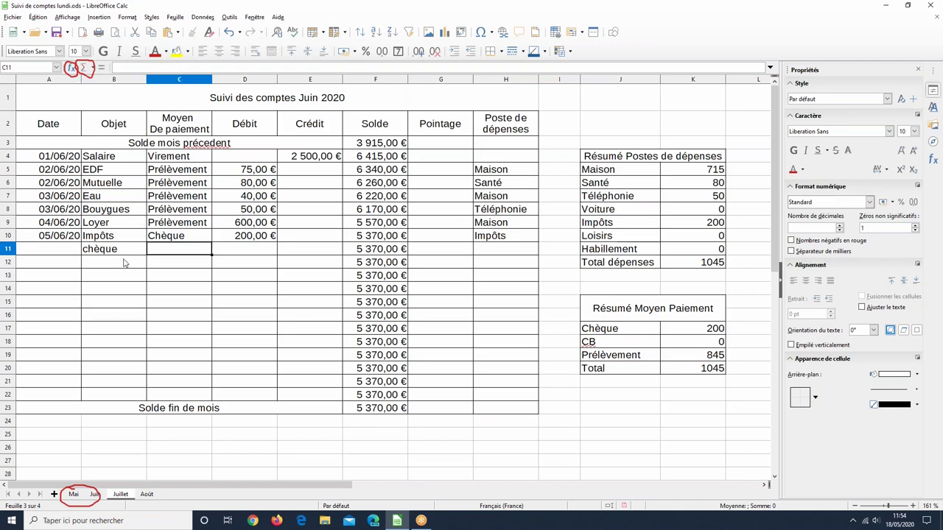
Enter a Camping expense in row 11 of the Juillet sheet, paid by Chèque with a debit of 3000.
click(125, 252)
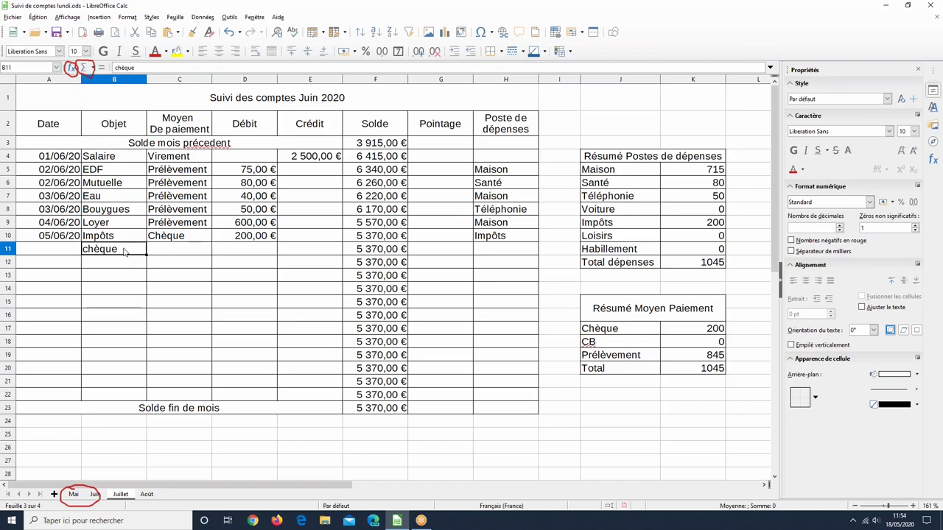
text(Camping)
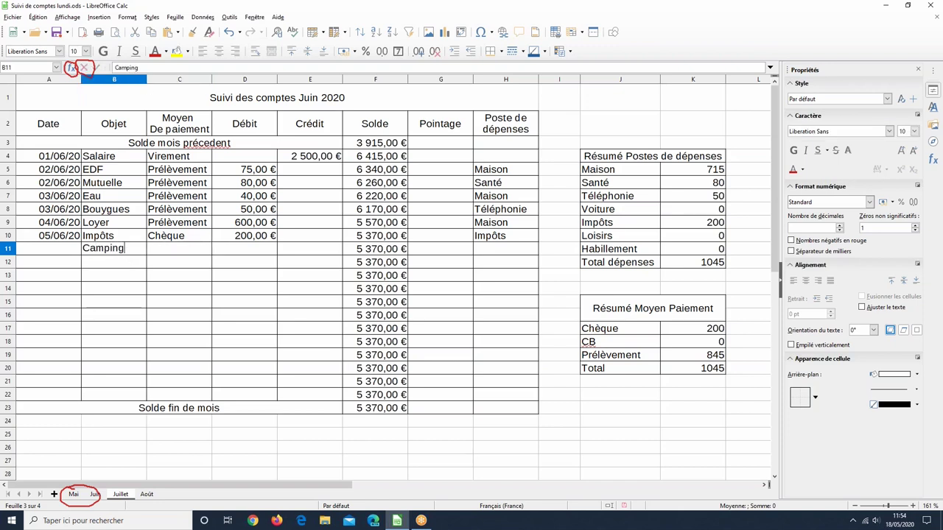
key(Tab)
text(Chèque)
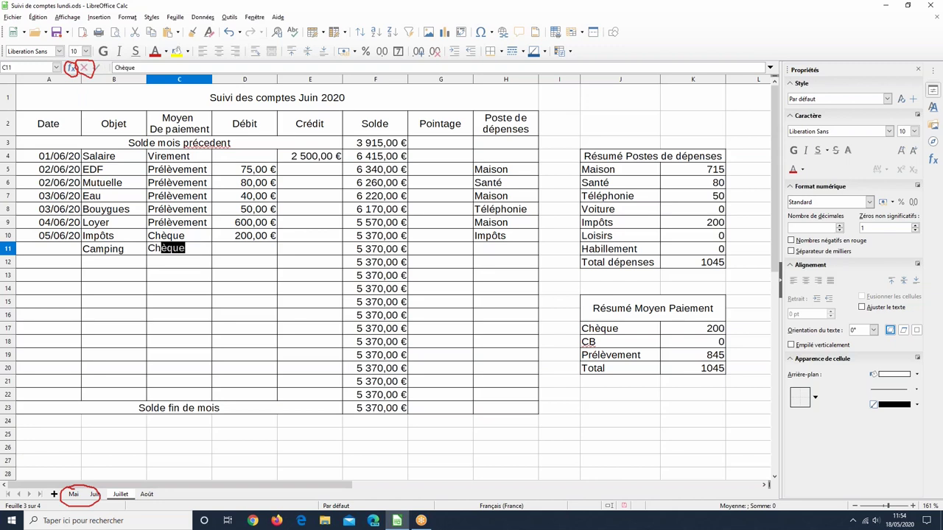
key(Tab)
text(3000)
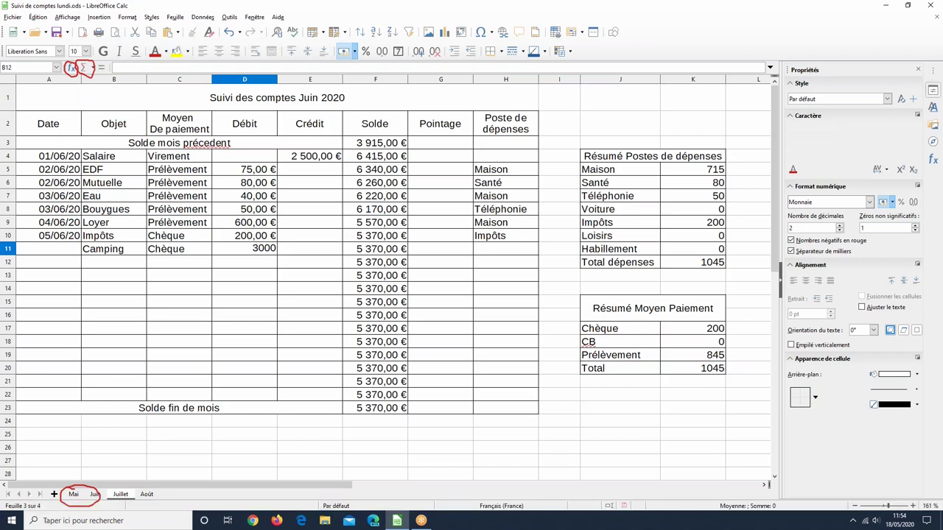
key(Return)
Check the opening balance on the Août sheet, and set the Camping expense's category in H11 of Juillet to Loisirs.
click(147, 494)
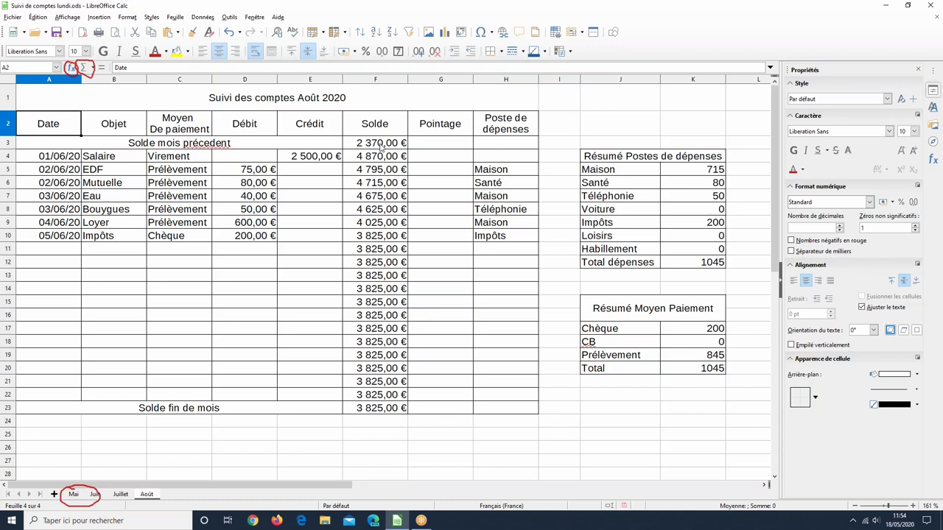
click(121, 495)
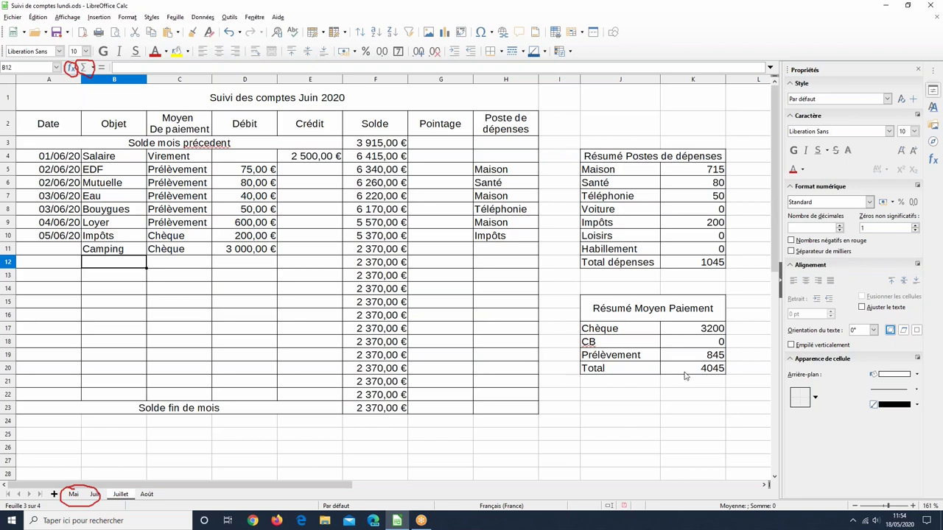
click(516, 249)
text(Loisirs)
key(Return)
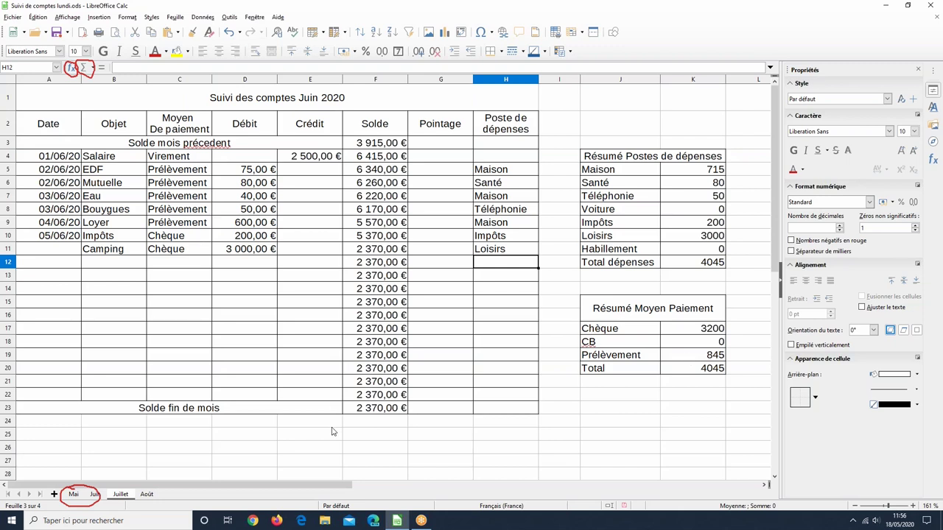
Clear the Solde formulas in F4:F23 and the summary table formulas in K5:K12 and K17:K20 on the Mai sheet.
click(72, 495)
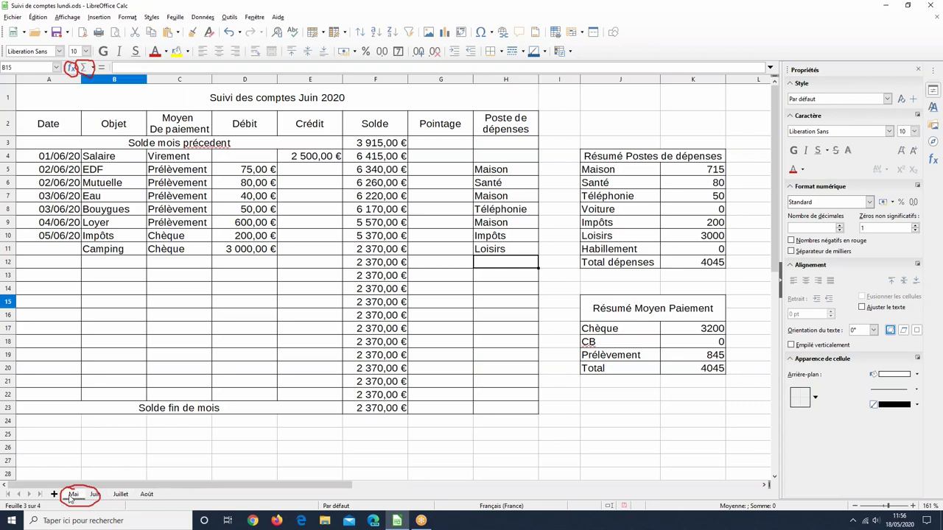
drag(374, 155, 361, 413)
key(Delete)
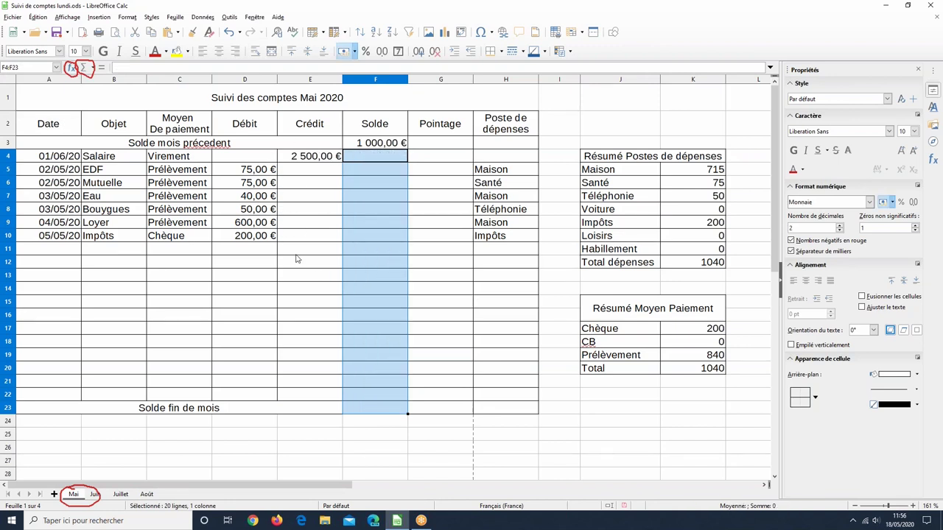
drag(703, 172, 693, 271)
key(Delete)
drag(705, 330, 711, 376)
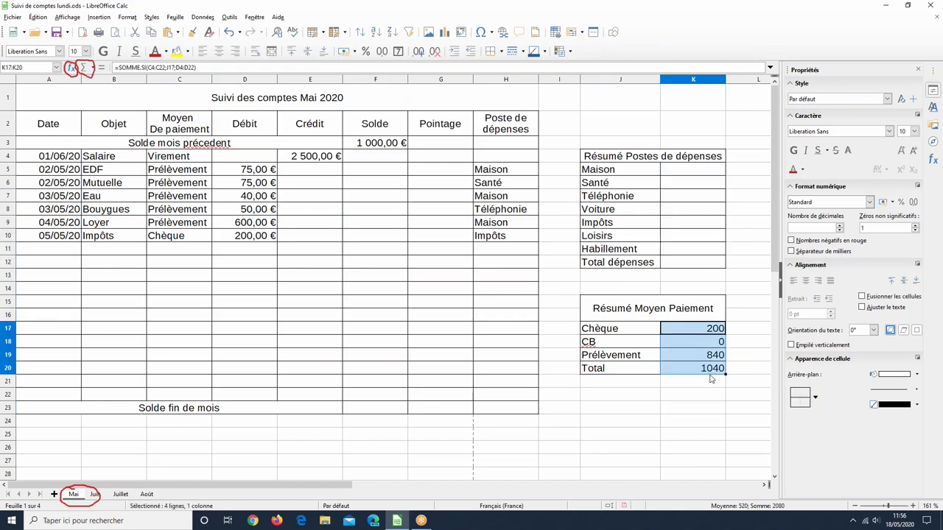
key(Delete)
click(632, 409)
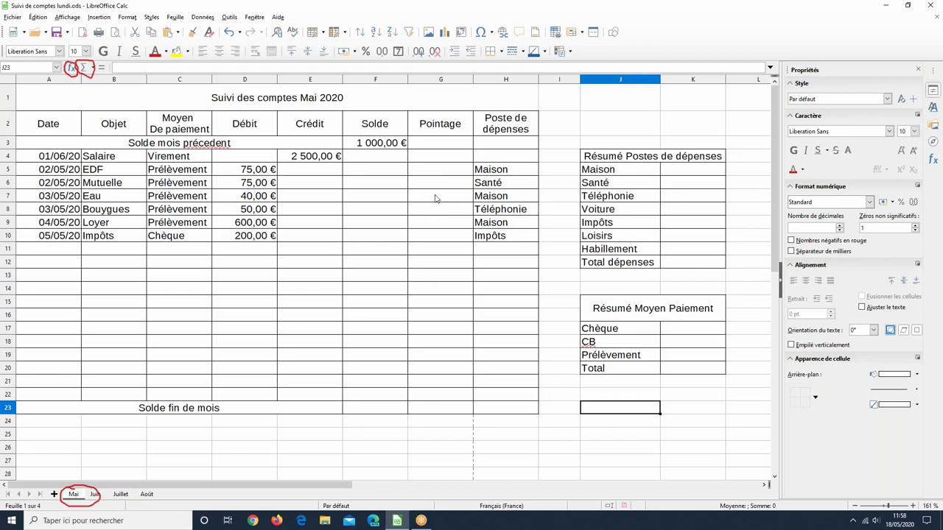
Apply strikethrough to the EDF entry's object, payment method and debit in B5:D5 of the Mai sheet.
click(433, 172)
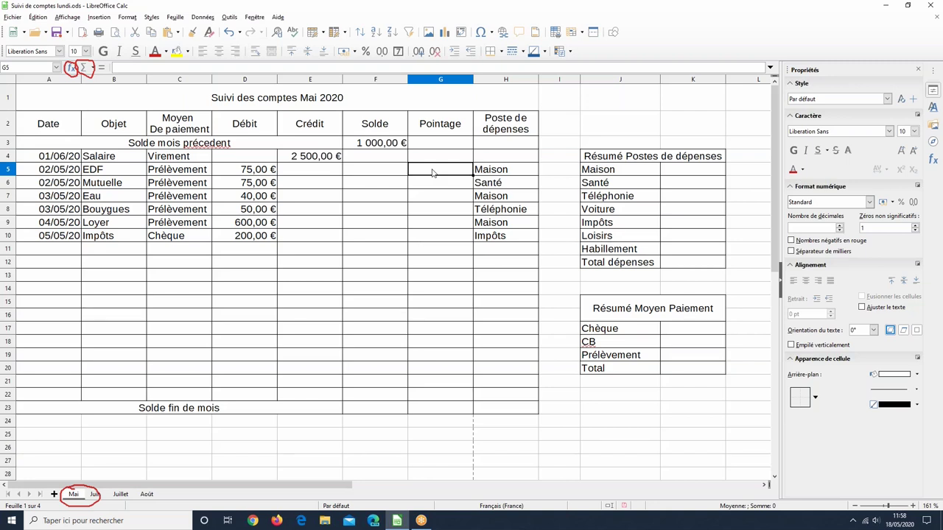
click(249, 173)
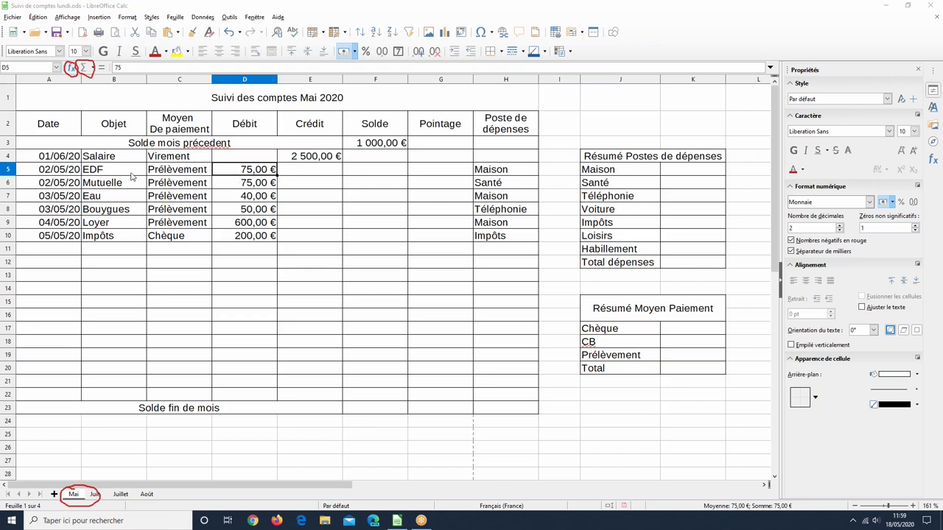
drag(74, 170, 160, 176)
click(172, 176)
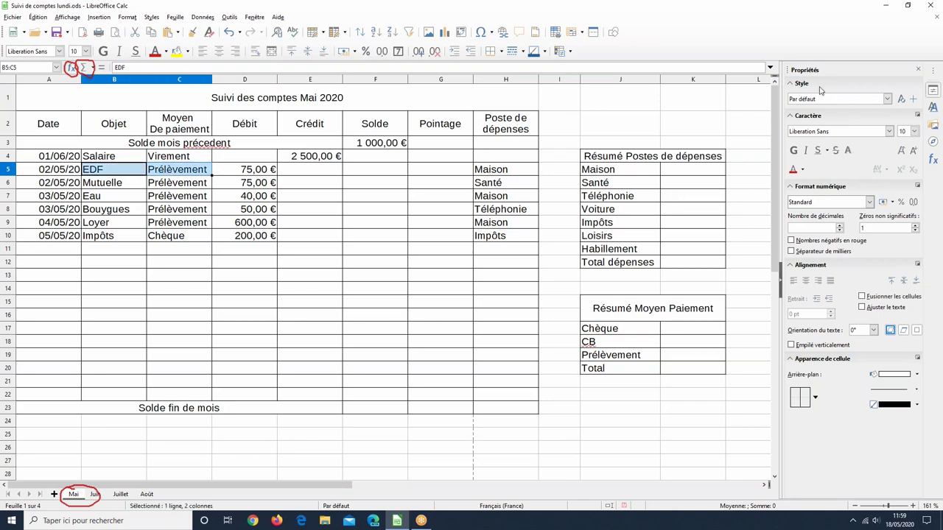
click(836, 151)
drag(411, 262, 376, 262)
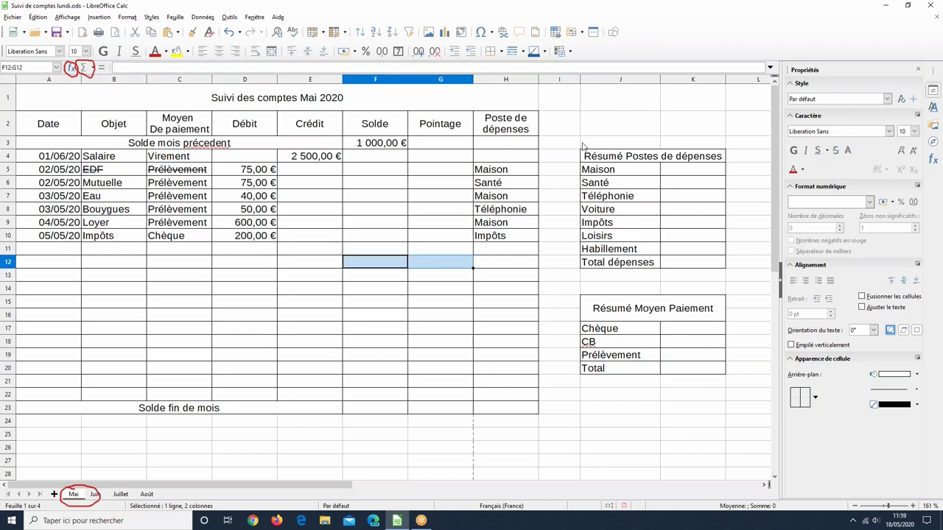
click(238, 171)
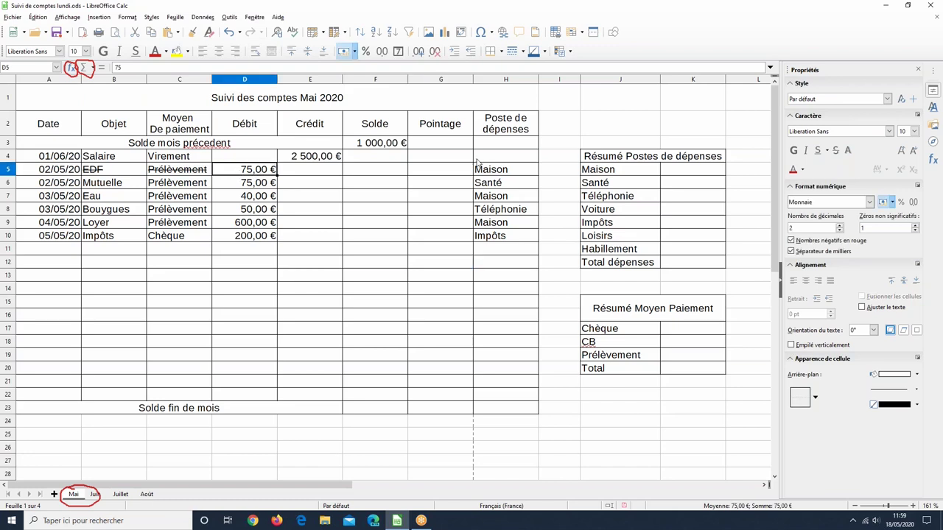
click(835, 150)
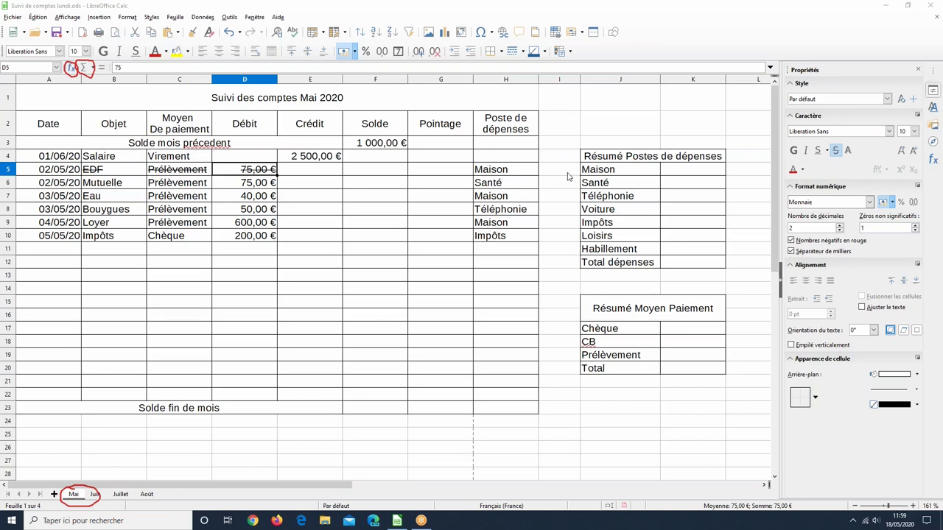
Fill the Mutuelle entry in B6:D6 with a light pink background colour.
drag(83, 184, 250, 184)
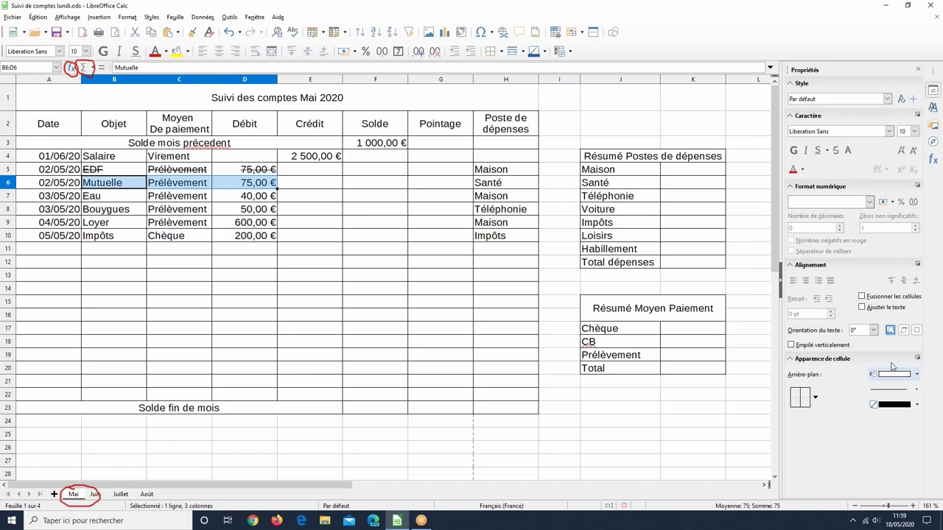
click(918, 376)
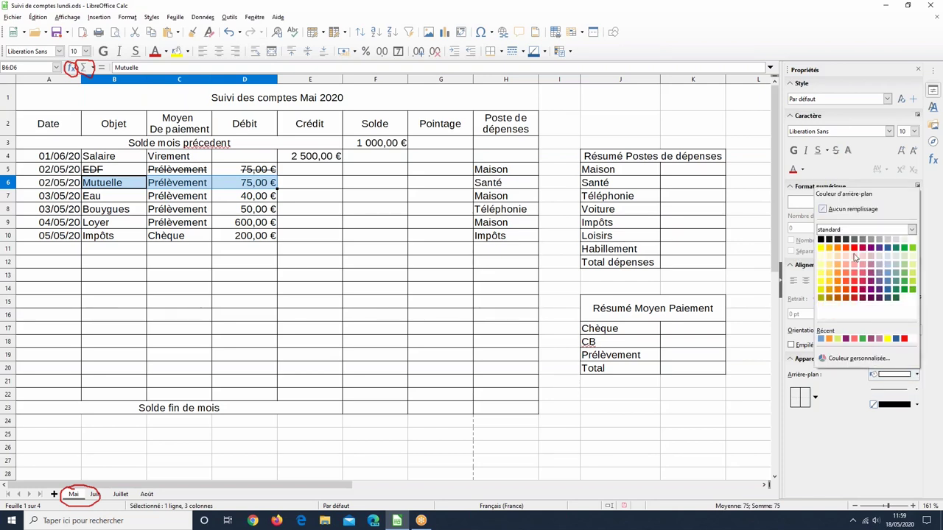
click(857, 267)
click(374, 279)
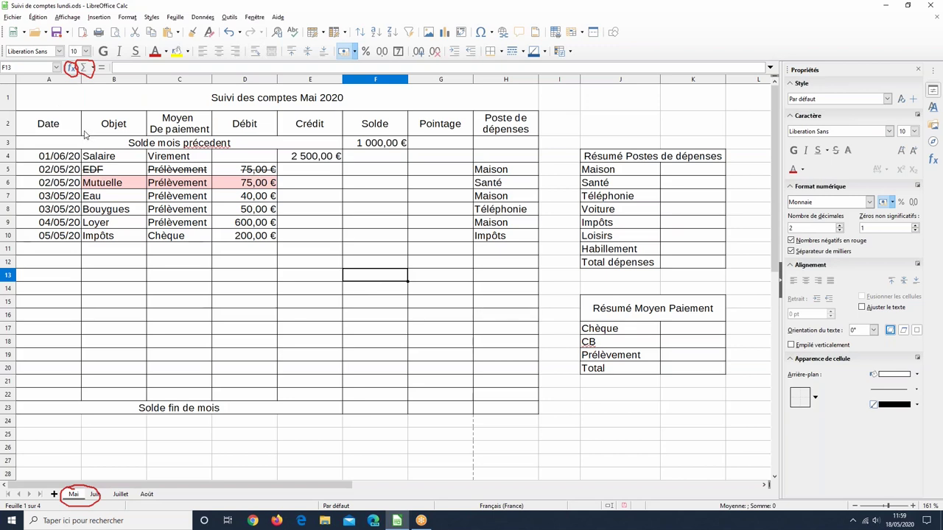
Remove the strikethrough from the EDF entry in B5:D5.
click(135, 171)
drag(135, 171, 250, 171)
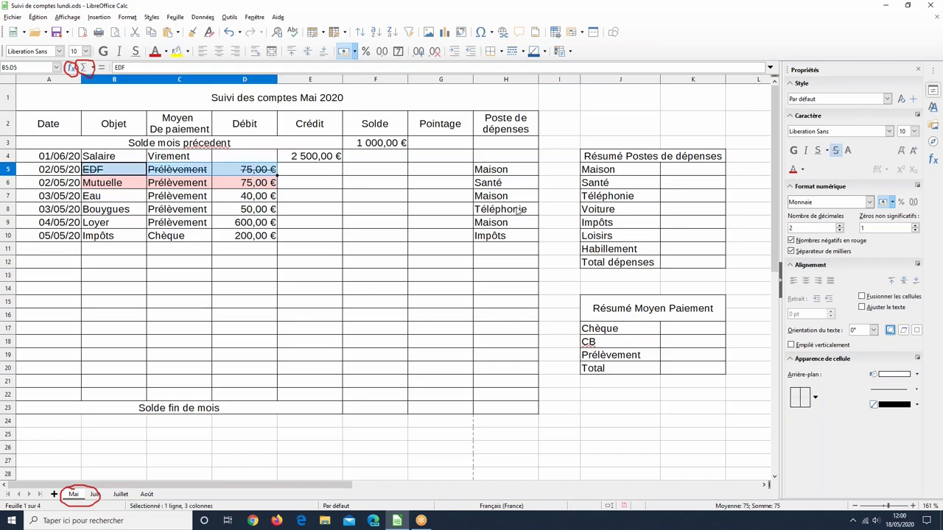
click(836, 151)
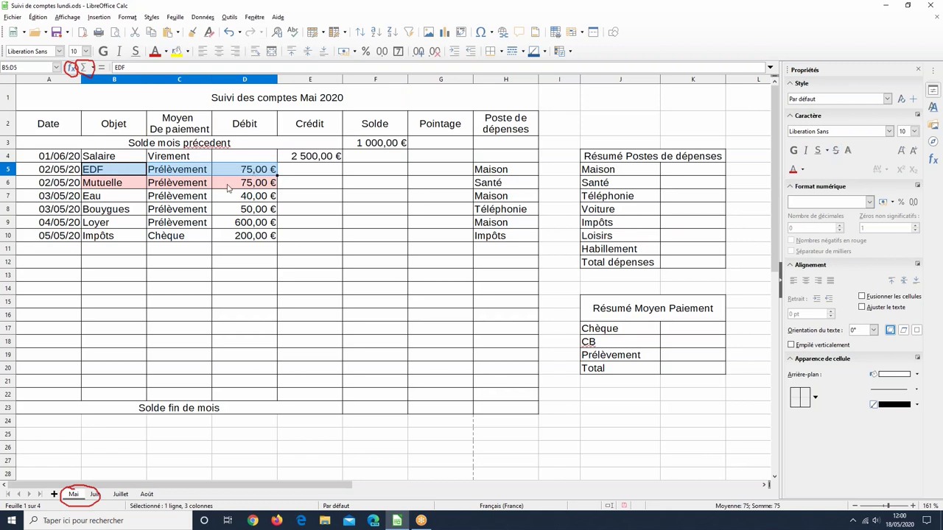
Remove the background fill from the Mutuelle entry in B6:D6.
click(127, 186)
drag(127, 186, 261, 188)
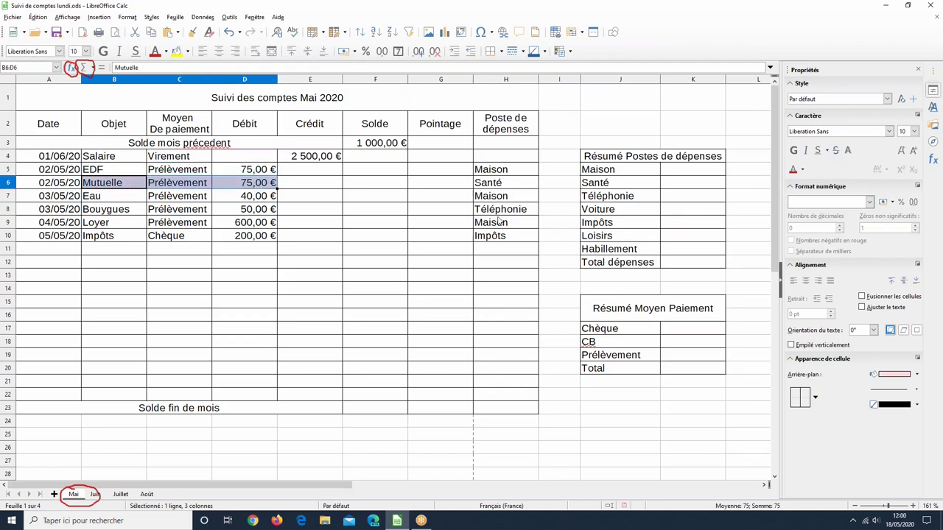
click(916, 375)
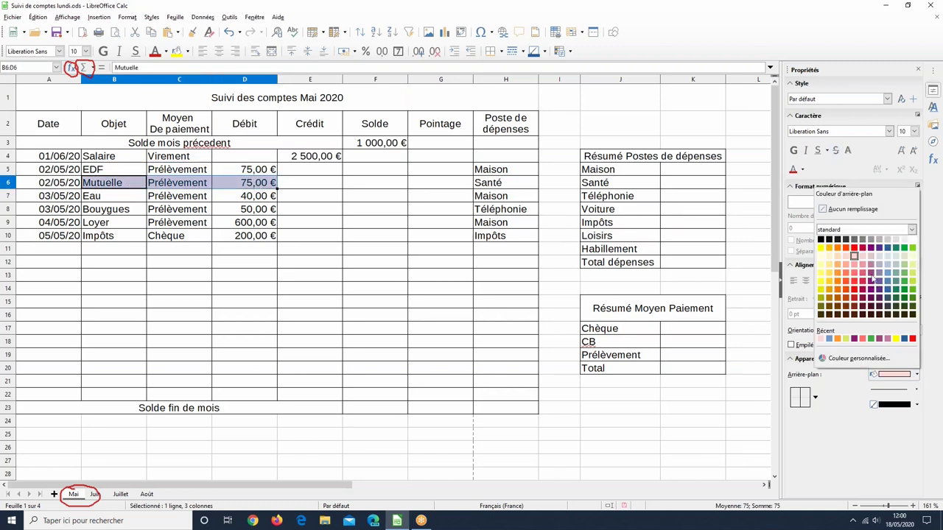
click(839, 210)
click(316, 346)
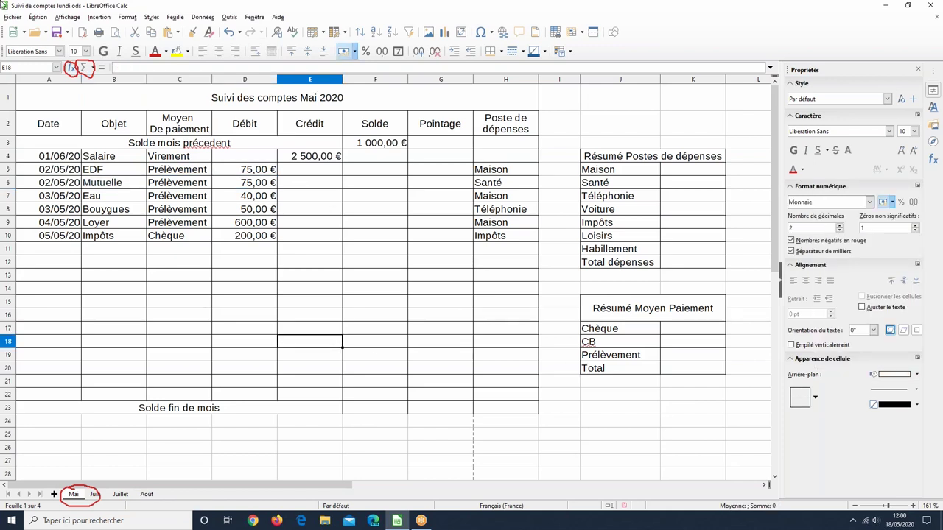
Save the cleared workbook under the new name "Suivi de comptes lundi vierge" in the Cours 1 folder.
click(13, 17)
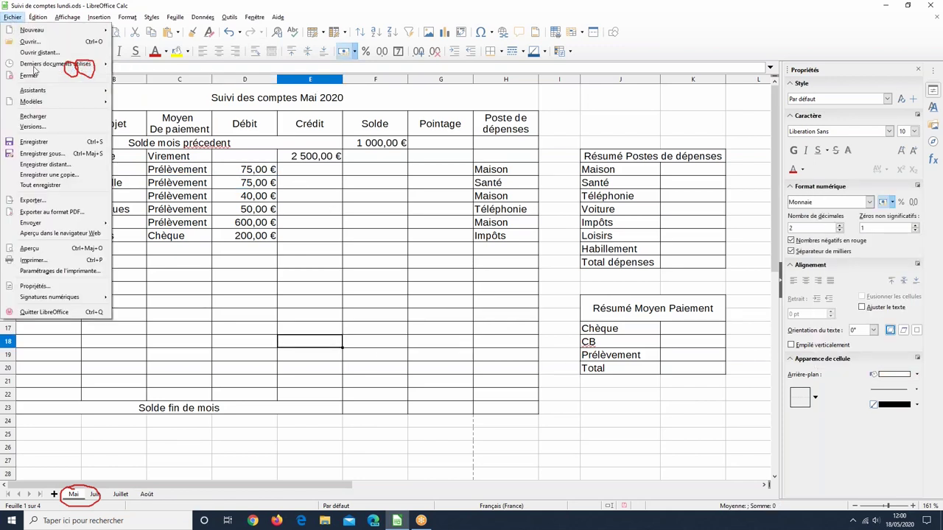
click(44, 153)
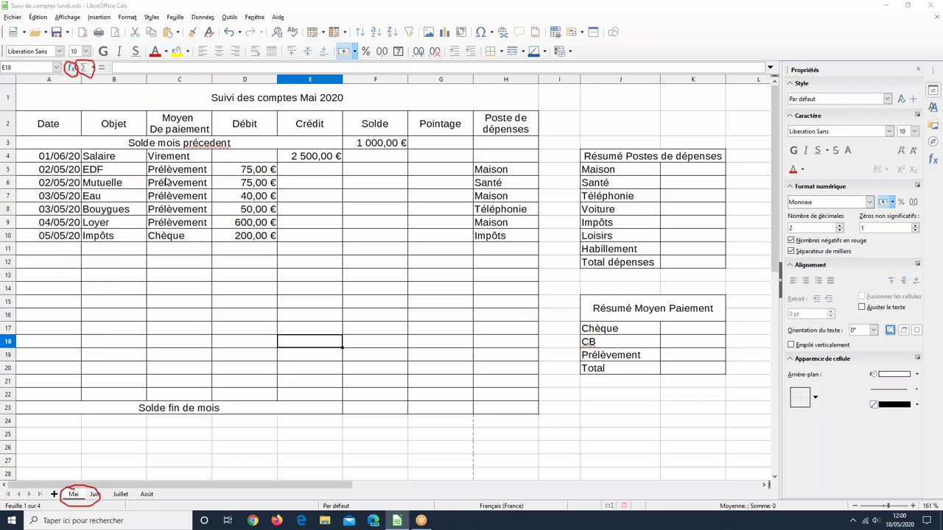
click(319, 253)
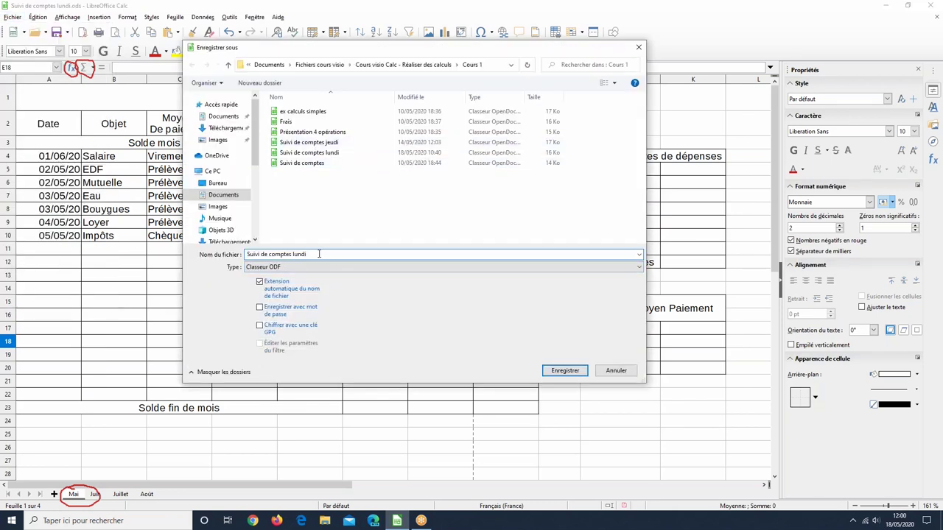
text(vierge)
key(Return)
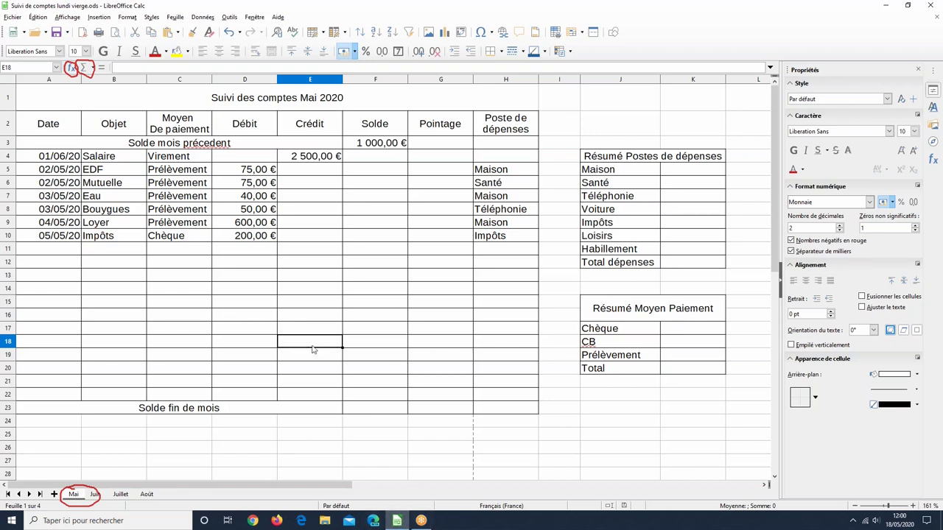
click(13, 17)
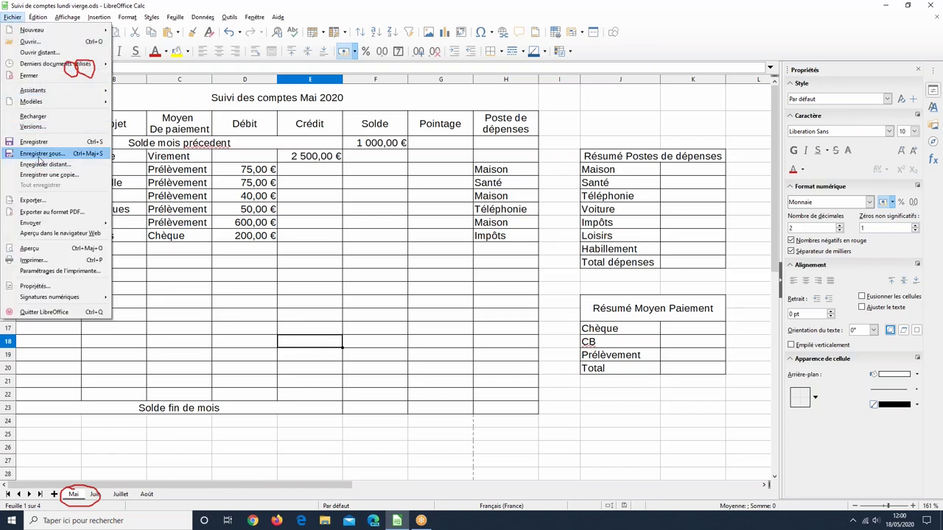
click(300, 236)
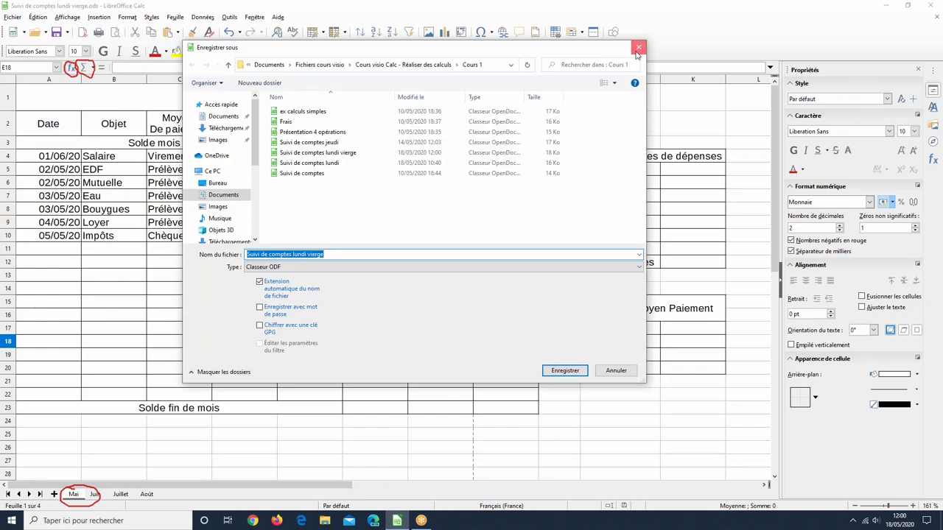
click(638, 49)
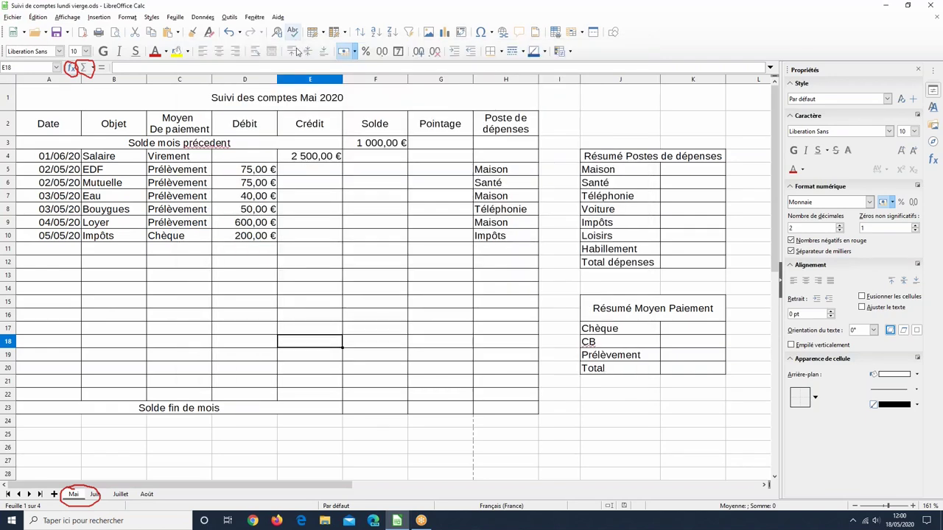
Undo the last five formatting changes and the three deletions on the Mai sheet in one go to restore its formulas.
click(239, 32)
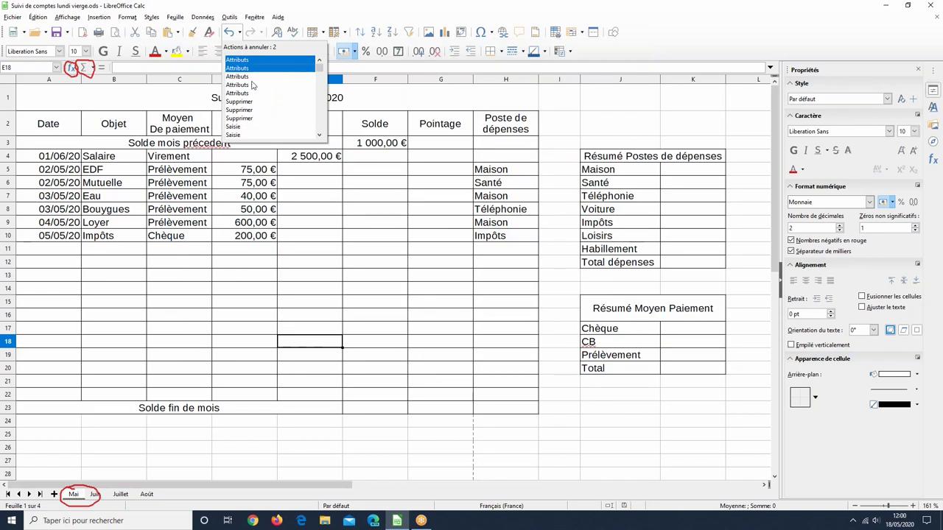
click(253, 119)
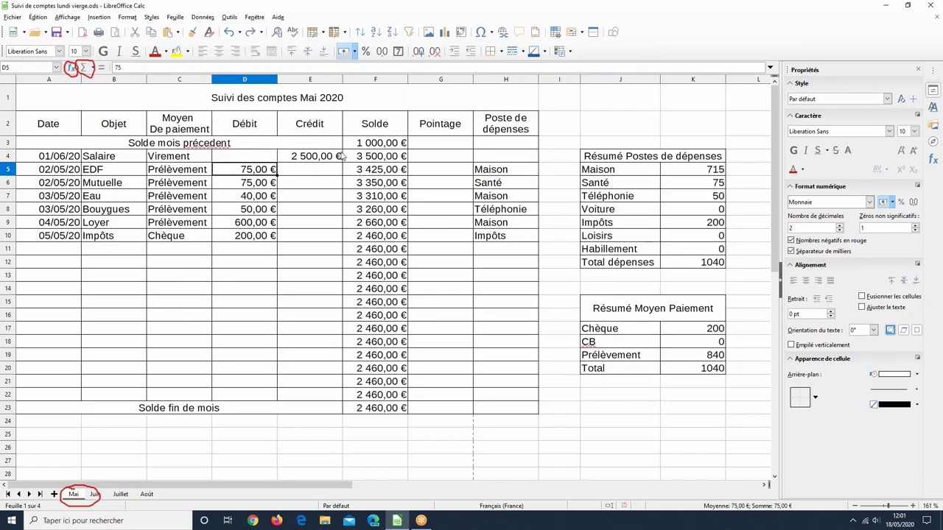
Save the workbook with its restored formulas as "Suivi de comptes lundi rempli" in the Cours 1 folder.
click(12, 19)
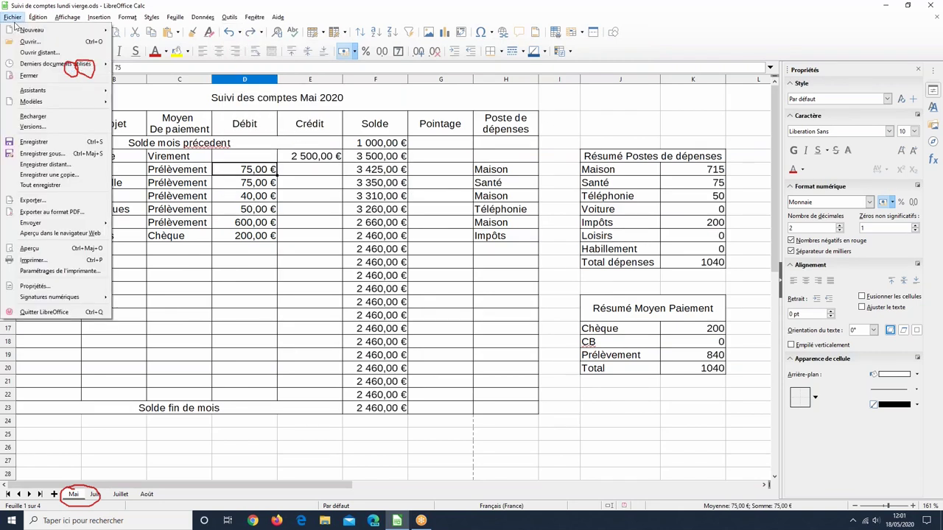
click(54, 154)
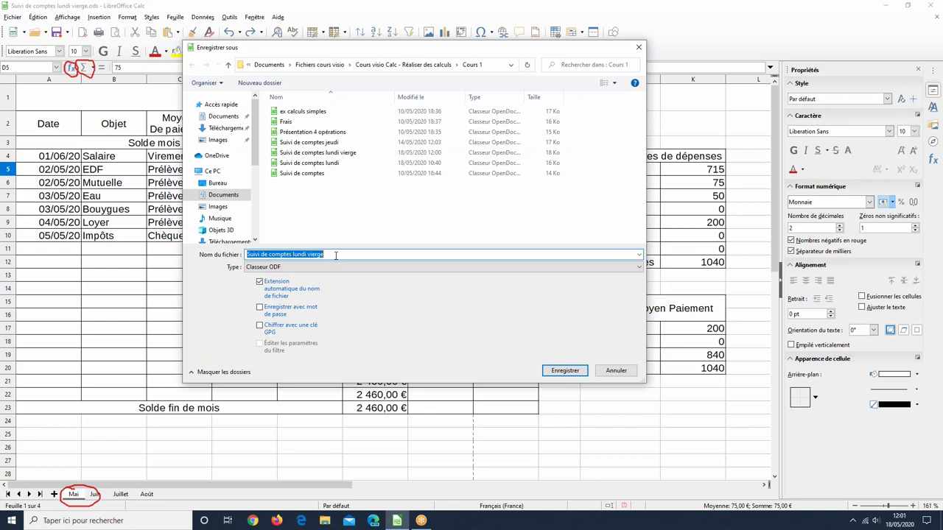
click(335, 254)
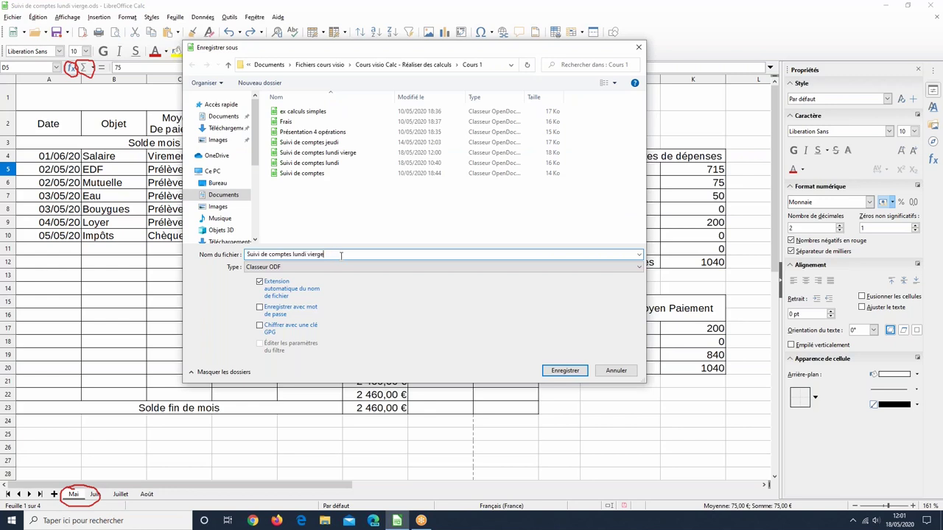
key(BackSpace)
key(BackSpace)
key(BackSpace)
key(BackSpace)
key(BackSpace)
key(BackSpace)
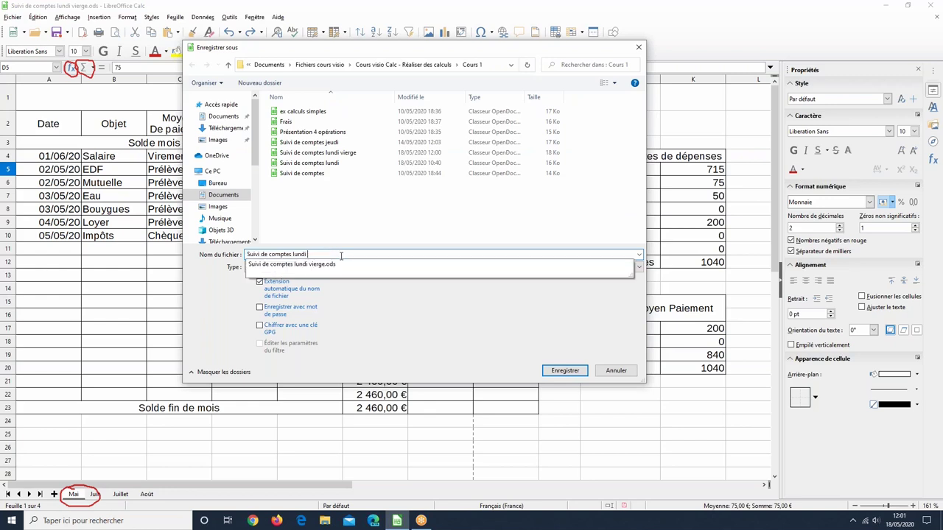
text(rempli)
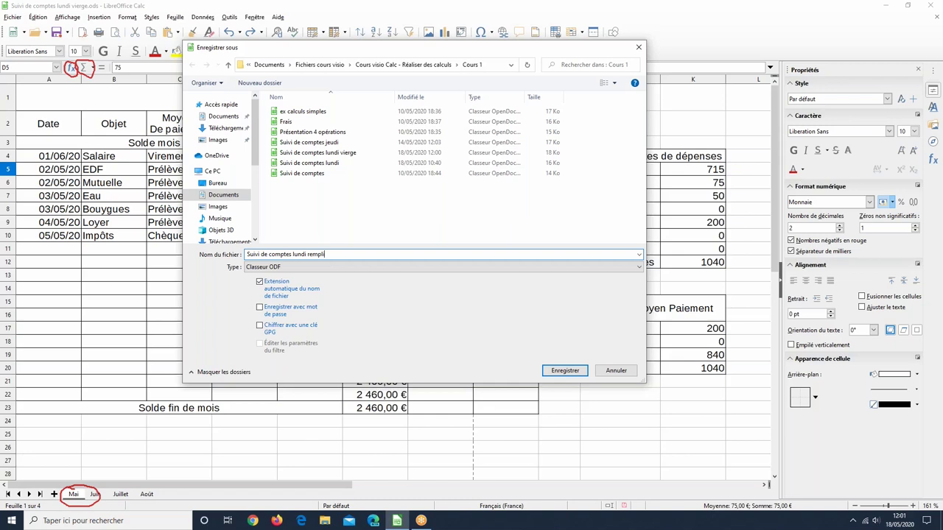
key(Return)
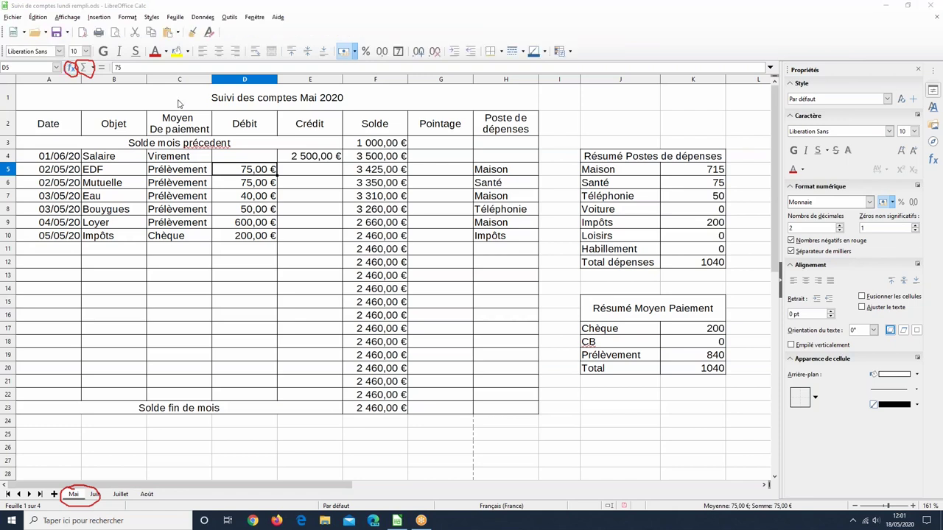
click(372, 161)
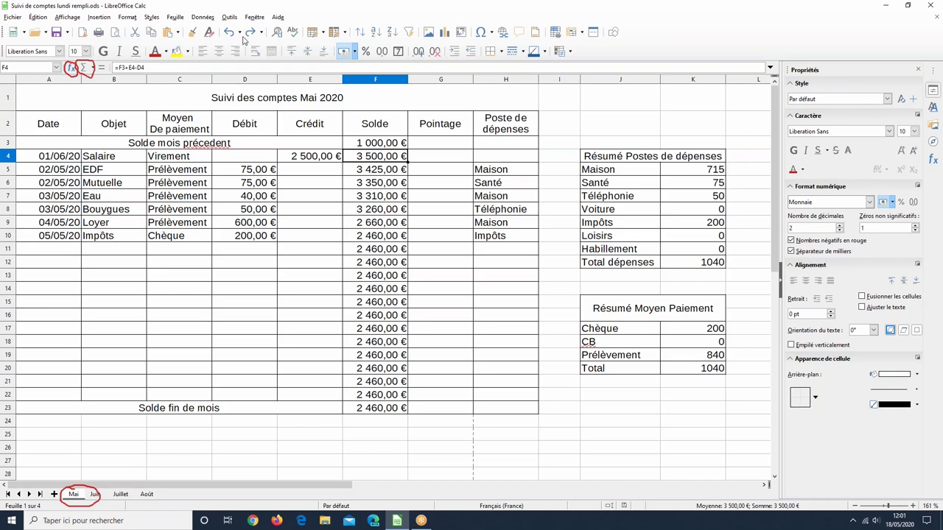